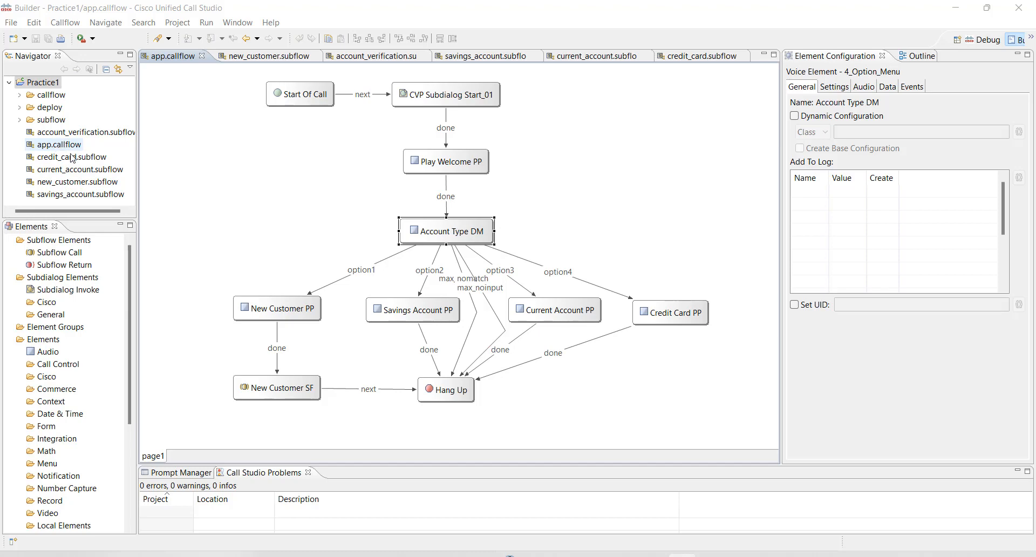
- Review the New Customer, Savings Account, Current Account and Credit Card elements in the call flow and their matching subflow files
{"action": "left_click", "coordinate": [260, 317]}
{"action": "left_click", "coordinate": [259, 398]}
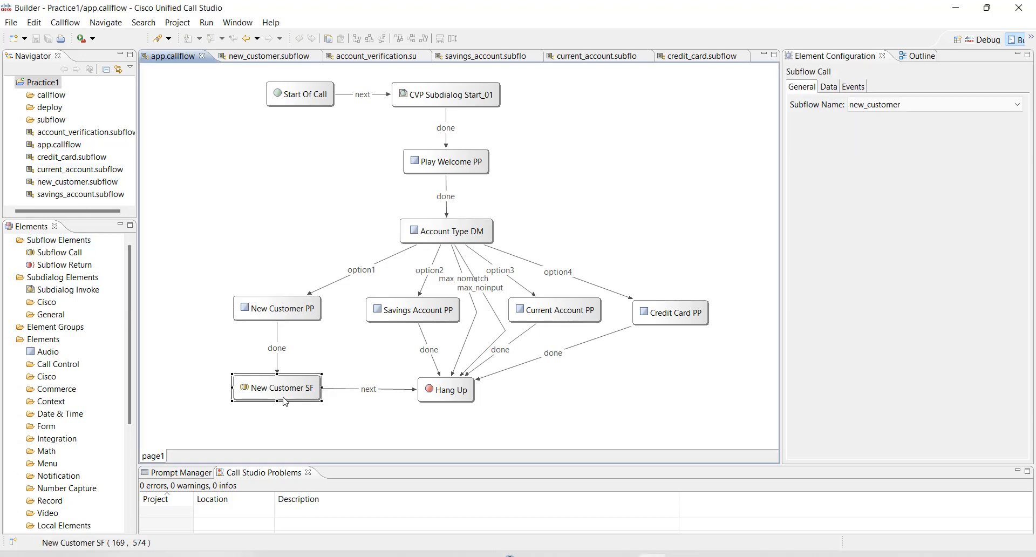
{"action": "left_click", "coordinate": [414, 315]}
{"action": "left_click", "coordinate": [571, 323]}
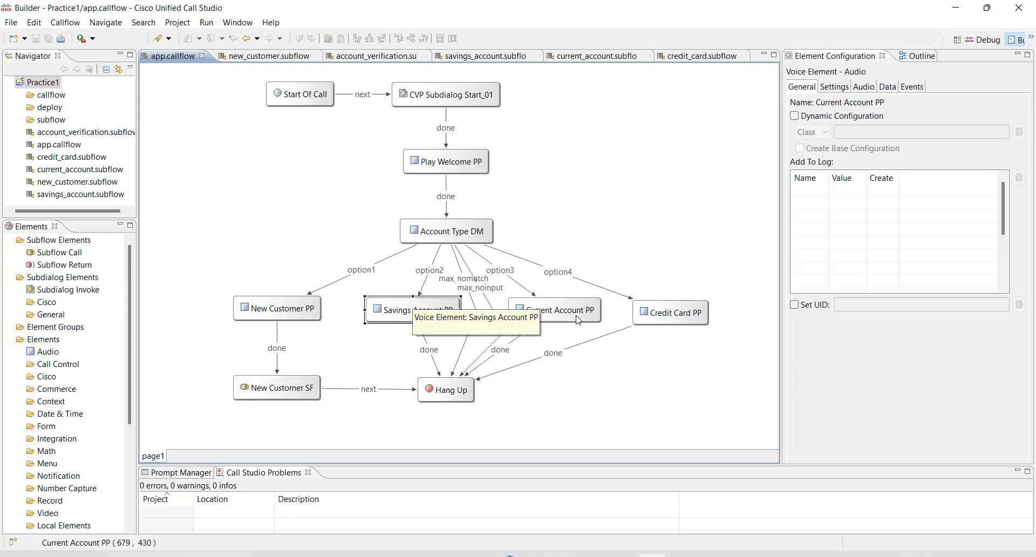
{"action": "left_click", "coordinate": [652, 317]}
{"action": "left_click", "coordinate": [41, 195]}
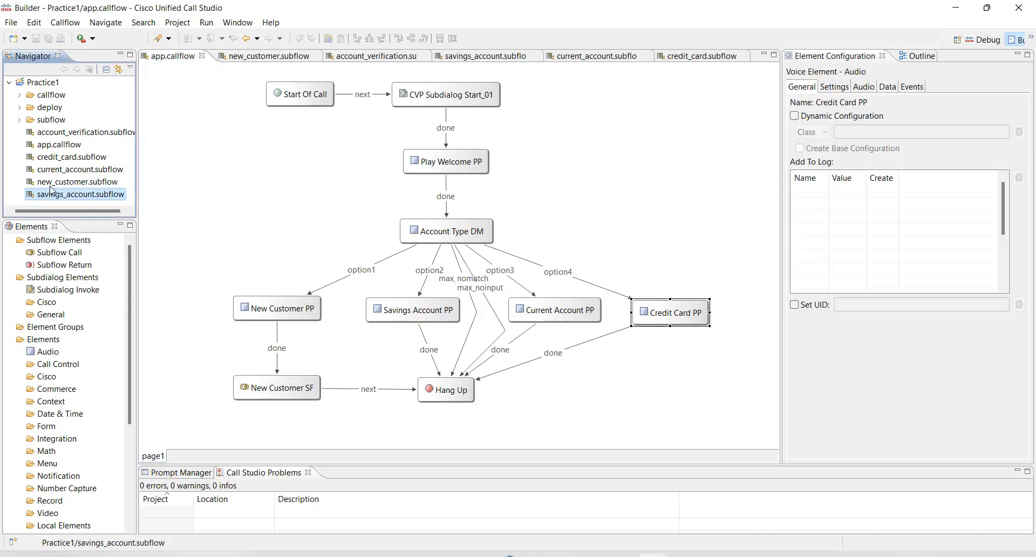
{"action": "left_click", "coordinate": [55, 171]}
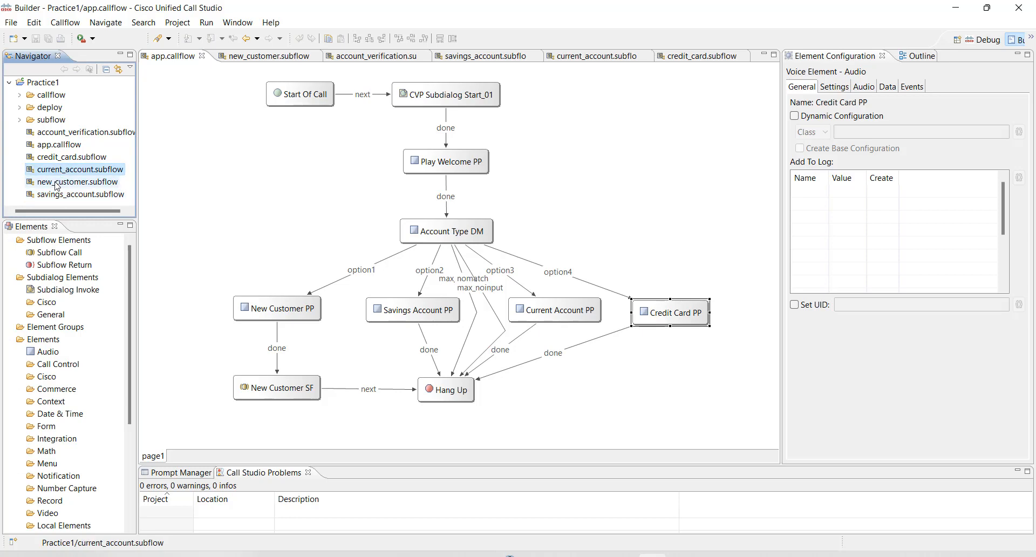
{"action": "left_click", "coordinate": [58, 183]}
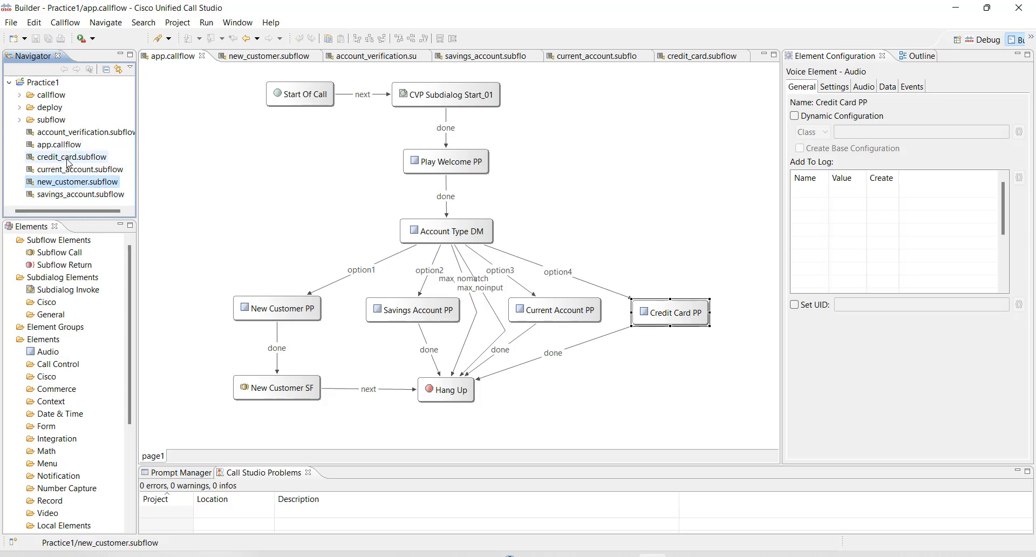
{"action": "left_click", "coordinate": [65, 158]}
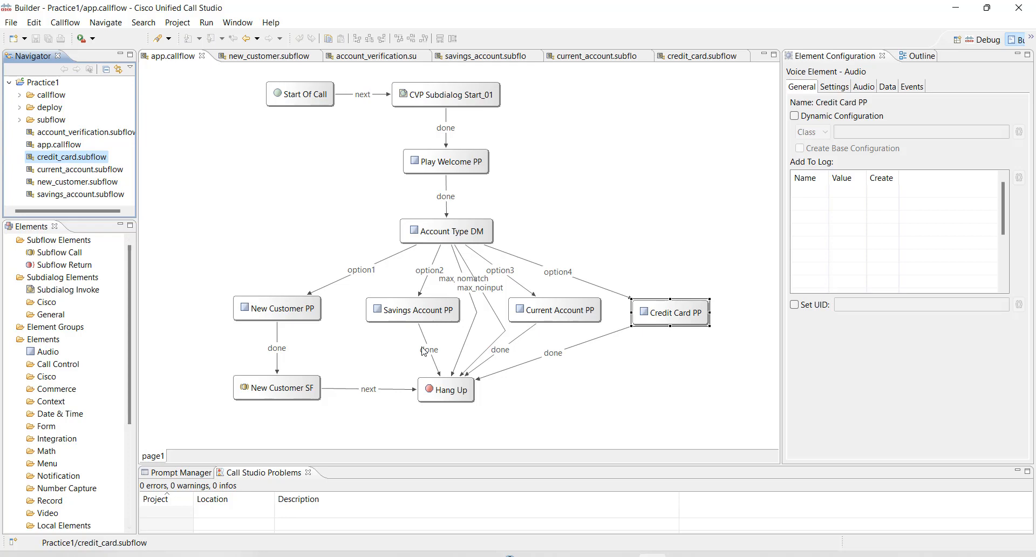
- Add a Subflow Call element for the savings_account subflow and name it Saving SF
{"action": "left_click_drag", "start_coordinate": [61, 258], "coordinate": [546, 417]}
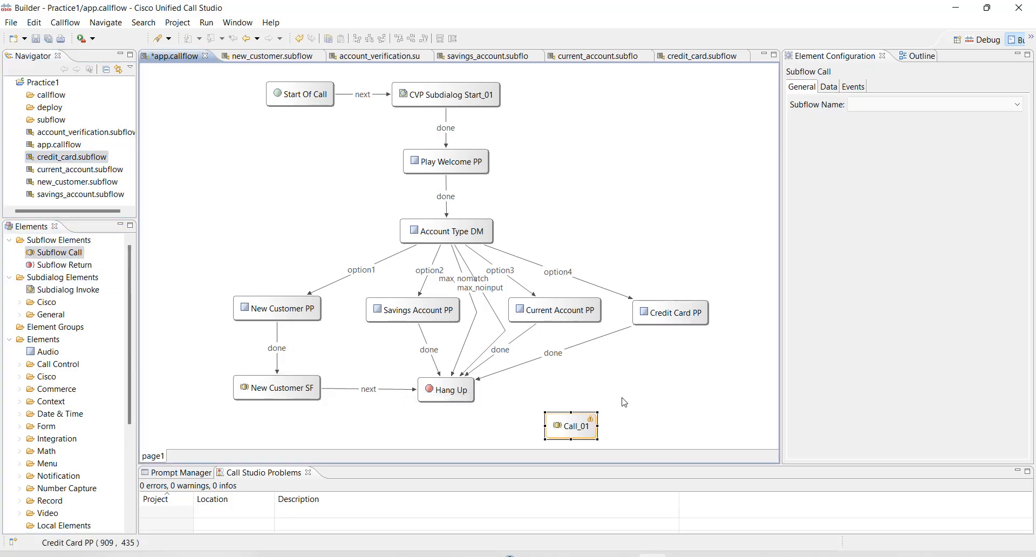
{"action": "left_click", "coordinate": [914, 107]}
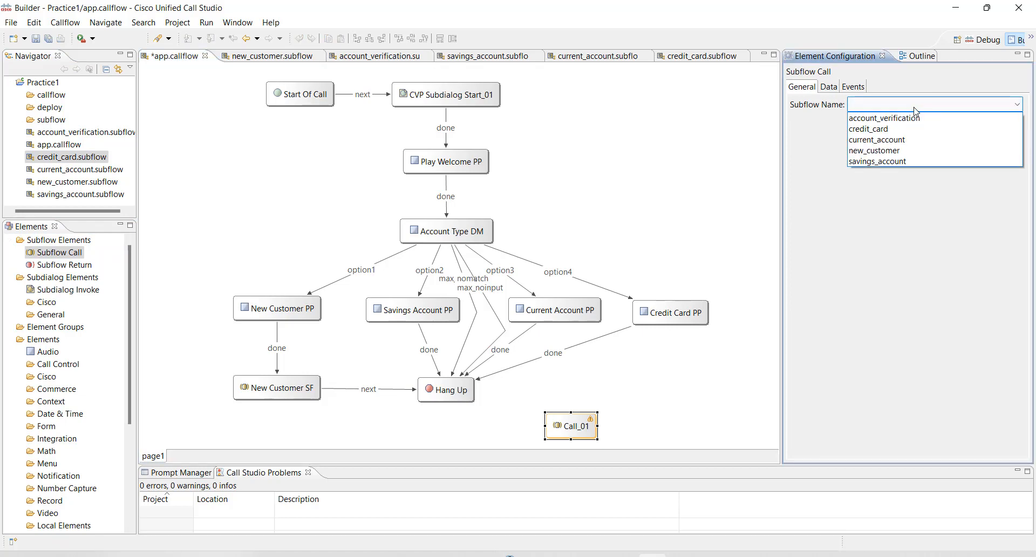
{"action": "left_click", "coordinate": [929, 160]}
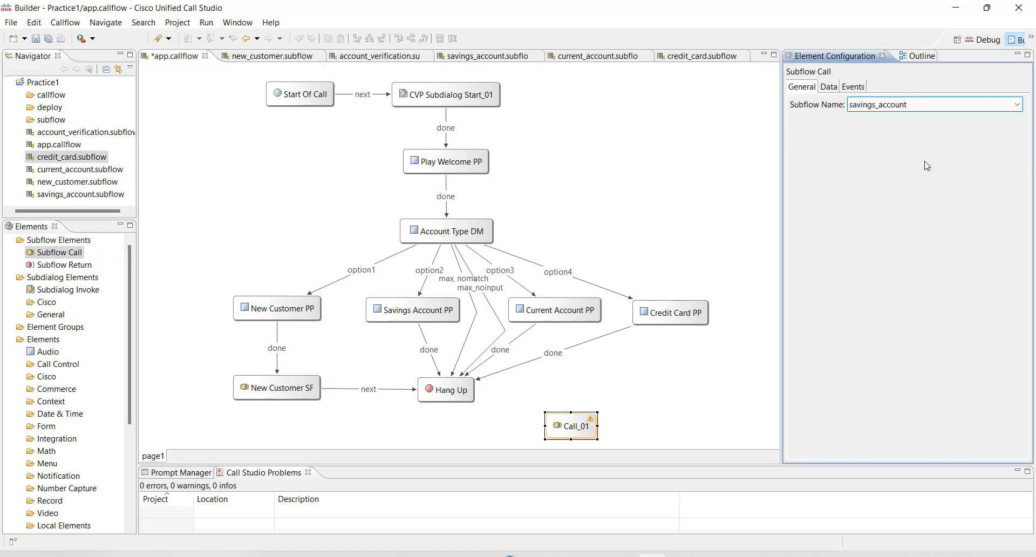
{"action": "left_click", "coordinate": [574, 432]}
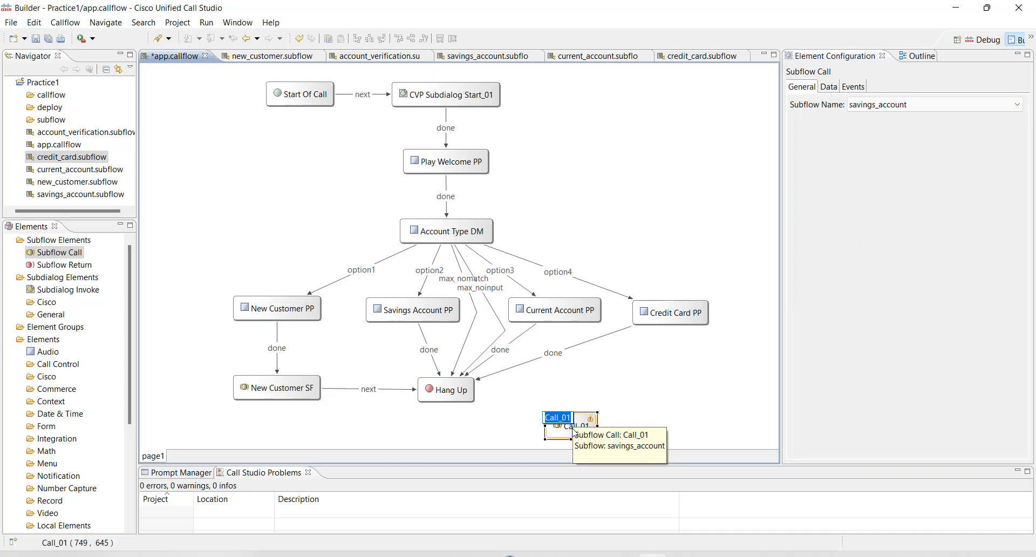
{"action": "type", "text": "Sa"}
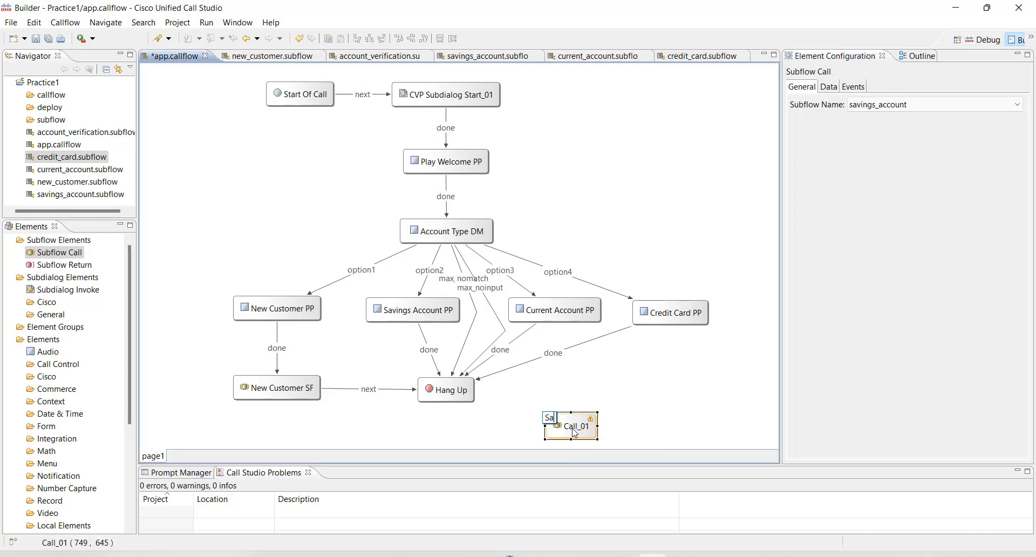
{"action": "type", "text": "ving SF"}
{"action": "key", "text": "Return"}
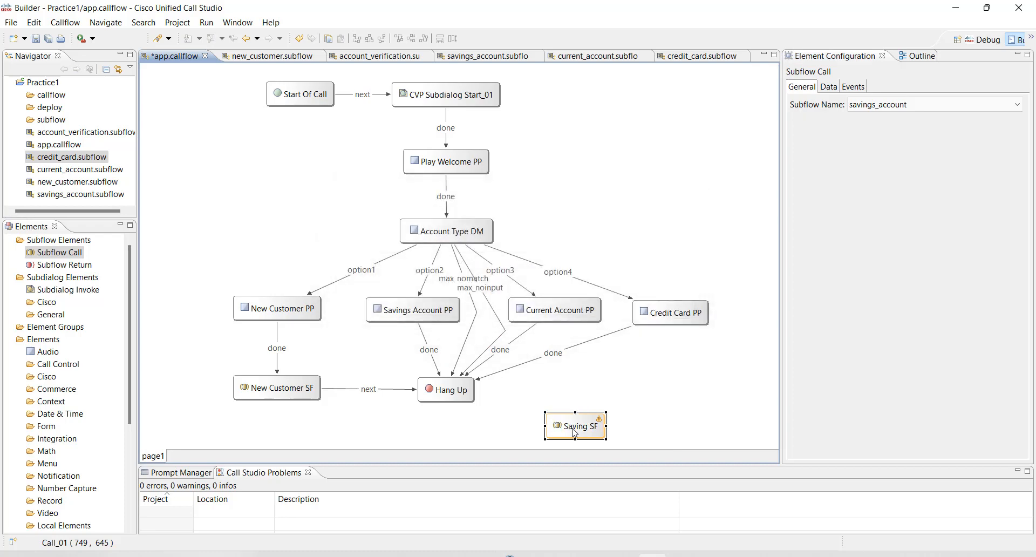
- Add another Subflow Call element pointing to the current_account subflow and name it Current SF
{"action": "left_click_drag", "start_coordinate": [39, 253], "coordinate": [653, 400]}
{"action": "left_click", "coordinate": [940, 106]}
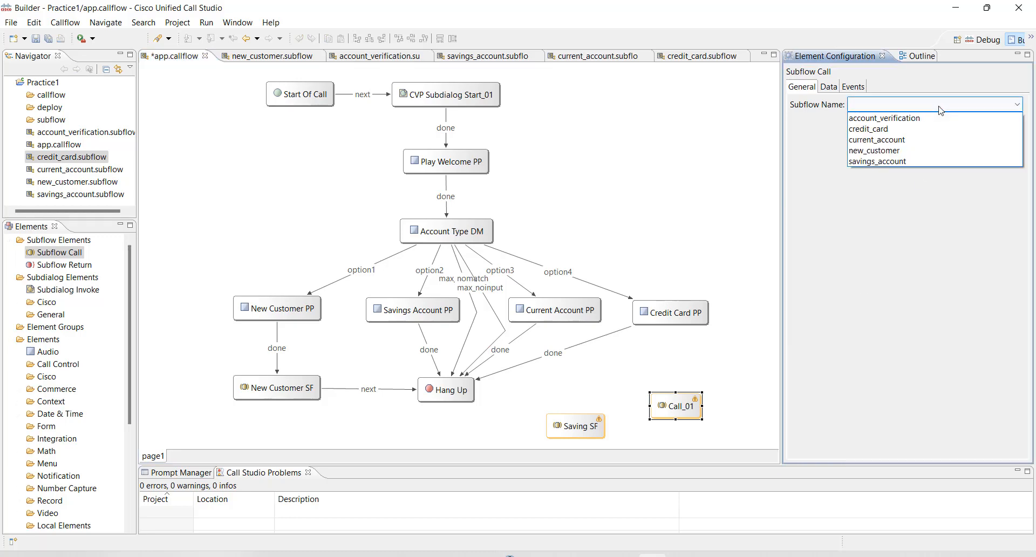
{"action": "left_click", "coordinate": [911, 142]}
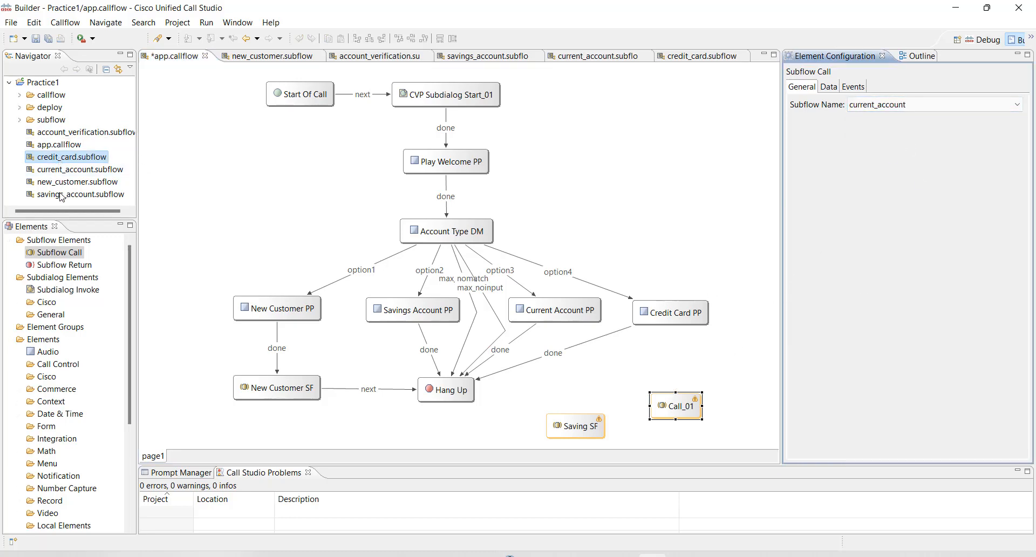
{"action": "left_click", "coordinate": [678, 406]}
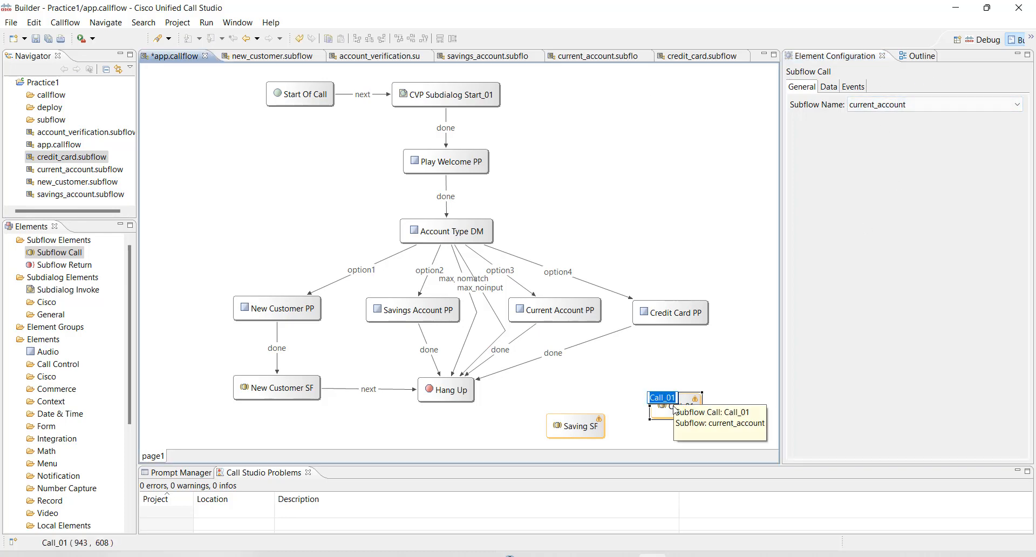
{"action": "type", "text": "Current SF"}
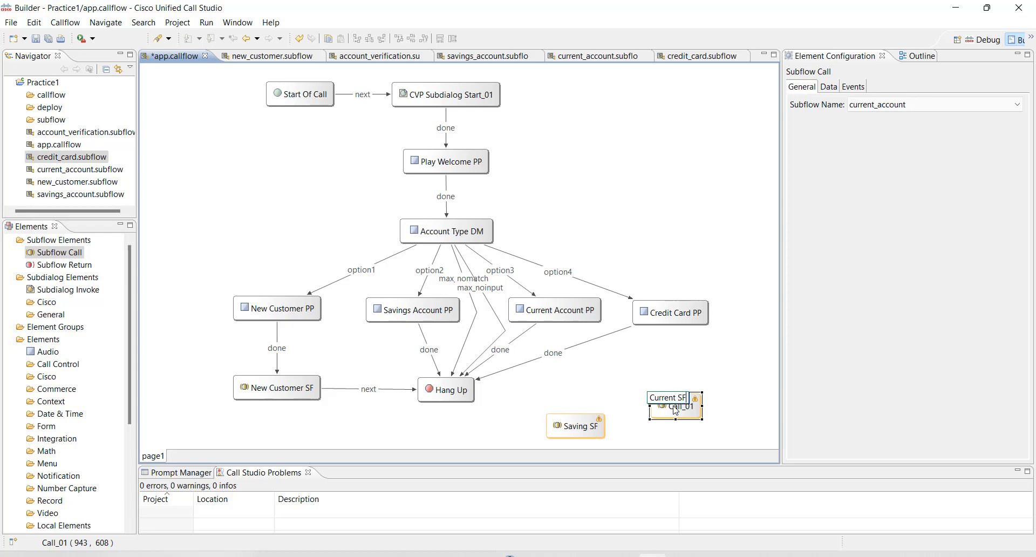
{"action": "key", "text": "Return"}
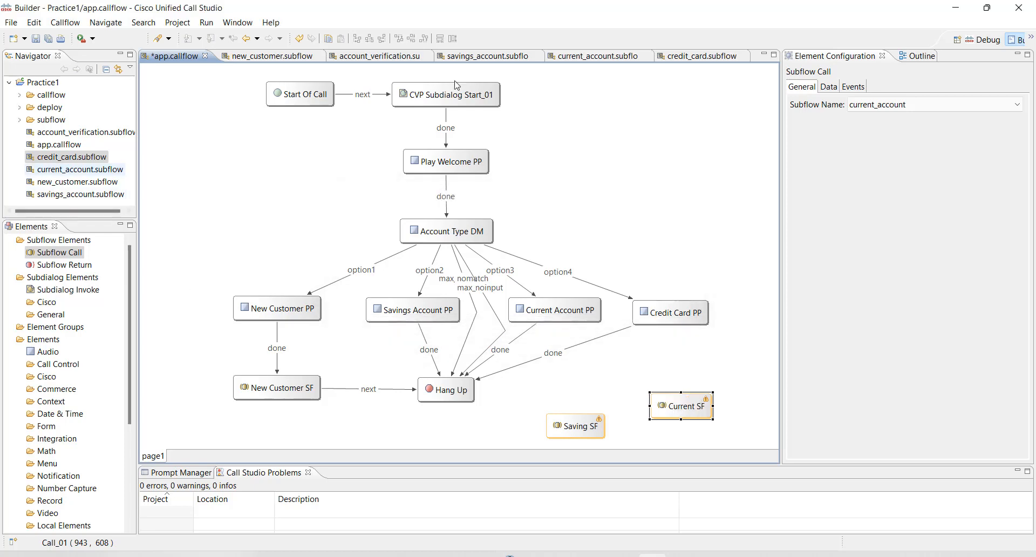
- Add a third Subflow Call element for the credit_card subflow and name it Credit Card SF
{"action": "left_click_drag", "start_coordinate": [57, 252], "coordinate": [699, 355]}
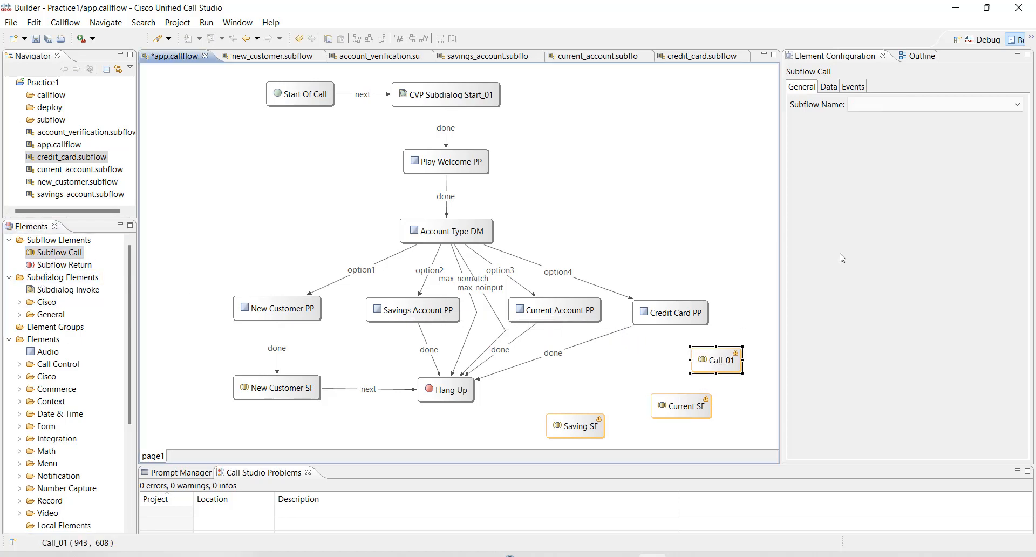
{"action": "left_click", "coordinate": [877, 104]}
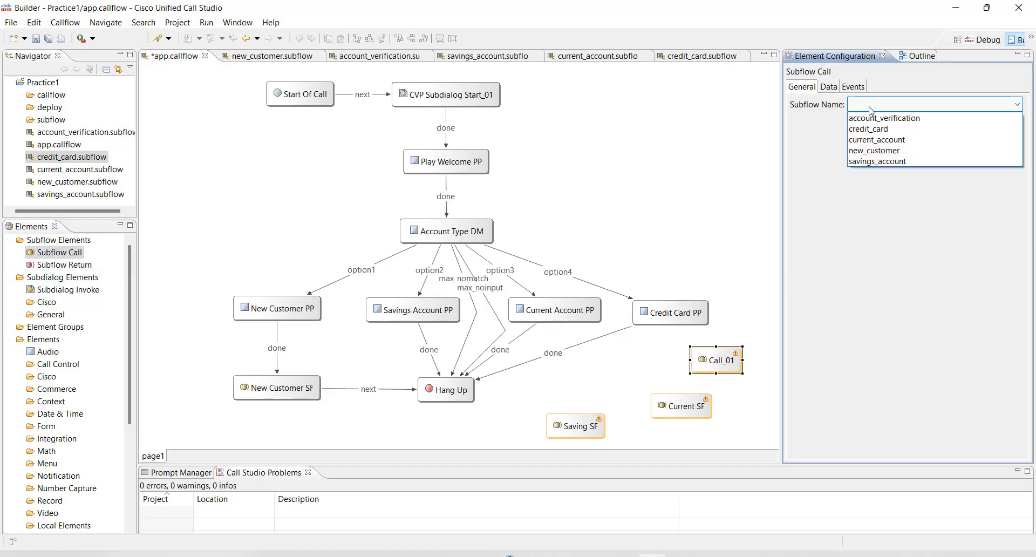
{"action": "left_click", "coordinate": [884, 133]}
{"action": "left_click", "coordinate": [713, 365]}
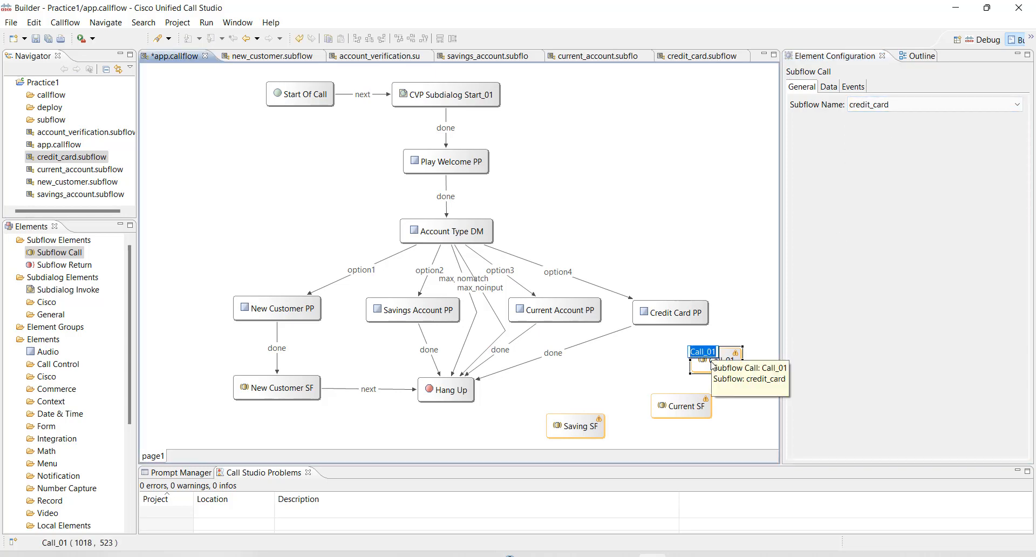
{"action": "type", "text": "CC"}
{"action": "key", "text": "BackSpace"}
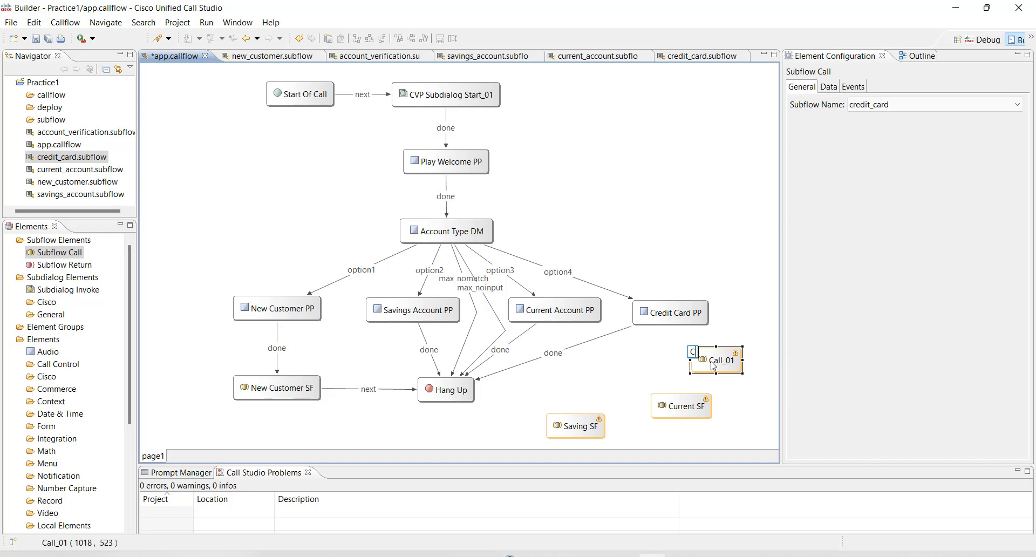
{"action": "type", "text": "redit Card SF"}
{"action": "key", "text": "Return"}
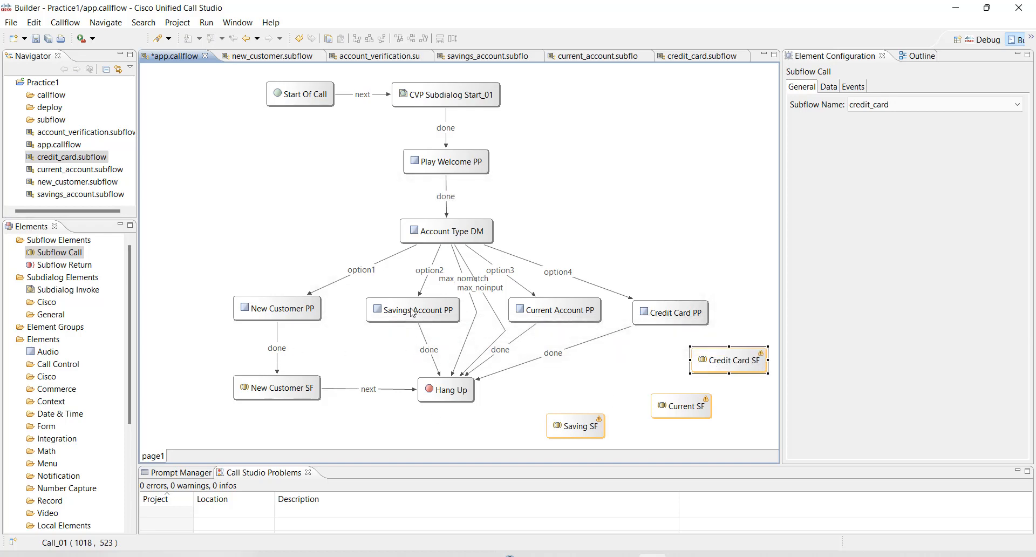
- Reroute the done exit of Savings Account PP from Hang Up to Saving SF and place Saving SF beneath it
{"action": "left_click", "coordinate": [435, 369]}
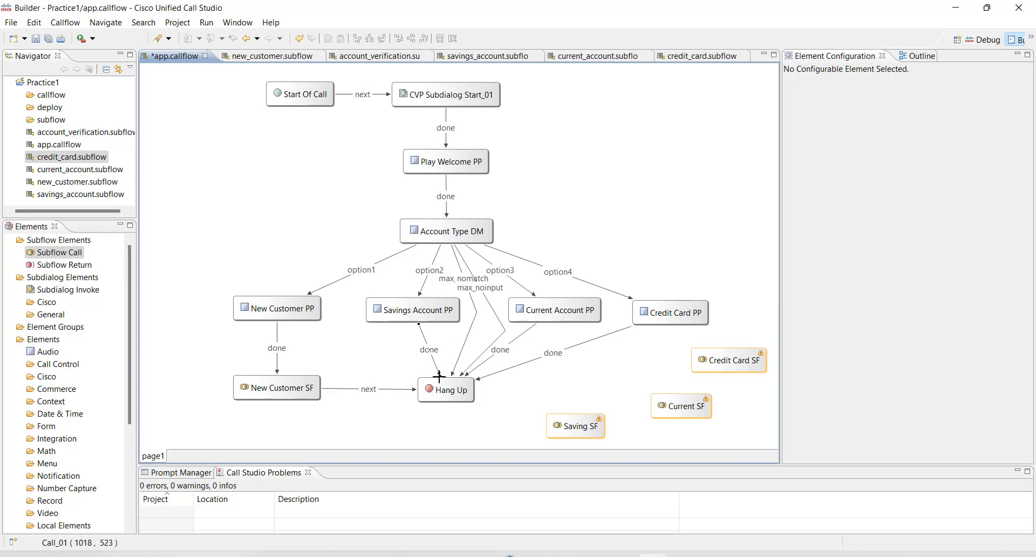
{"action": "left_click_drag", "start_coordinate": [439, 376], "coordinate": [397, 360]}
{"action": "left_click", "coordinate": [594, 372]}
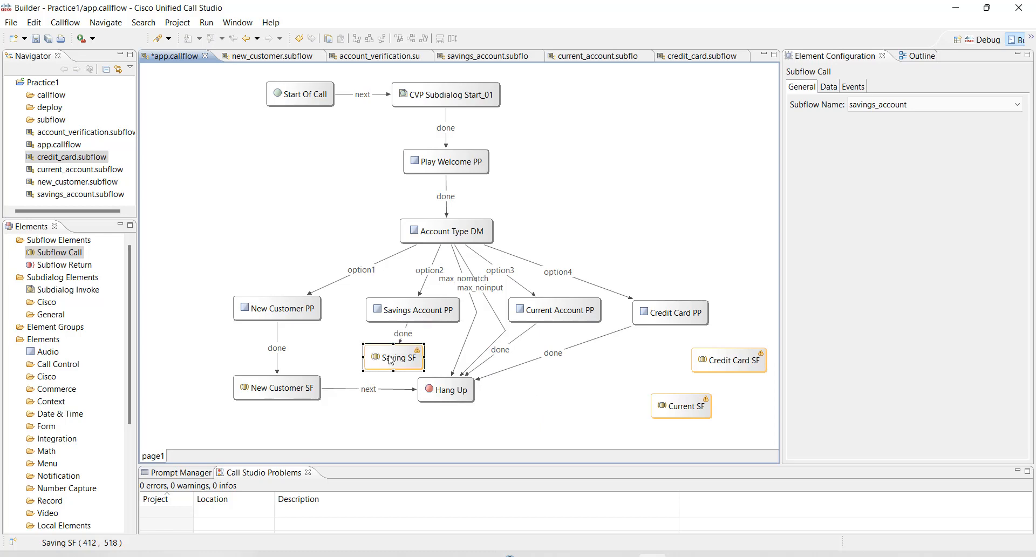
- Move New Customer SF further down and align its center vertically with New Customer PP
{"action": "left_click_drag", "start_coordinate": [271, 393], "coordinate": [269, 422]}
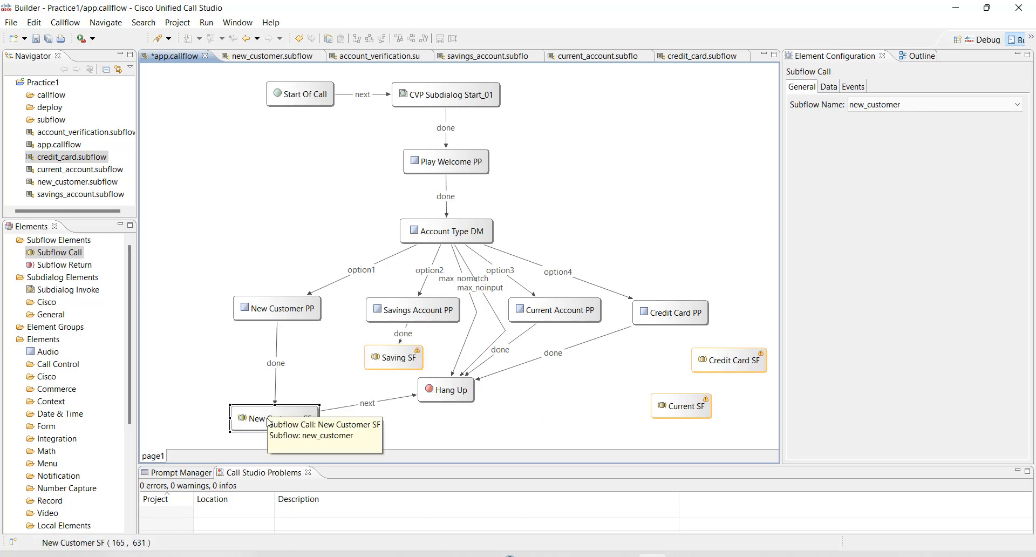
{"action": "left_click", "coordinate": [274, 309], "text": "ctrl"}
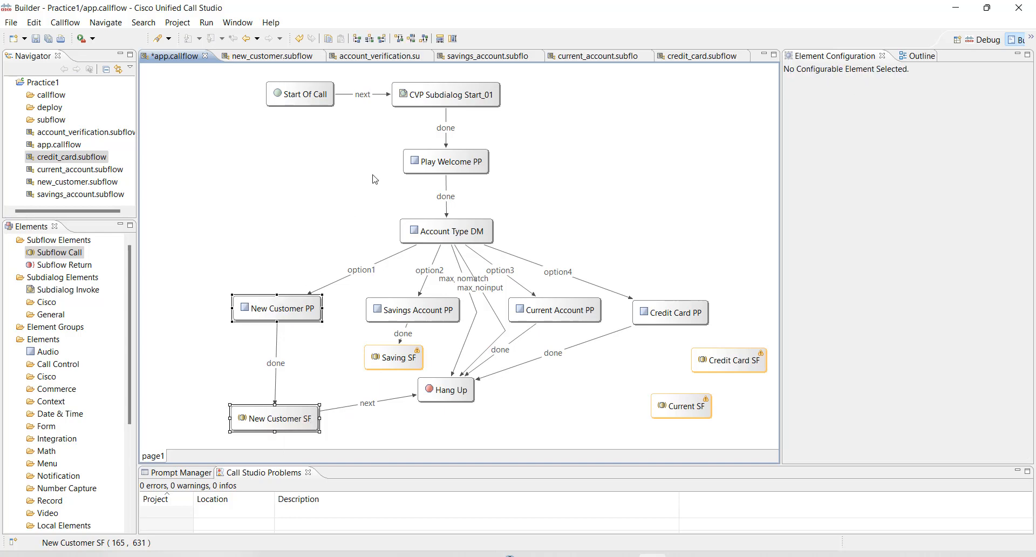
{"action": "left_click", "coordinate": [368, 40]}
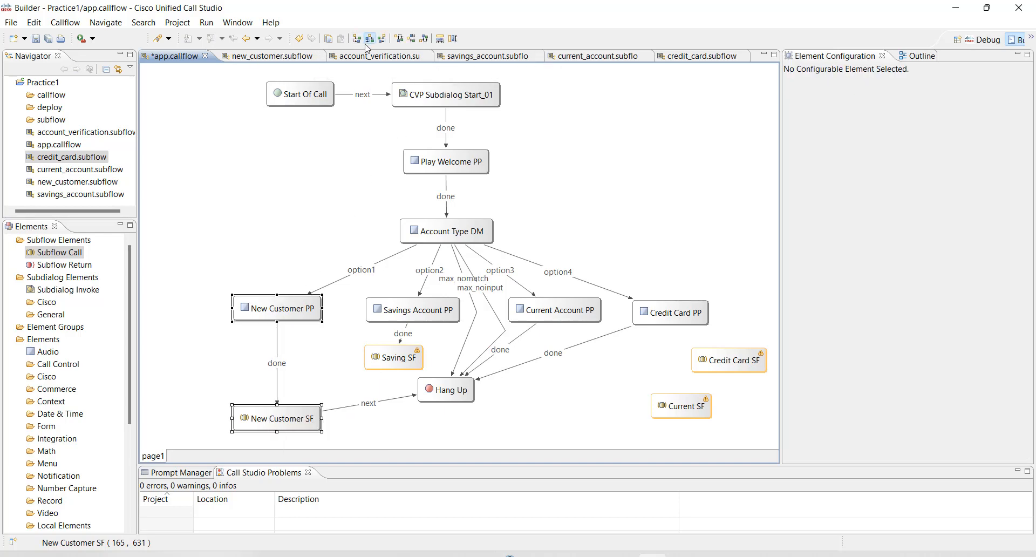
{"action": "left_click", "coordinate": [202, 339]}
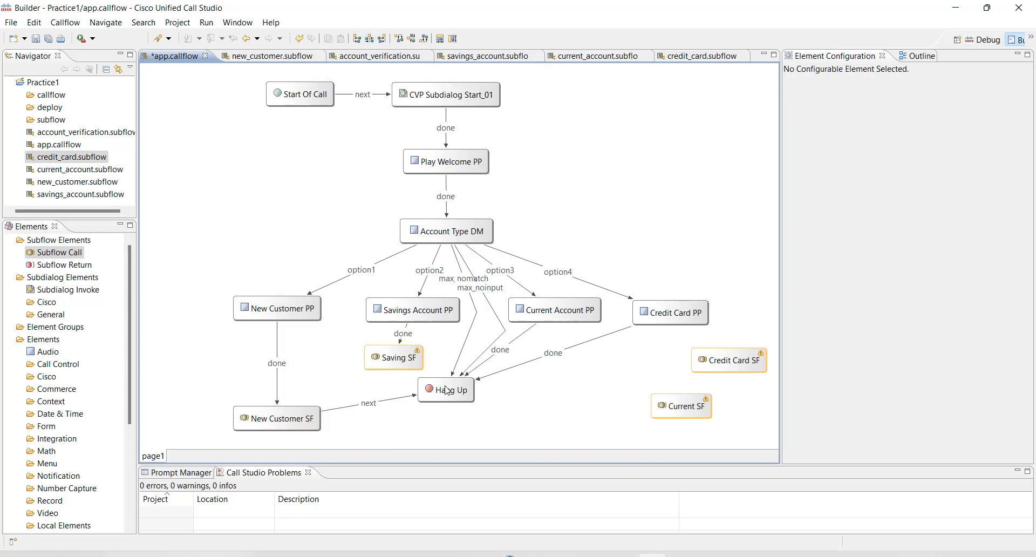
- Move Hang Up further down and reposition Saving SF between Savings Account PP and Hang Up
{"action": "left_click_drag", "start_coordinate": [447, 390], "coordinate": [443, 430]}
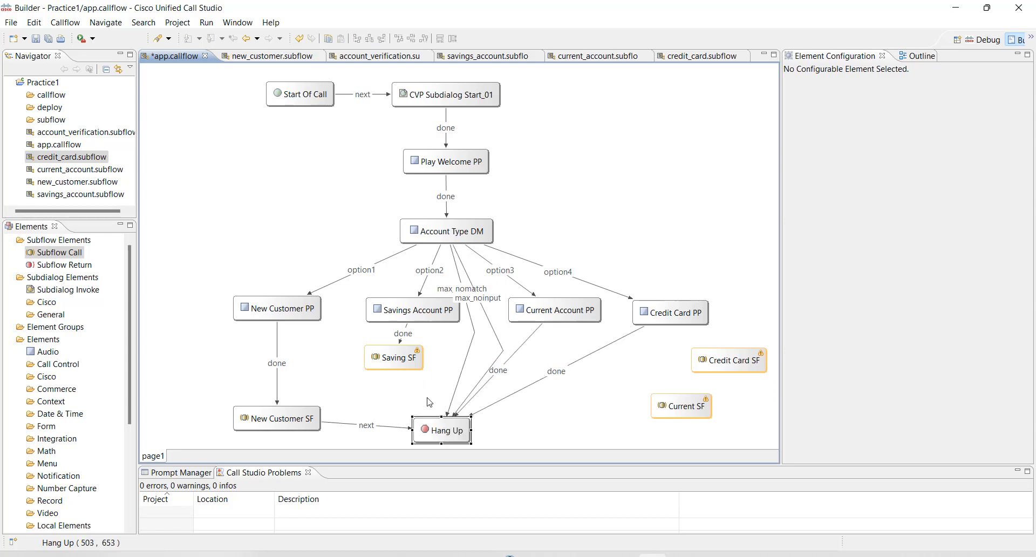
{"action": "left_click", "coordinate": [399, 362]}
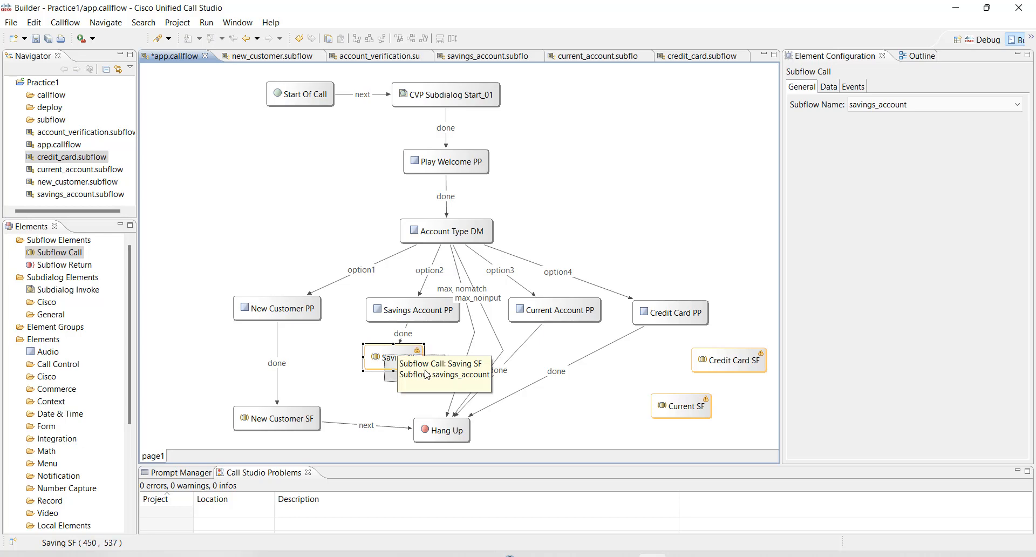
{"action": "left_click_drag", "start_coordinate": [399, 361], "coordinate": [431, 377]}
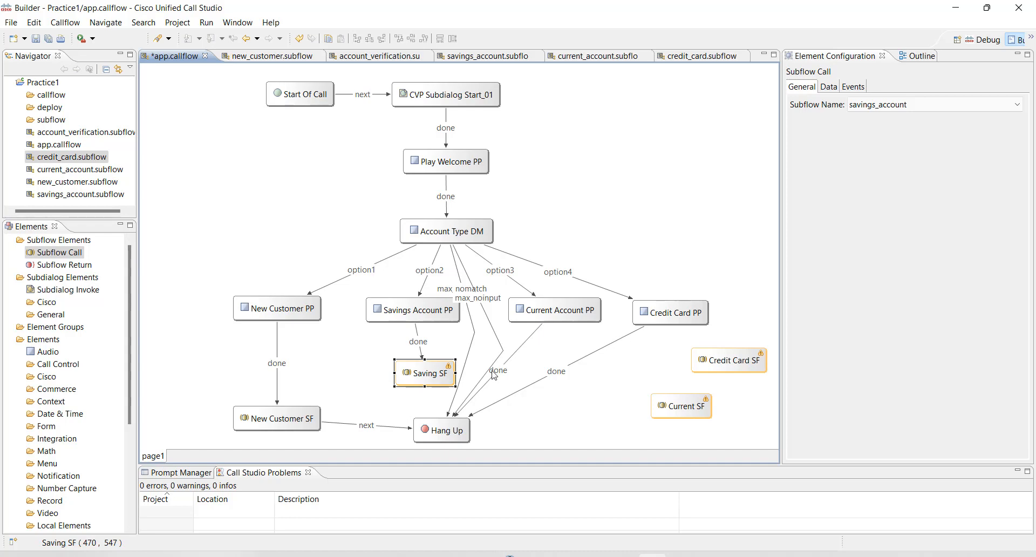
- Add a new page to the call flow, select its page entry element and return to page1
{"action": "right_click", "coordinate": [185, 463]}
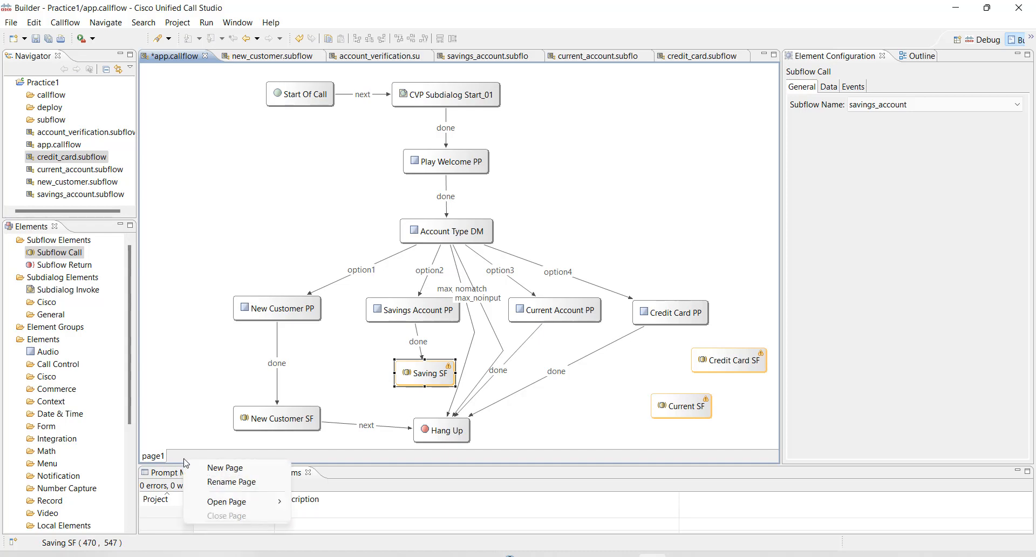
{"action": "left_click", "coordinate": [213, 468]}
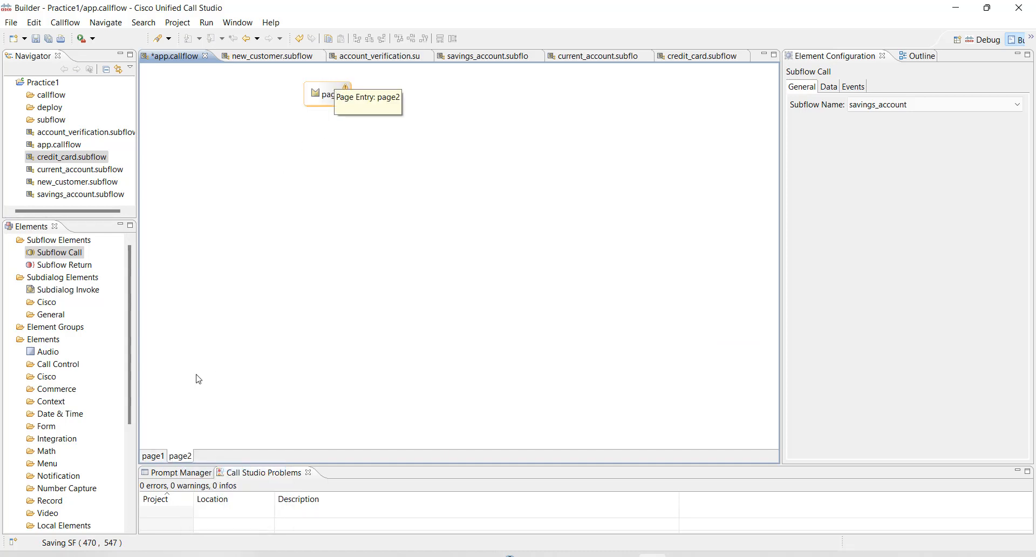
{"action": "left_click", "coordinate": [318, 93]}
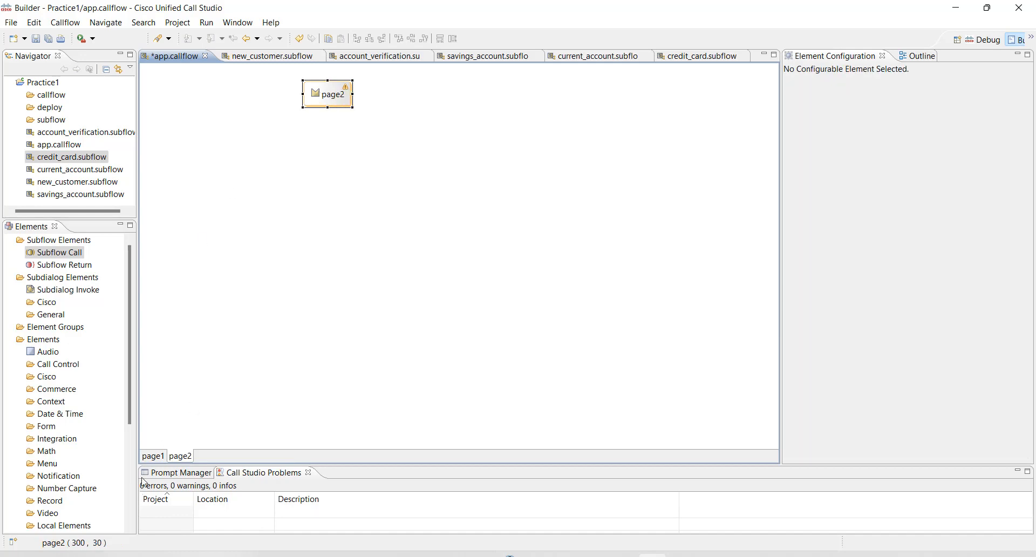
{"action": "left_click", "coordinate": [153, 456]}
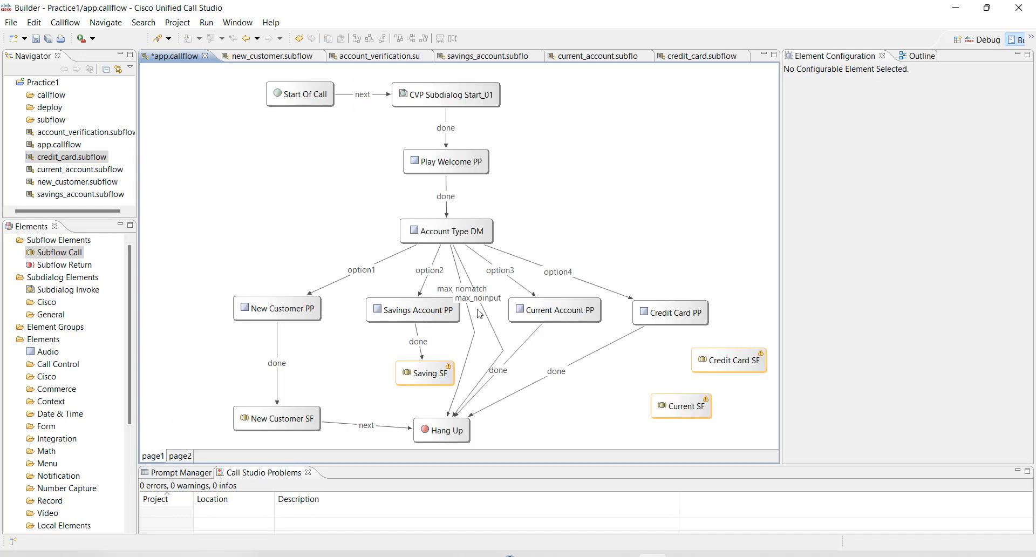
- Align Saving SF on page1 so its center sits vertically beneath Savings Account PP
{"action": "left_click", "coordinate": [173, 458]}
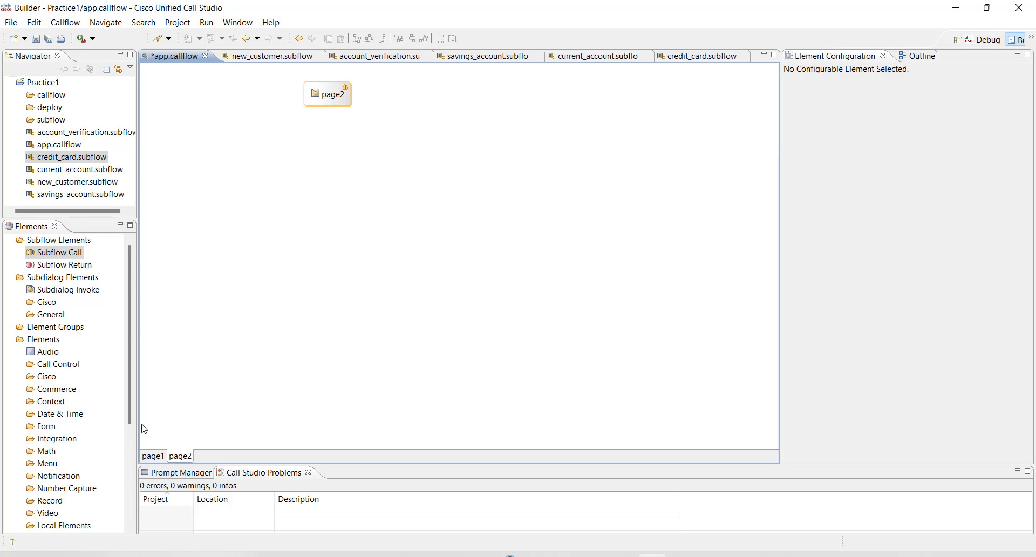
{"action": "left_click", "coordinate": [152, 456]}
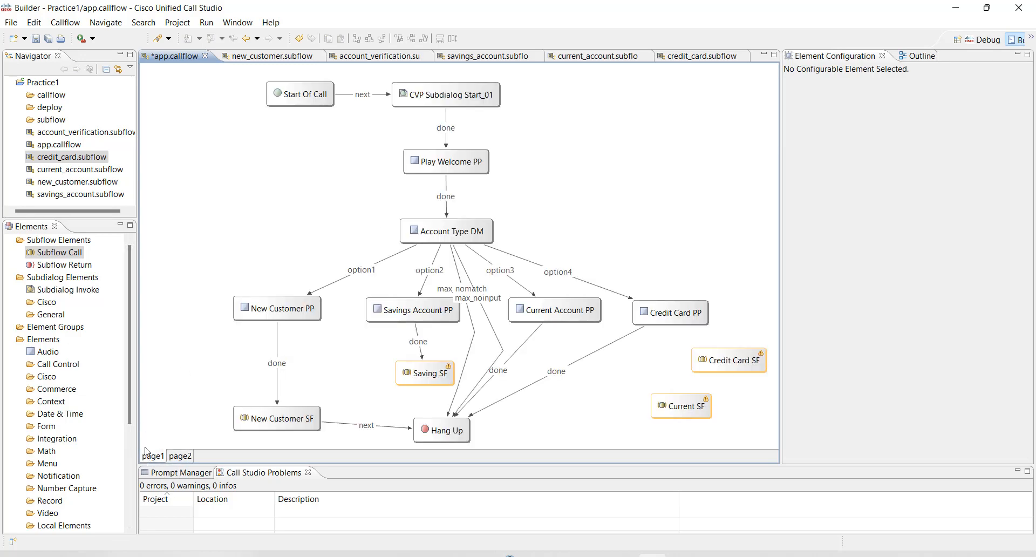
{"action": "left_click", "coordinate": [424, 374]}
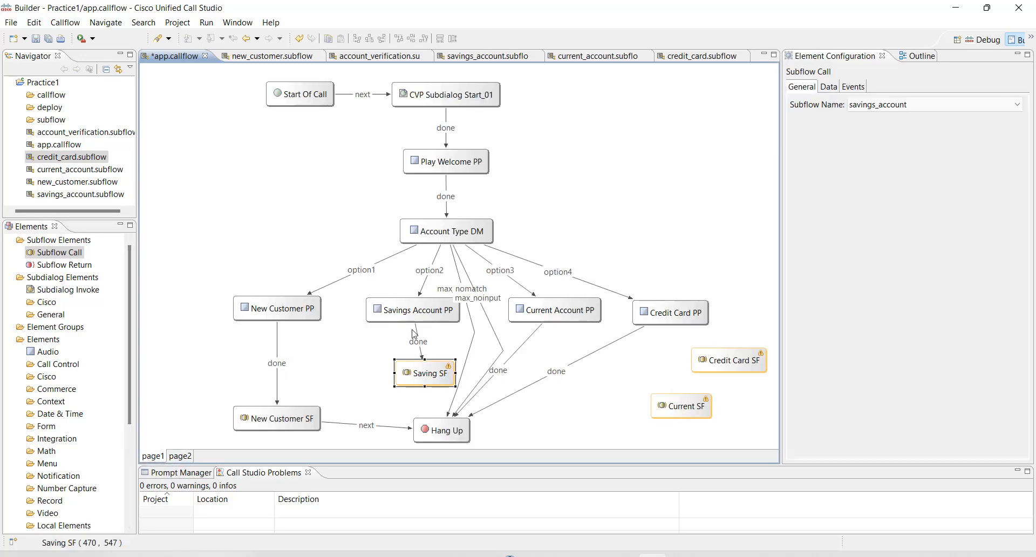
{"action": "left_click", "coordinate": [406, 315], "text": "shift"}
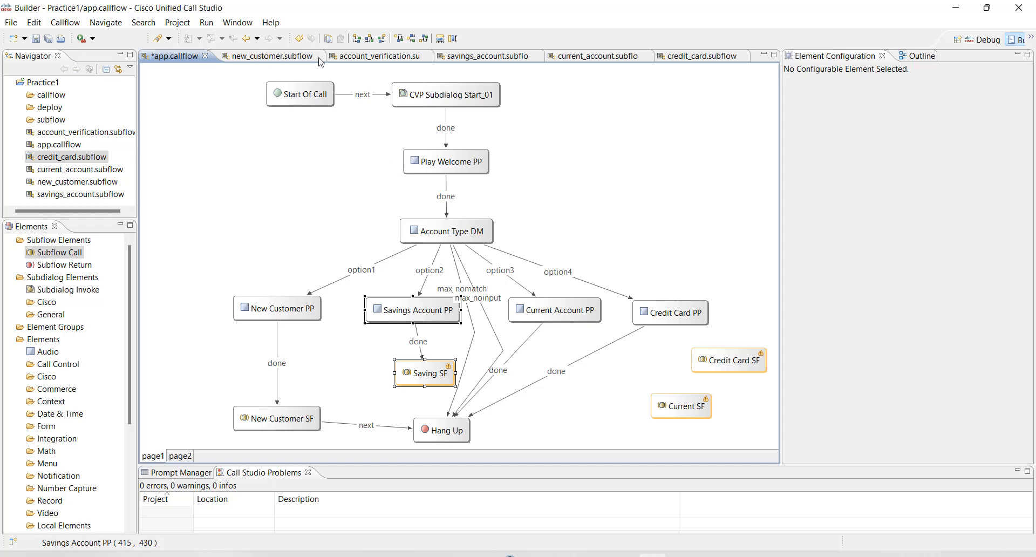
{"action": "left_click", "coordinate": [369, 41]}
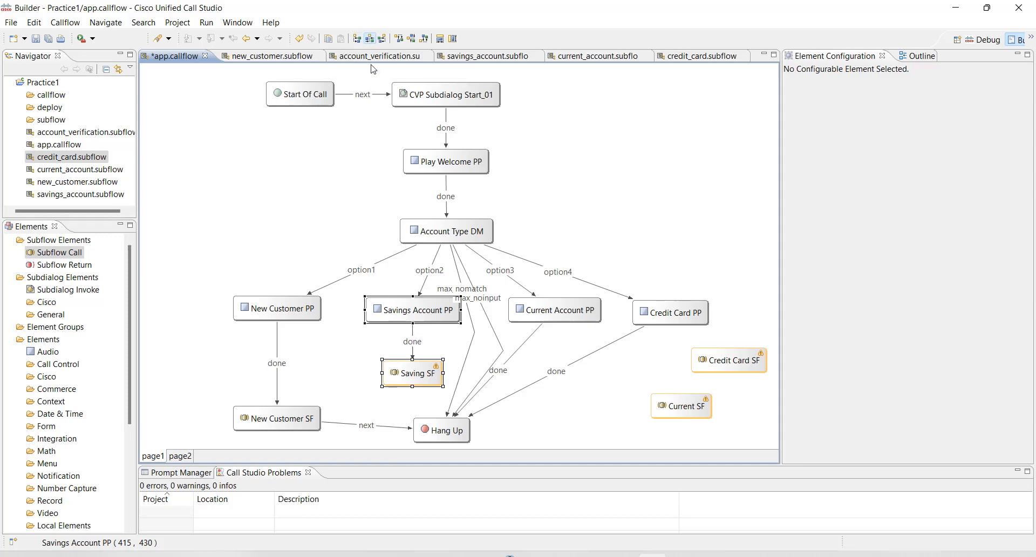
{"action": "left_click", "coordinate": [543, 423]}
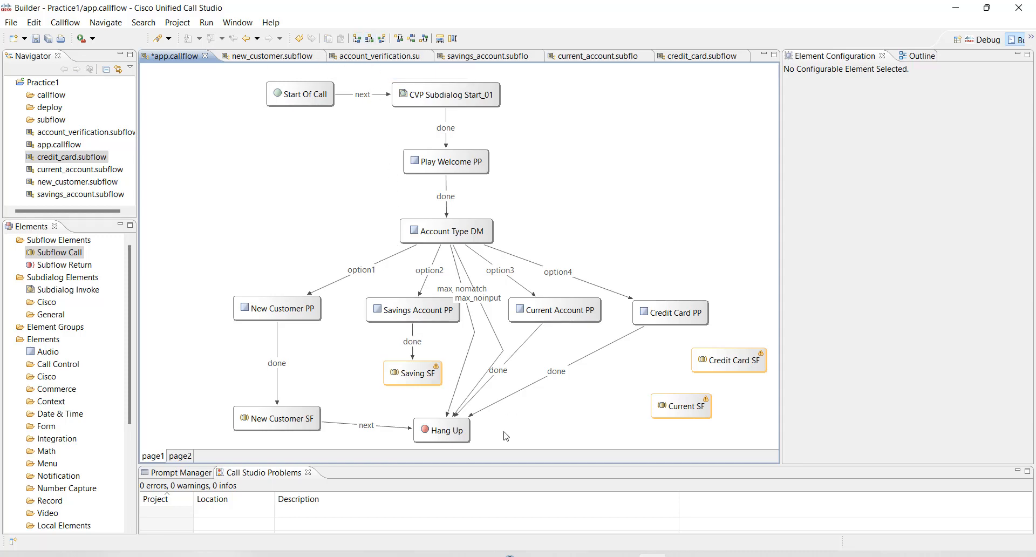
- Connect the next exit state of Saving SF to Hang Up
{"action": "right_click", "coordinate": [421, 374]}
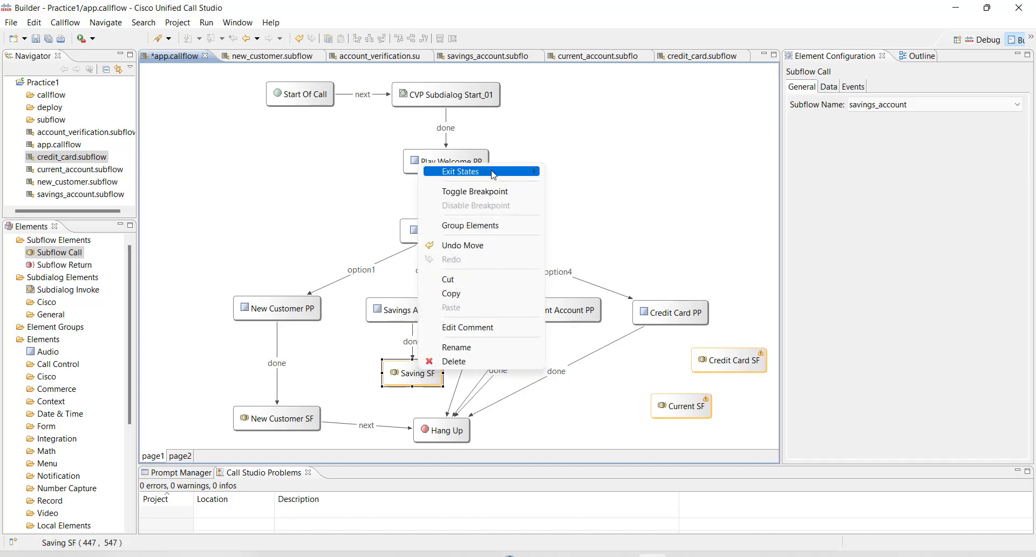
{"action": "mouse_move", "coordinate": [485, 172]}
{"action": "left_click", "coordinate": [574, 172]}
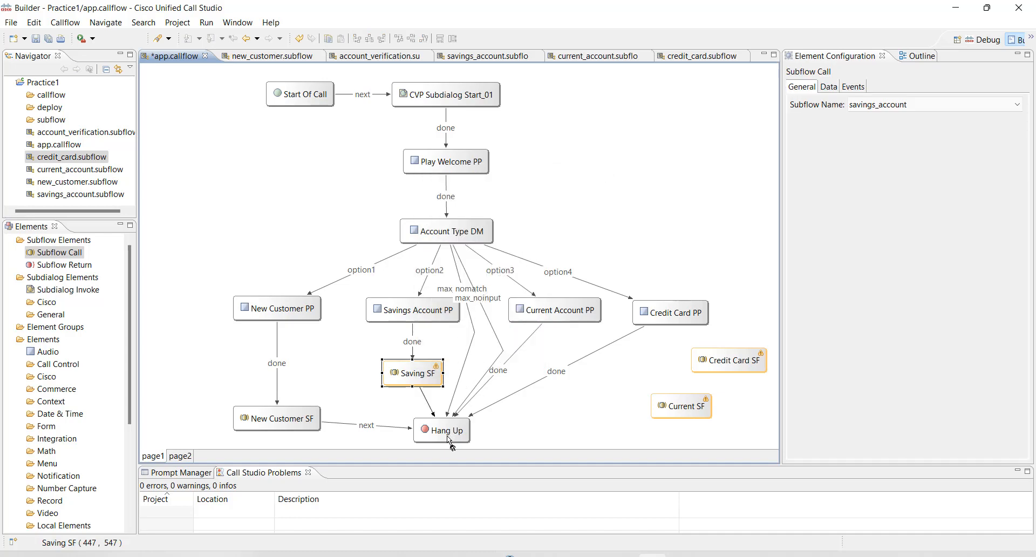
{"action": "left_click", "coordinate": [566, 425]}
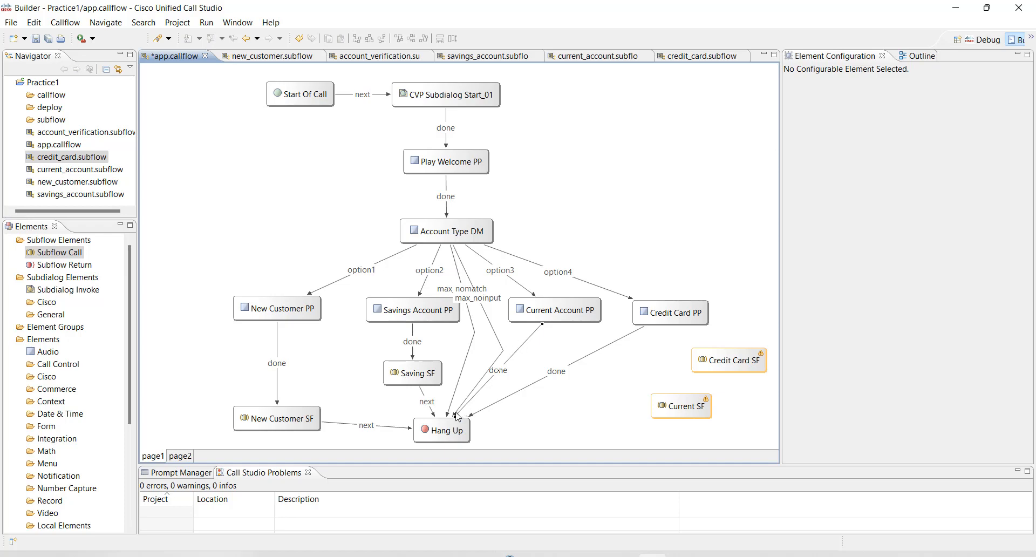
- Reroute the done exits of Current Account PP and Credit Card PP from Hang Up to Current SF and Credit Card SF respectively
{"action": "left_click_drag", "start_coordinate": [452, 416], "coordinate": [684, 397]}
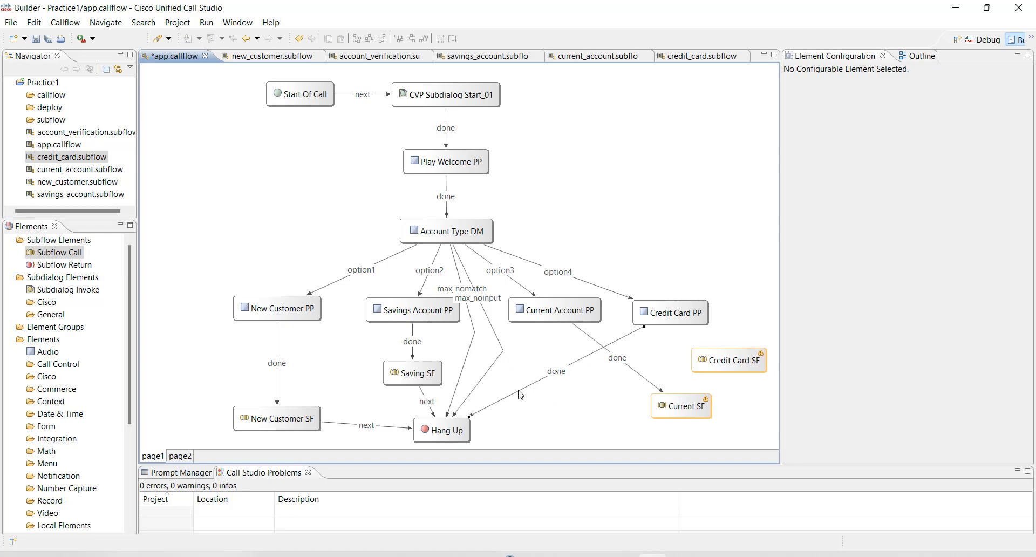
{"action": "left_click_drag", "start_coordinate": [469, 417], "coordinate": [711, 359]}
- Place Current SF beneath Current Account PP, center-align the two vertically and raise Current SF to the level of Saving SF
{"action": "left_click_drag", "start_coordinate": [679, 410], "coordinate": [557, 382]}
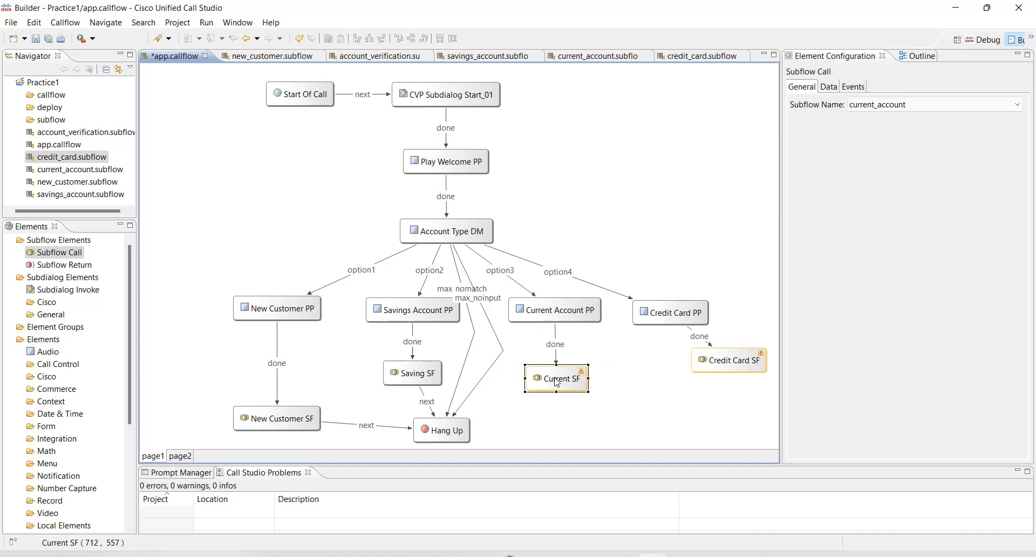
{"action": "left_click", "coordinate": [552, 321], "text": "ctrl"}
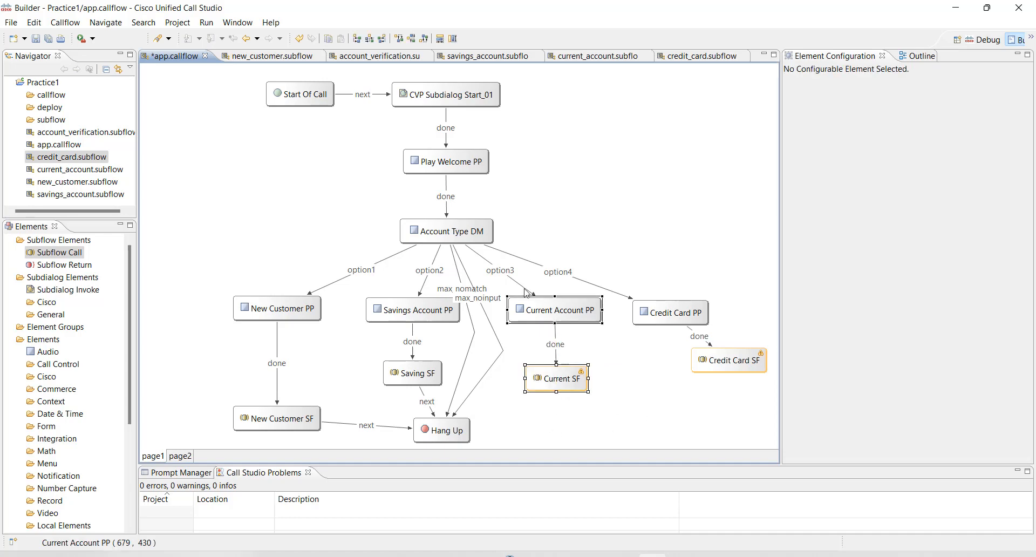
{"action": "left_click", "coordinate": [370, 38]}
{"action": "left_click", "coordinate": [608, 414]}
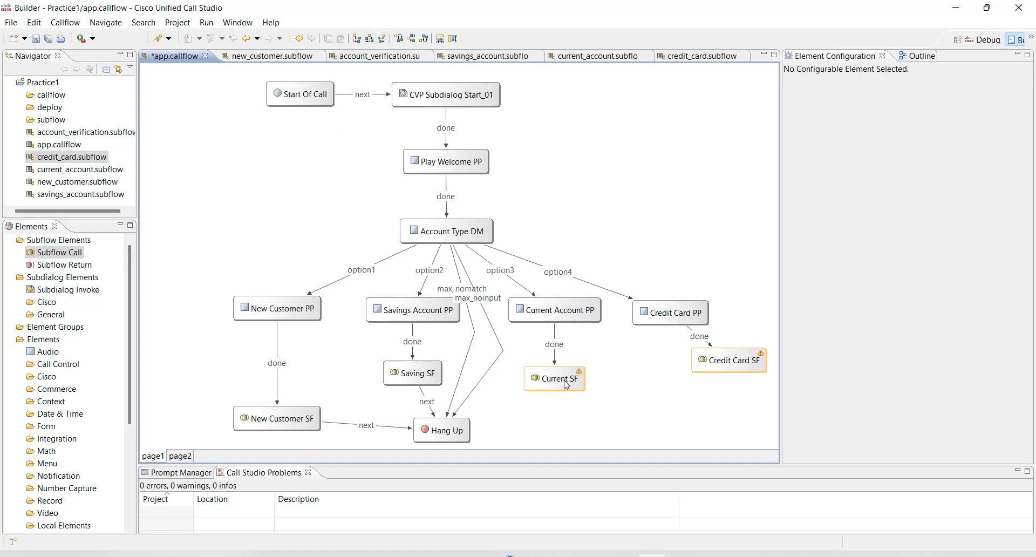
{"action": "left_click", "coordinate": [565, 379]}
{"action": "left_click_drag", "start_coordinate": [565, 380], "coordinate": [565, 373]}
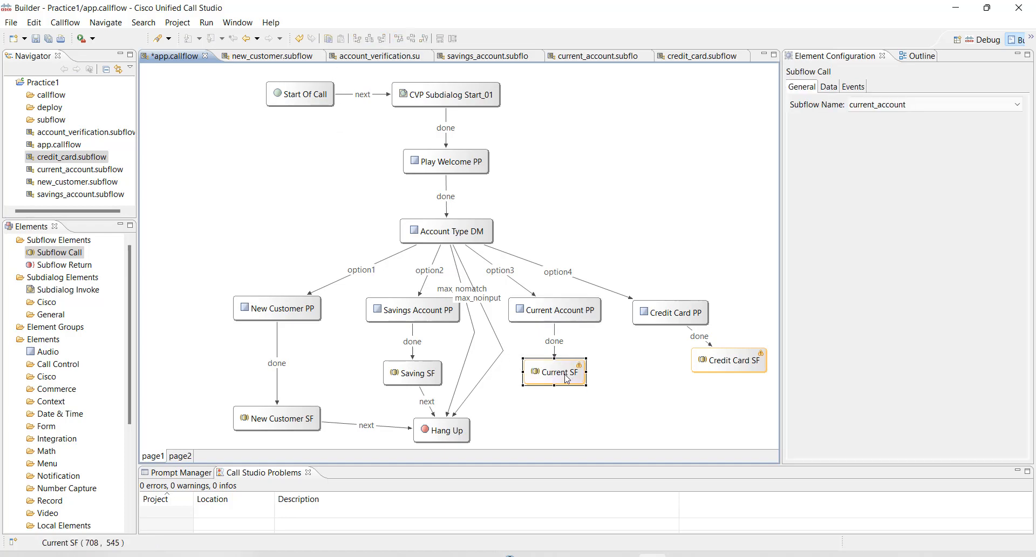
{"action": "left_click", "coordinate": [562, 427]}
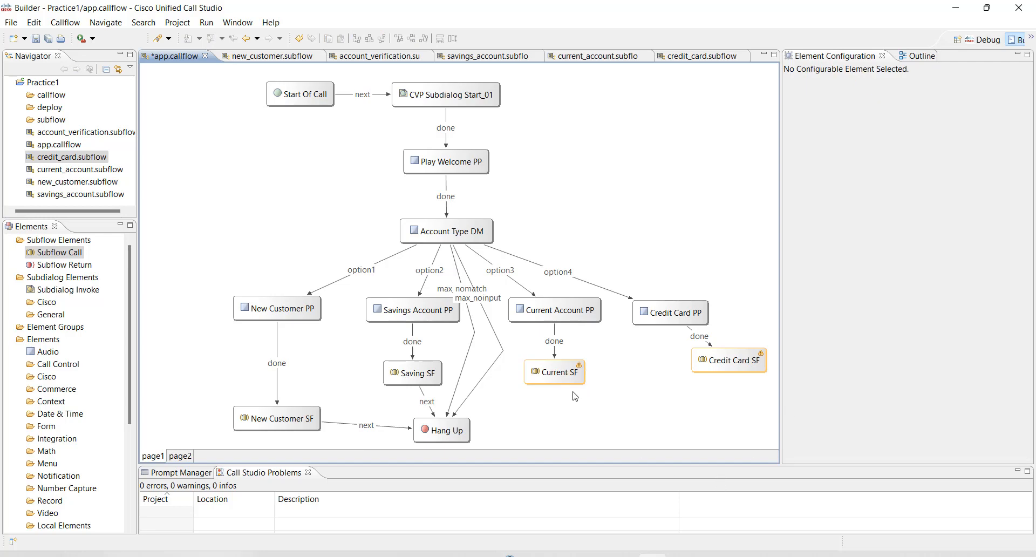
- Connect the next exit state of Current SF to Hang Up
{"action": "left_click", "coordinate": [571, 378]}
{"action": "right_click", "coordinate": [570, 377]}
{"action": "mouse_move", "coordinate": [620, 178]}
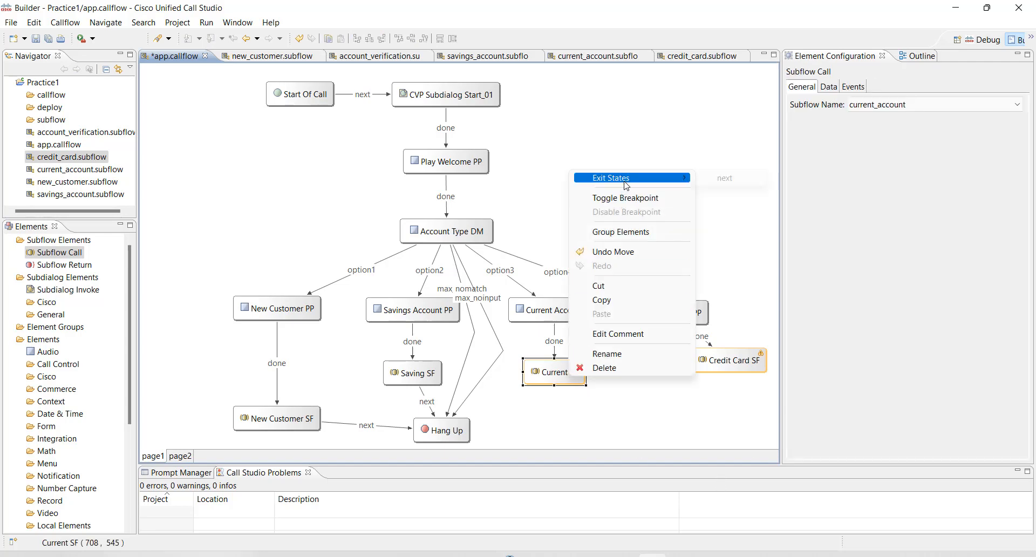
{"action": "left_click", "coordinate": [726, 179]}
{"action": "left_click", "coordinate": [463, 439]}
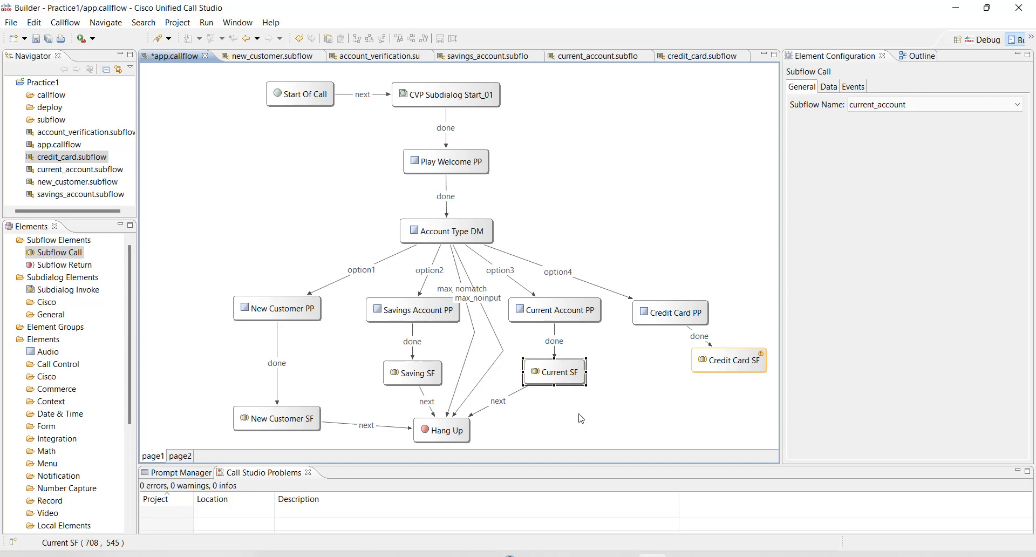
{"action": "left_click", "coordinate": [616, 410]}
- Center-align Credit Card SF vertically with Credit Card PP and lower only Credit Card SF to the level of the other subflow calls
{"action": "left_click", "coordinate": [703, 361]}
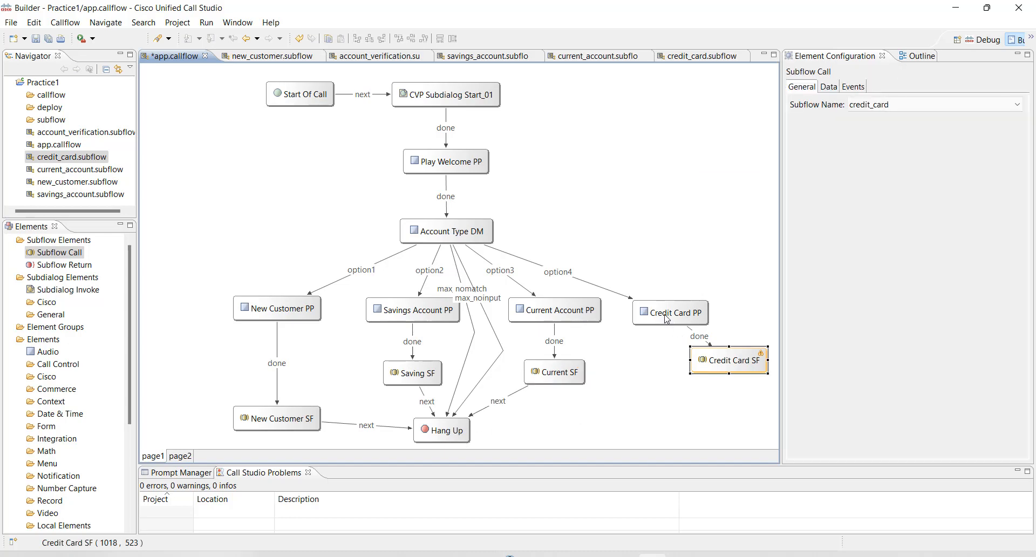
{"action": "left_click", "coordinate": [670, 318], "text": "ctrl"}
{"action": "left_click", "coordinate": [370, 38]}
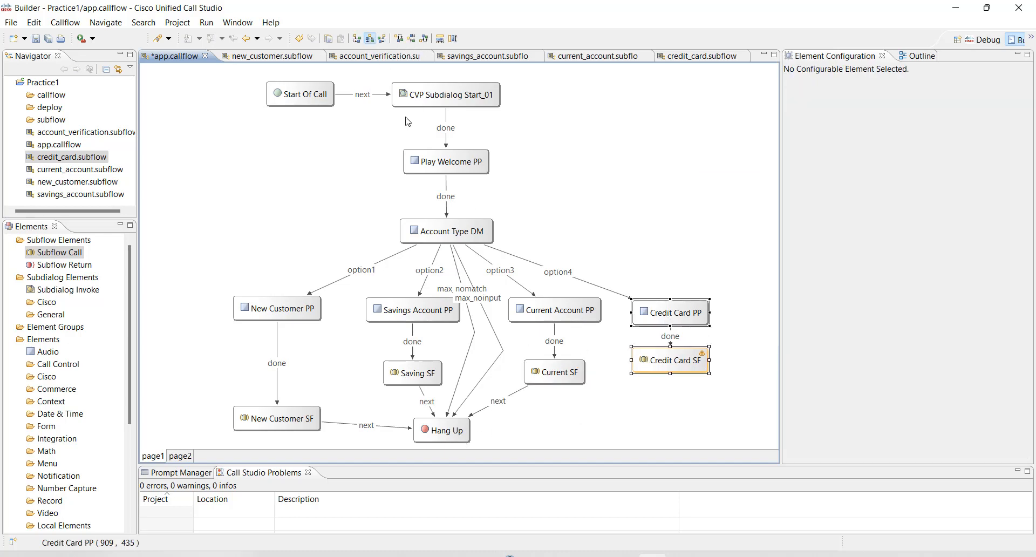
{"action": "left_click_drag", "start_coordinate": [667, 366], "coordinate": [667, 373]}
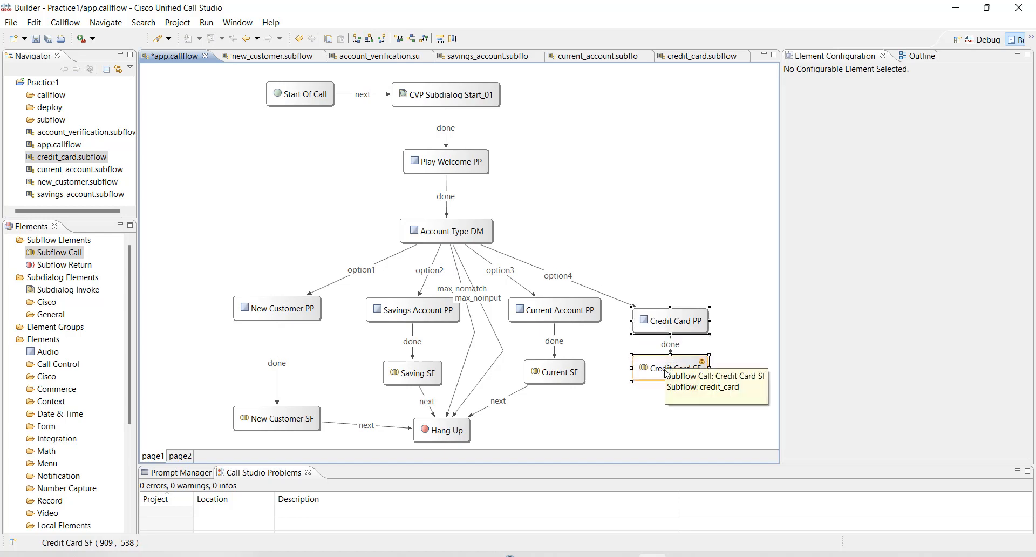
{"action": "key", "text": "ctrl+z"}
{"action": "left_click", "coordinate": [643, 403]}
{"action": "left_click_drag", "start_coordinate": [659, 365], "coordinate": [658, 379]}
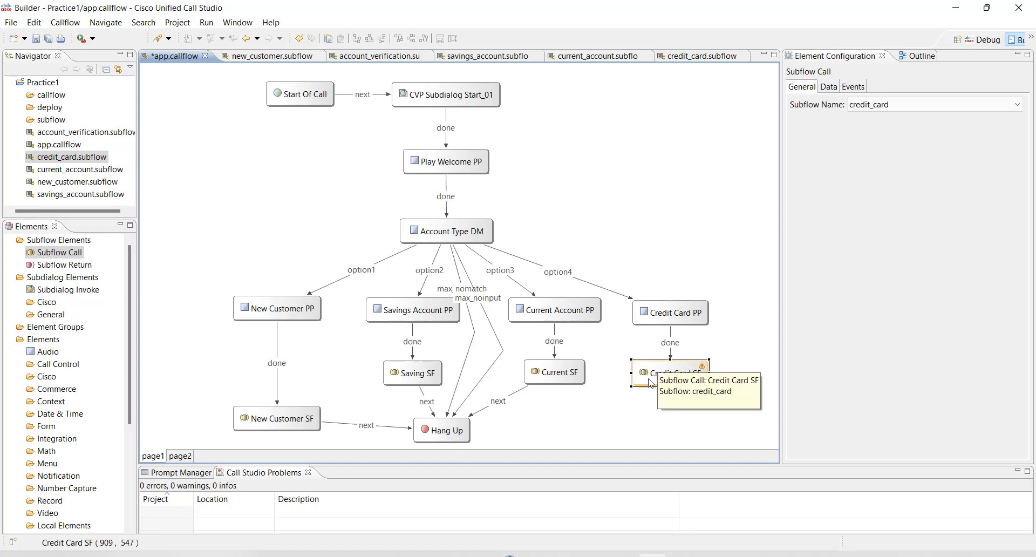
{"action": "left_click", "coordinate": [599, 421]}
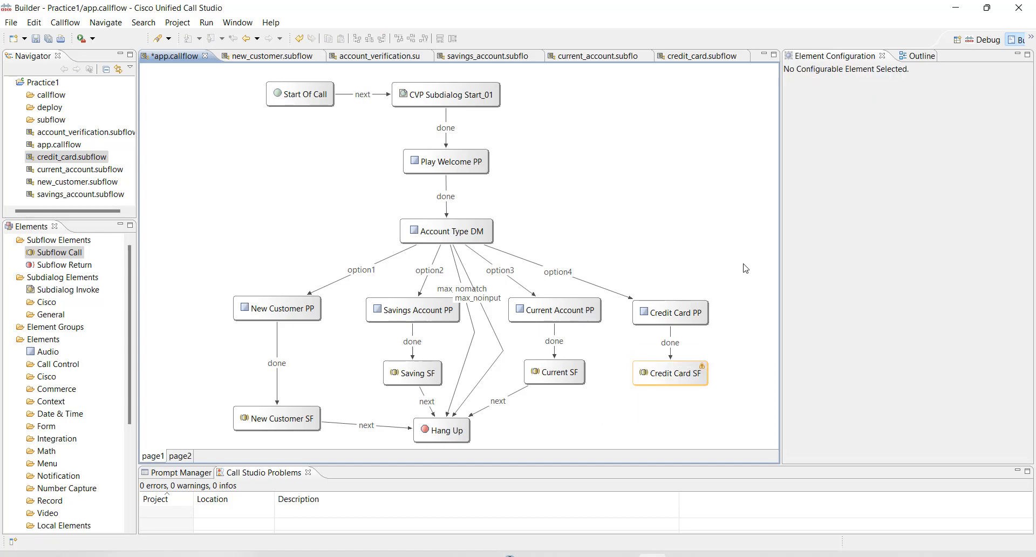
- Combine Credit Card PP and Credit Card SF into an element group
{"action": "left_click_drag", "start_coordinate": [745, 264], "coordinate": [602, 428]}
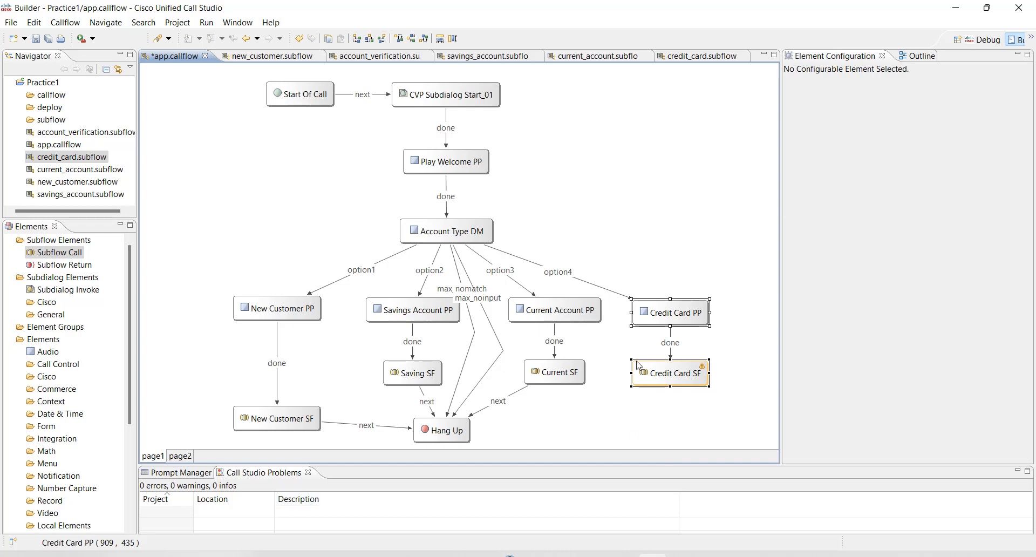
{"action": "left_click", "coordinate": [620, 174]}
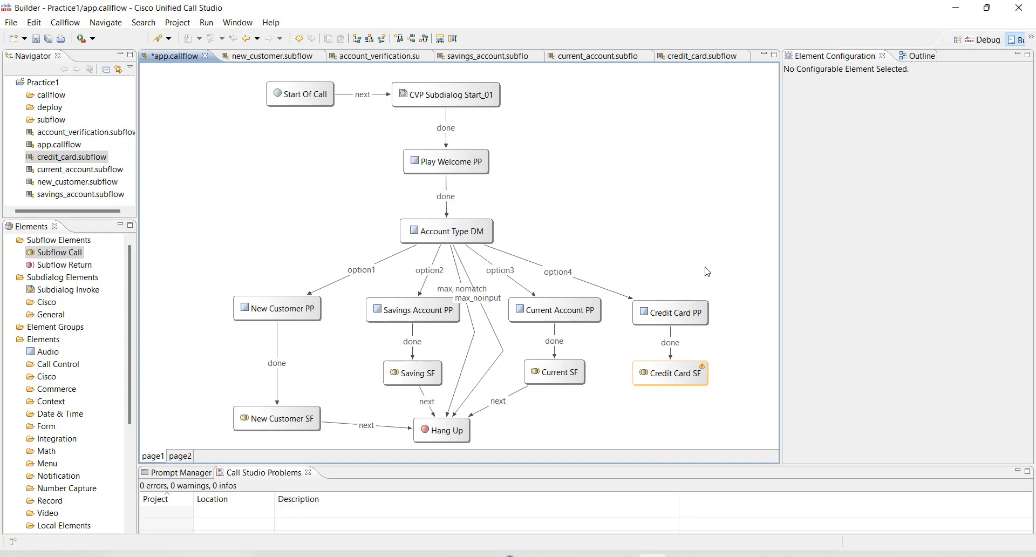
{"action": "left_click_drag", "start_coordinate": [733, 268], "coordinate": [628, 409]}
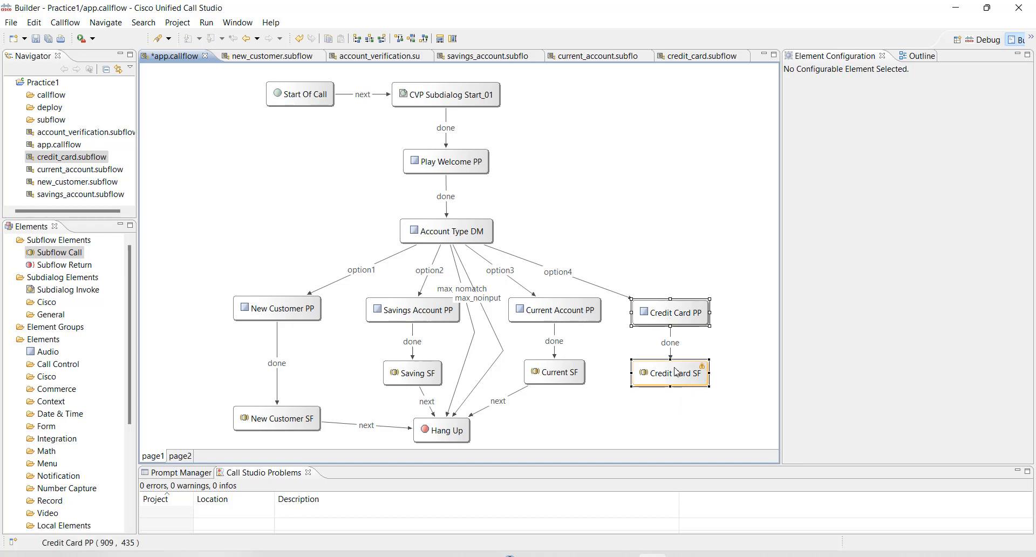
{"action": "right_click", "coordinate": [686, 316]}
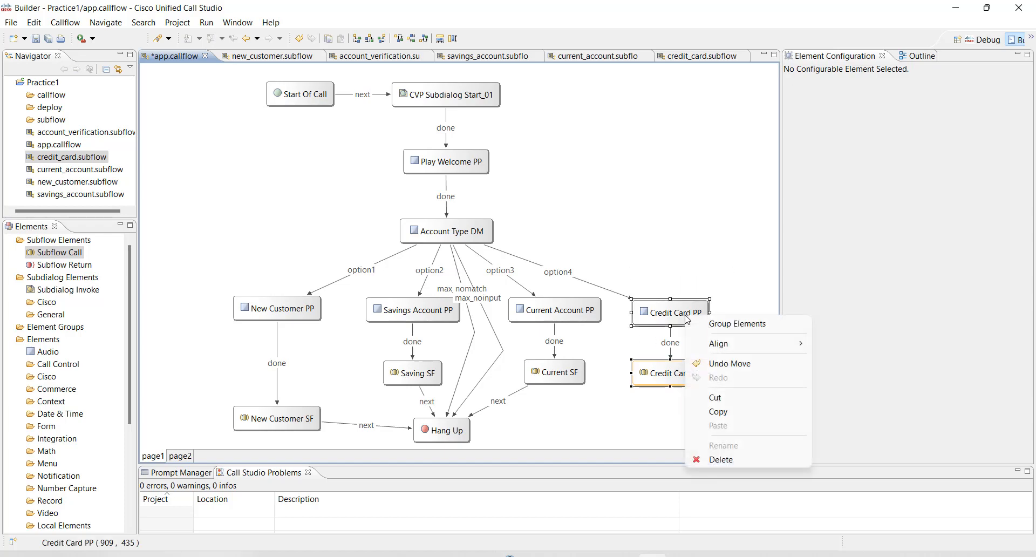
{"action": "left_click", "coordinate": [737, 326]}
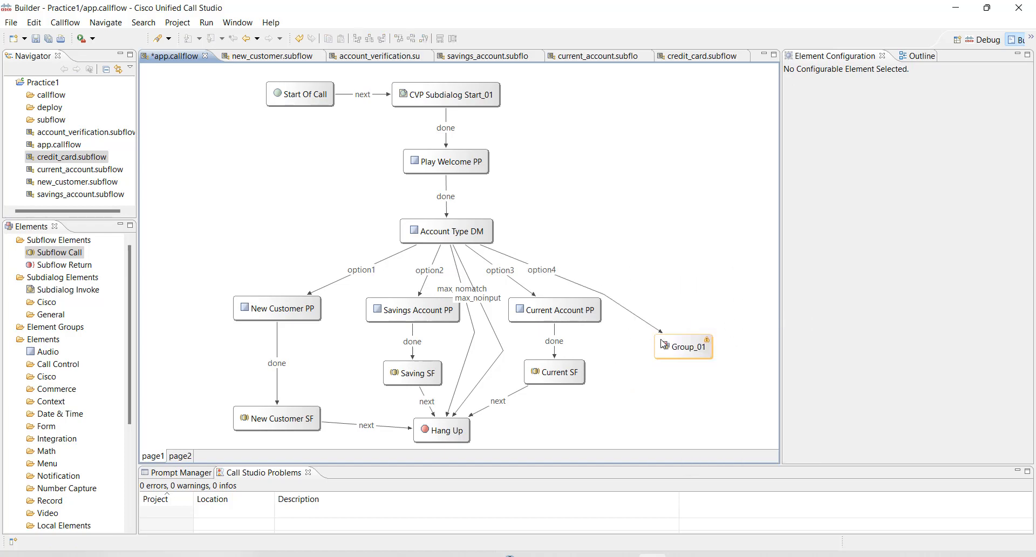
- Open the new element group to view its contents, go back to page1 and undo the grouping
{"action": "double_click", "coordinate": [693, 349]}
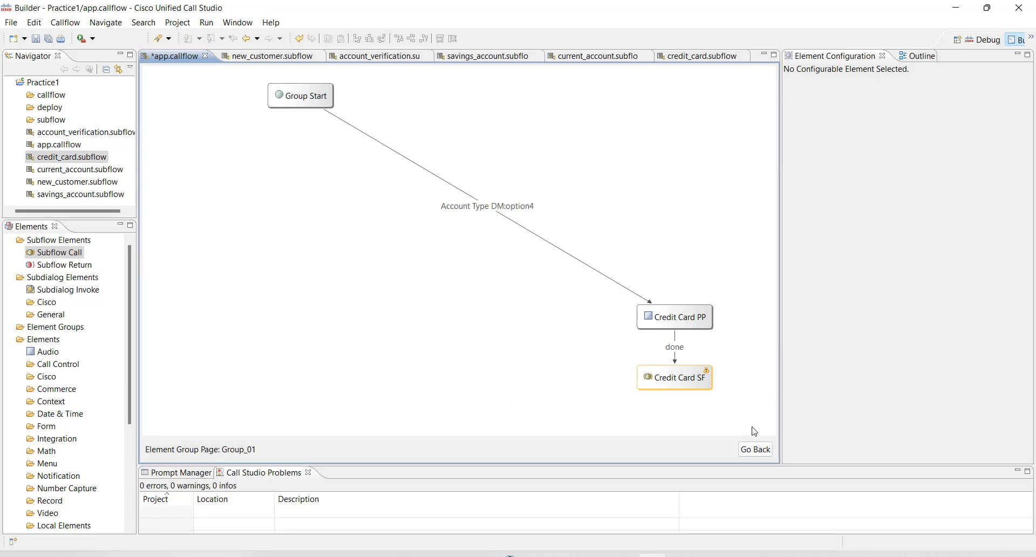
{"action": "left_click", "coordinate": [756, 450]}
{"action": "key", "text": "ctrl+z"}
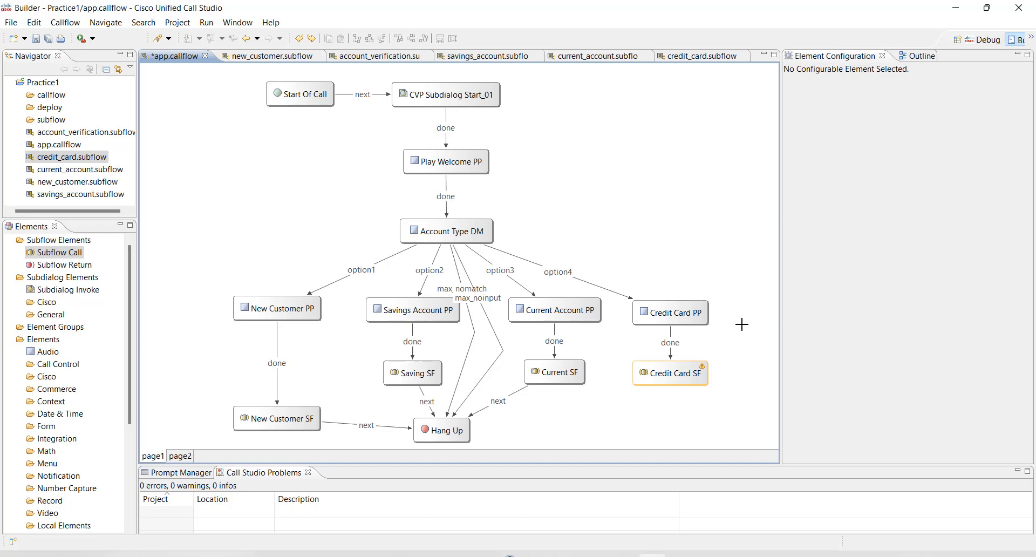
- Save the call flow and connect the next exit state of Credit Card SF to Hang Up
{"action": "key", "text": "ctrl+s"}
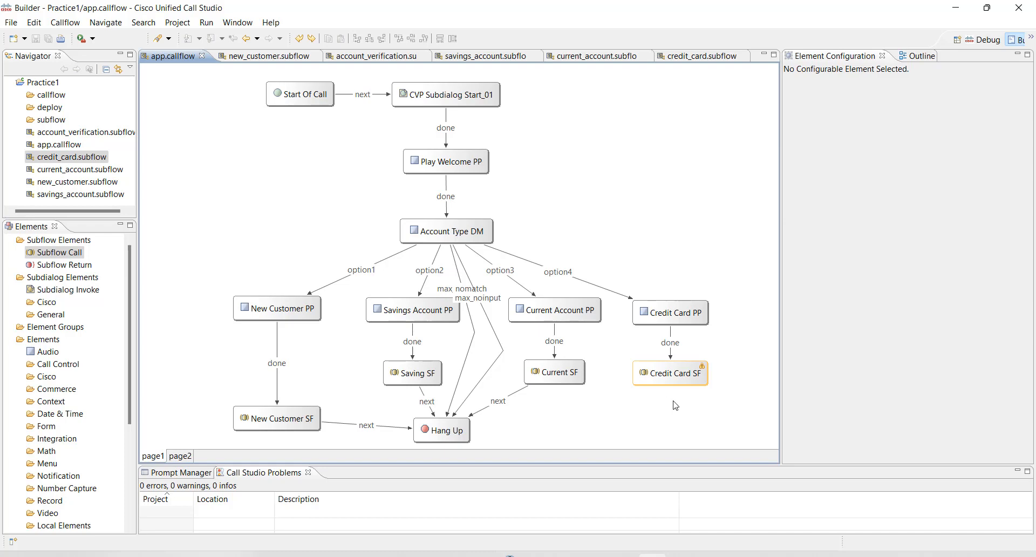
{"action": "right_click", "coordinate": [663, 374]}
{"action": "mouse_move", "coordinate": [794, 175]}
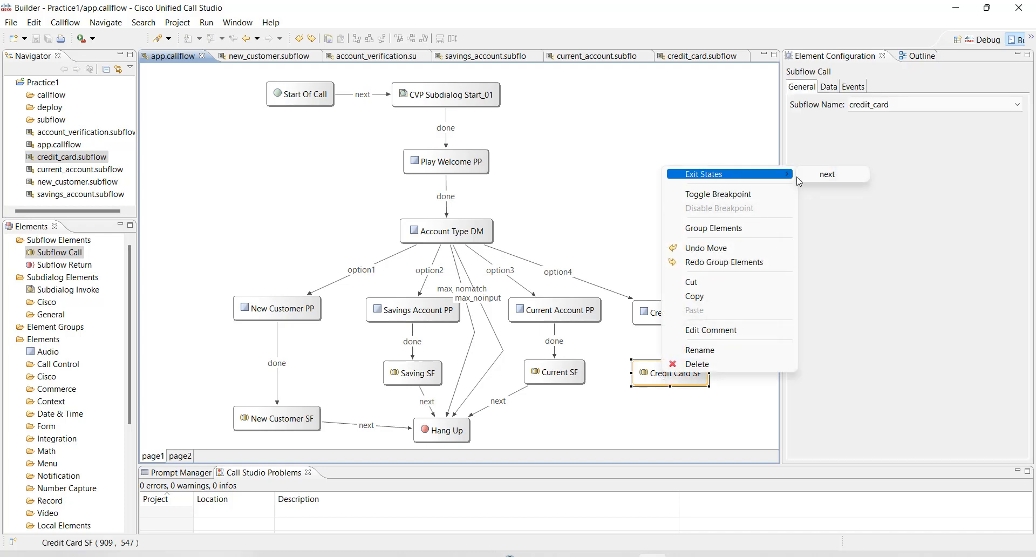
{"action": "left_click", "coordinate": [825, 174]}
{"action": "left_click", "coordinate": [456, 439]}
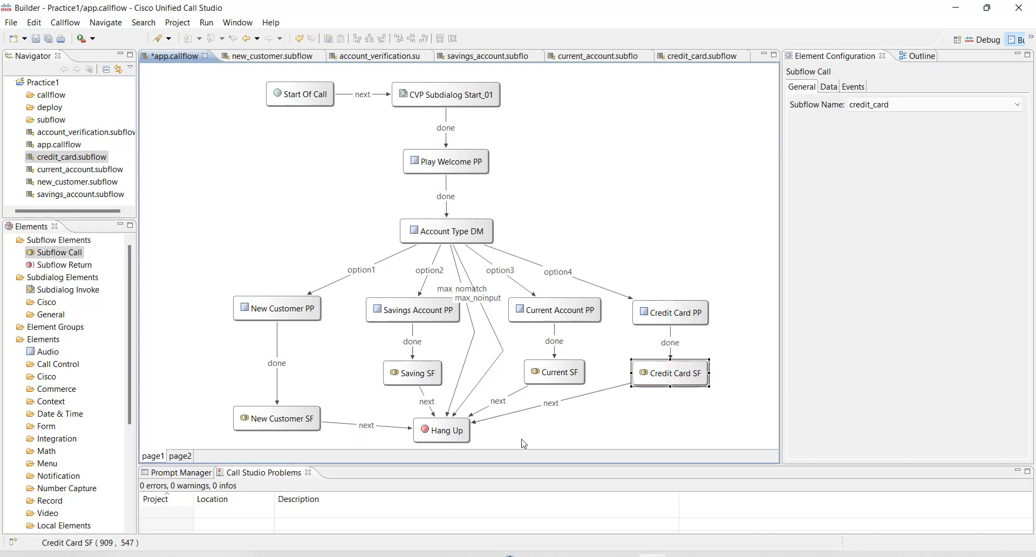
{"action": "left_click", "coordinate": [580, 435]}
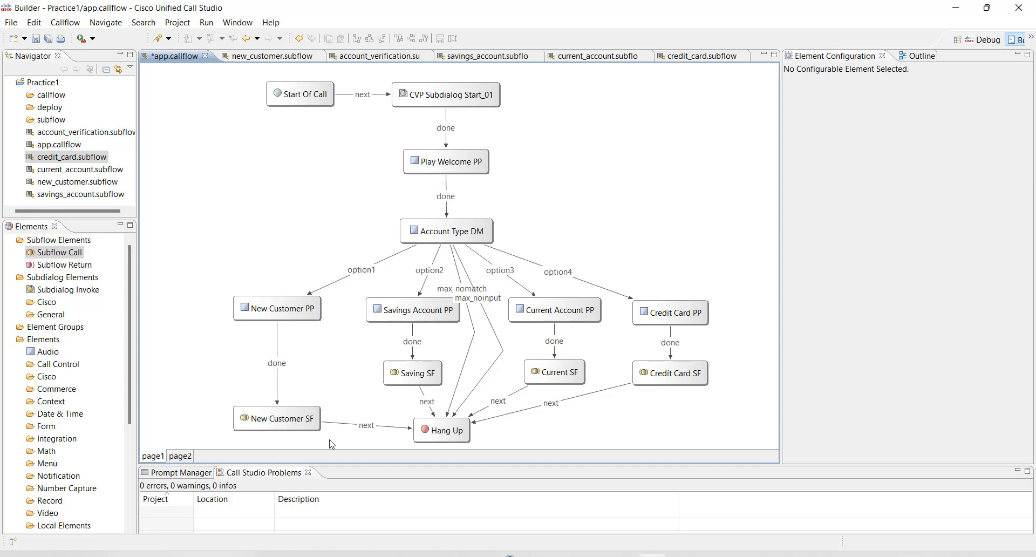
- Raise New Customer SF to the level of the other subflow calls, center-align it vertically with New Customer PP and save the call flow
{"action": "left_click_drag", "start_coordinate": [283, 416], "coordinate": [287, 369]}
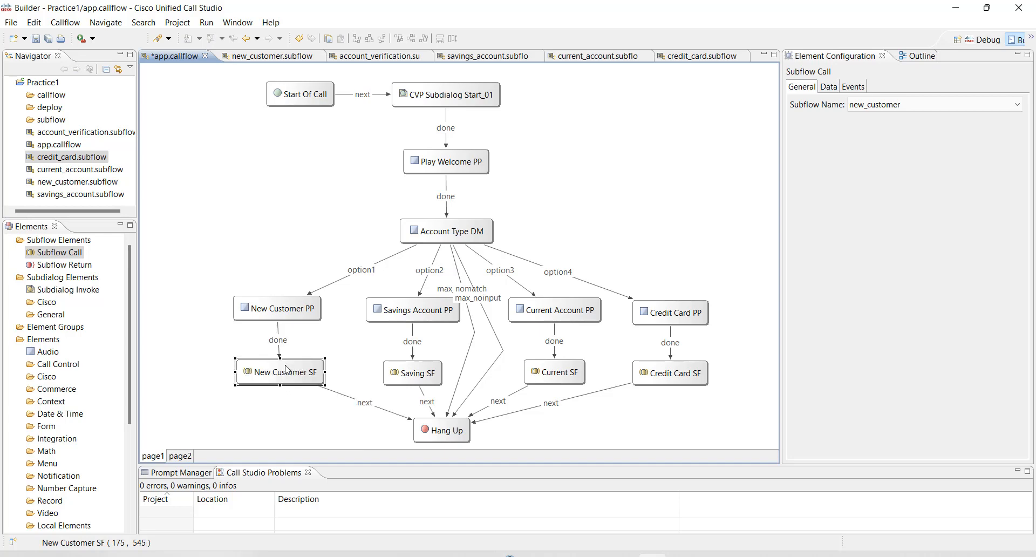
{"action": "left_click", "coordinate": [278, 313], "text": "ctrl"}
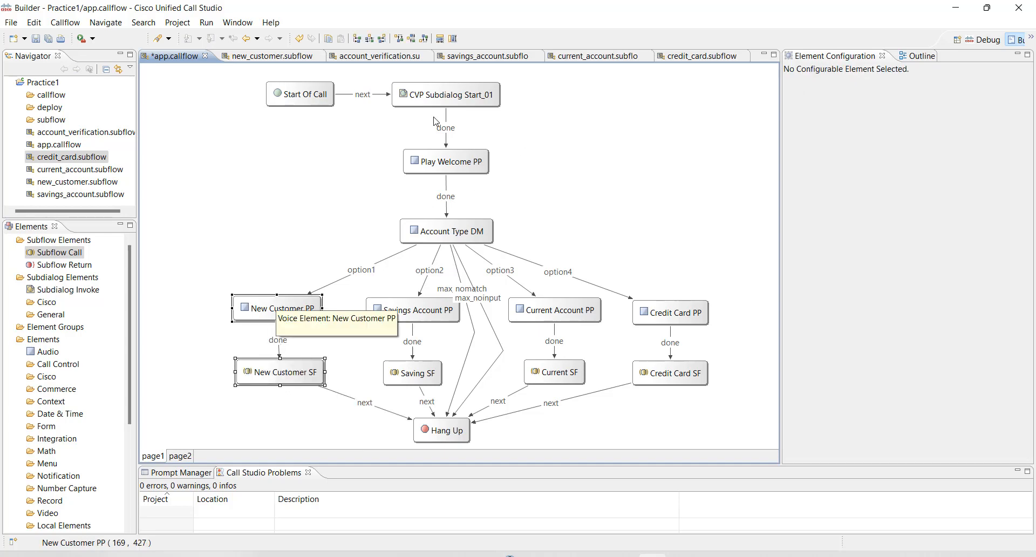
{"action": "left_click", "coordinate": [369, 38]}
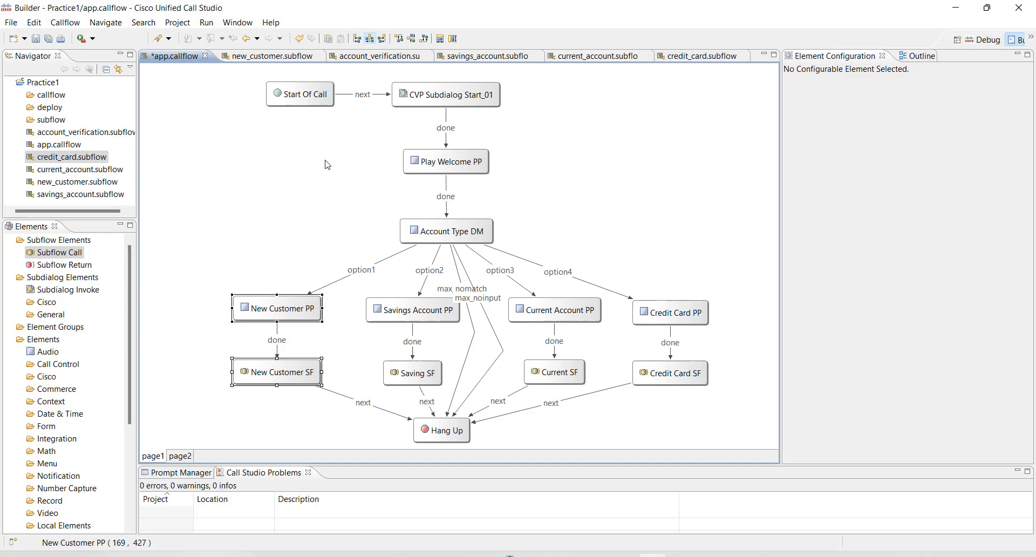
{"action": "left_click", "coordinate": [209, 390]}
{"action": "key", "text": "ctrl+s"}
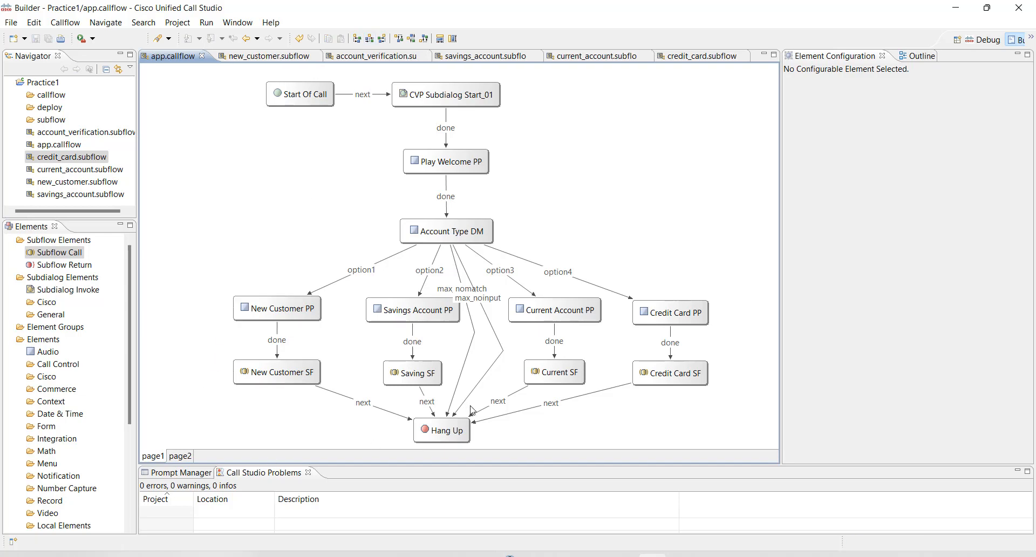
- Open the subflow called by Saving SF and review the settings of its start element and Account Verification SF
{"action": "left_click", "coordinate": [268, 379]}
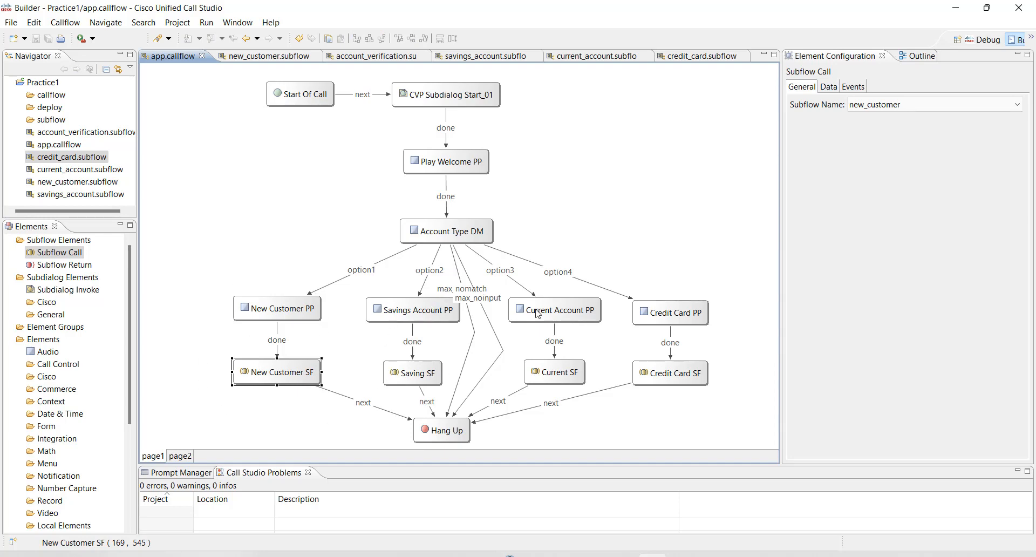
{"action": "left_click", "coordinate": [273, 421]}
{"action": "double_click", "coordinate": [410, 374]}
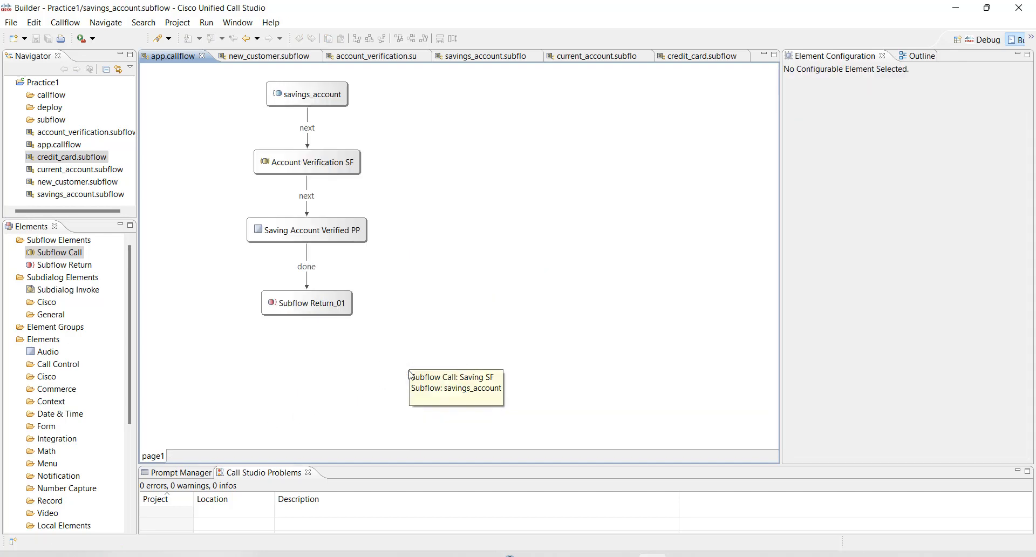
{"action": "left_click", "coordinate": [287, 94]}
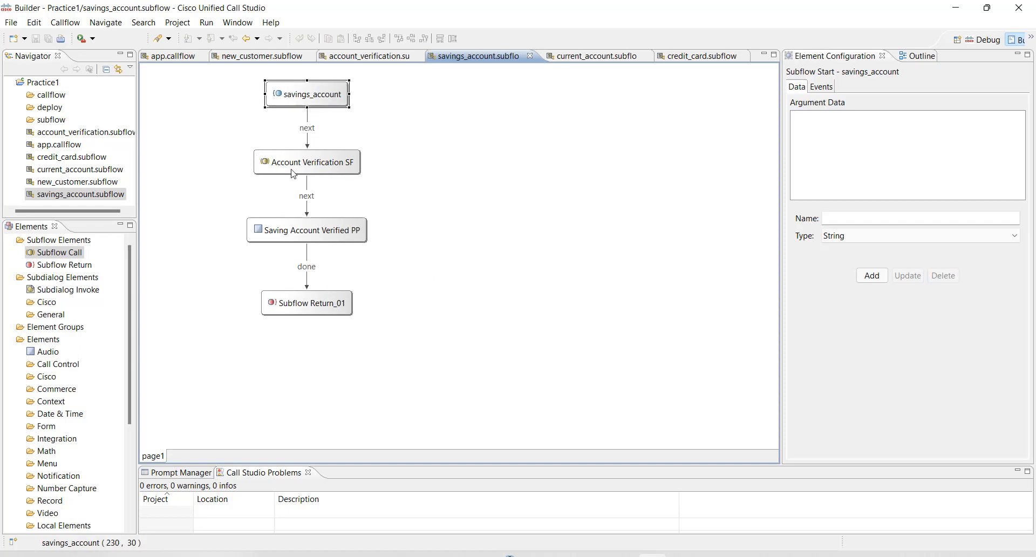
{"action": "left_click", "coordinate": [337, 171]}
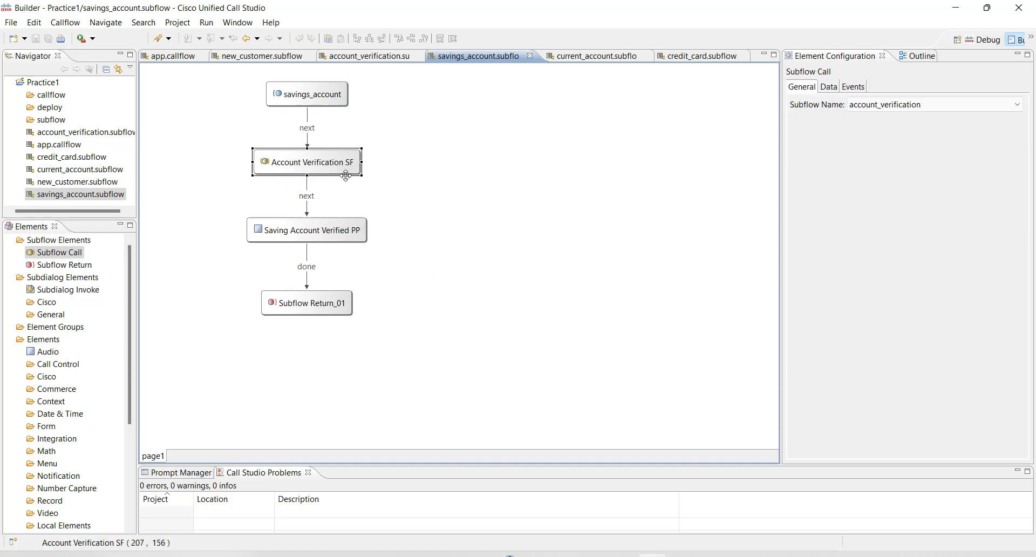
- Check the initial audio item's prompt text in Saving Account Verified PP and the return data of the savings subflow's return element
{"action": "left_click", "coordinate": [314, 237]}
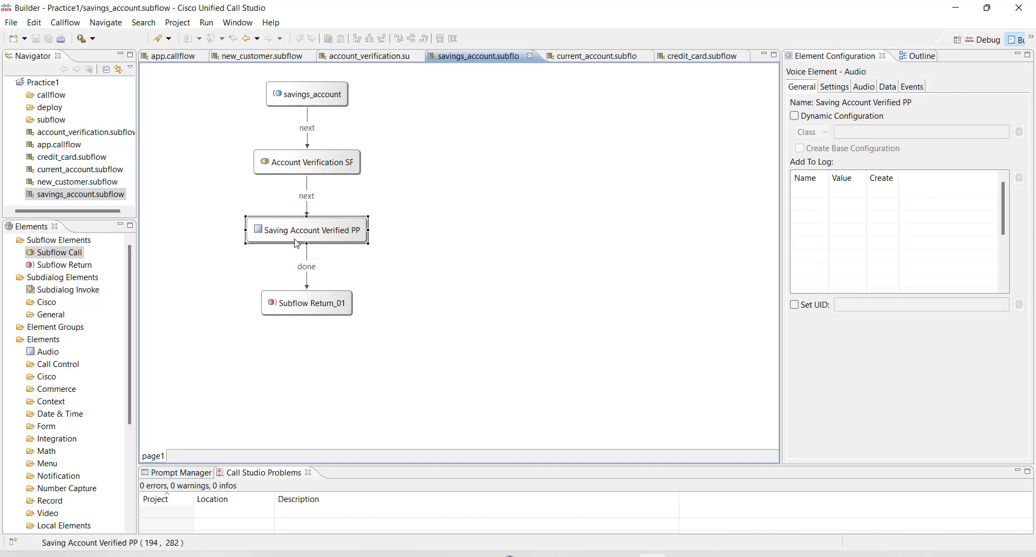
{"action": "left_click", "coordinate": [864, 87]}
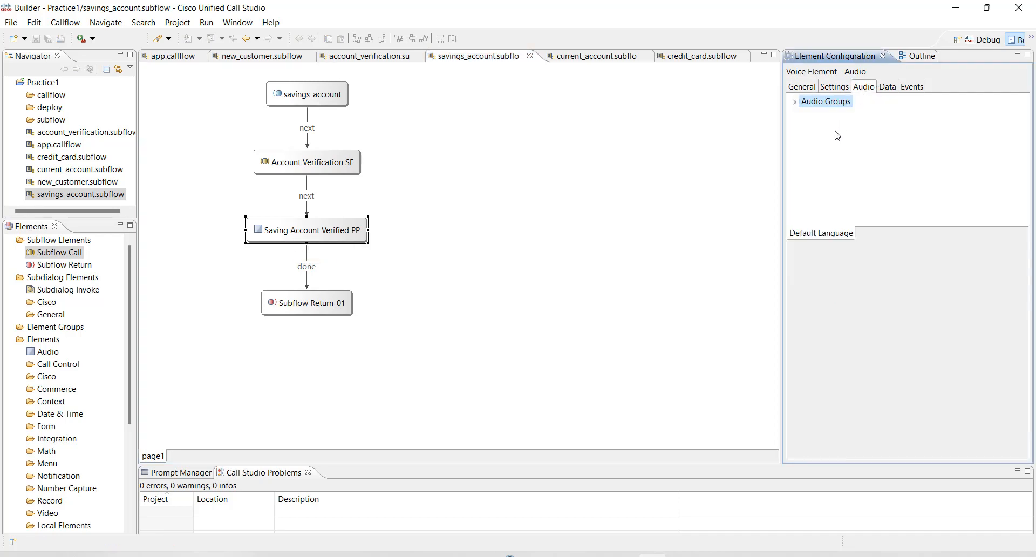
{"action": "double_click", "coordinate": [802, 104]}
{"action": "double_click", "coordinate": [812, 114]}
{"action": "left_click", "coordinate": [820, 127]}
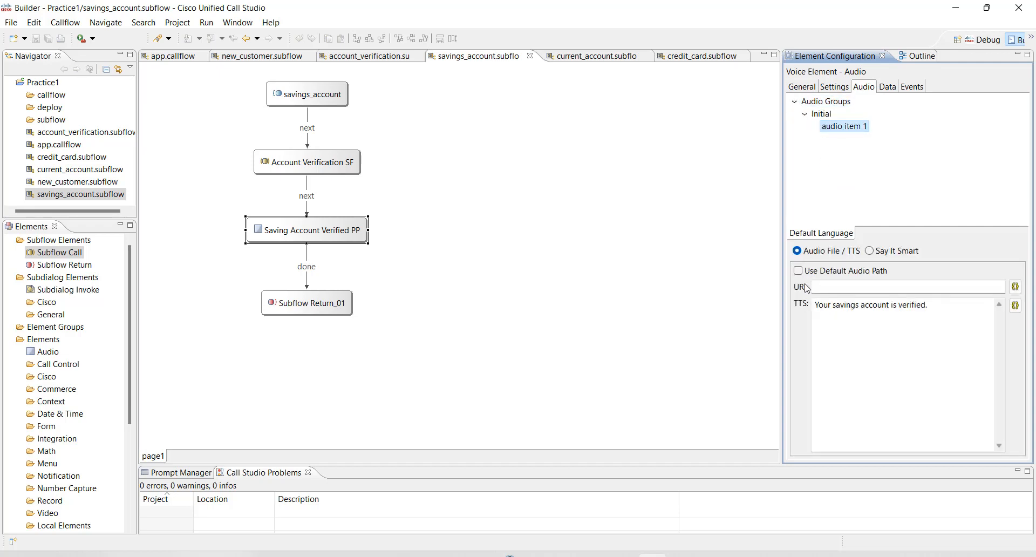
{"action": "left_click", "coordinate": [576, 333]}
{"action": "left_click", "coordinate": [296, 310]}
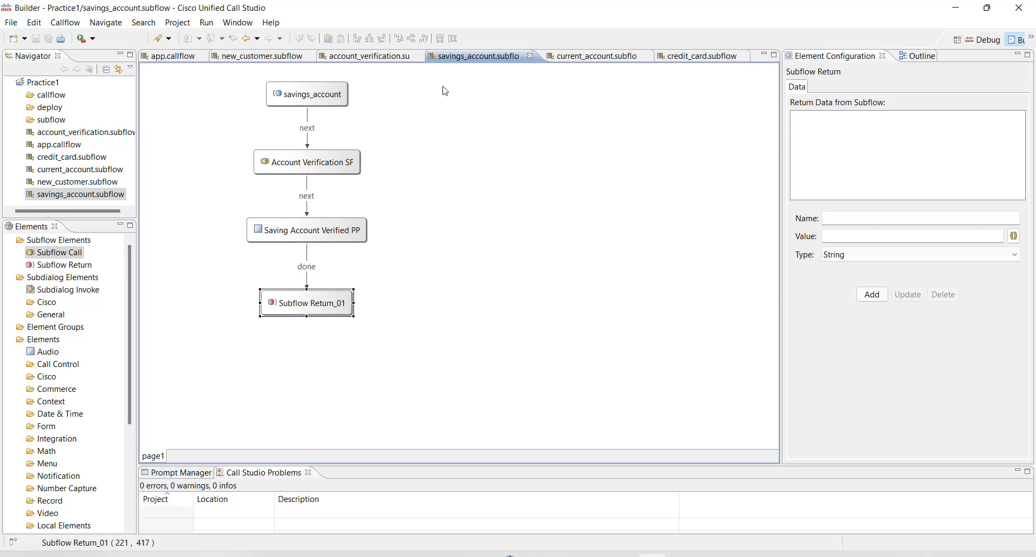
- Open the current_account subflow and review the settings of Account Verification SF and Current Account Verified PP
{"action": "left_click", "coordinate": [587, 58]}
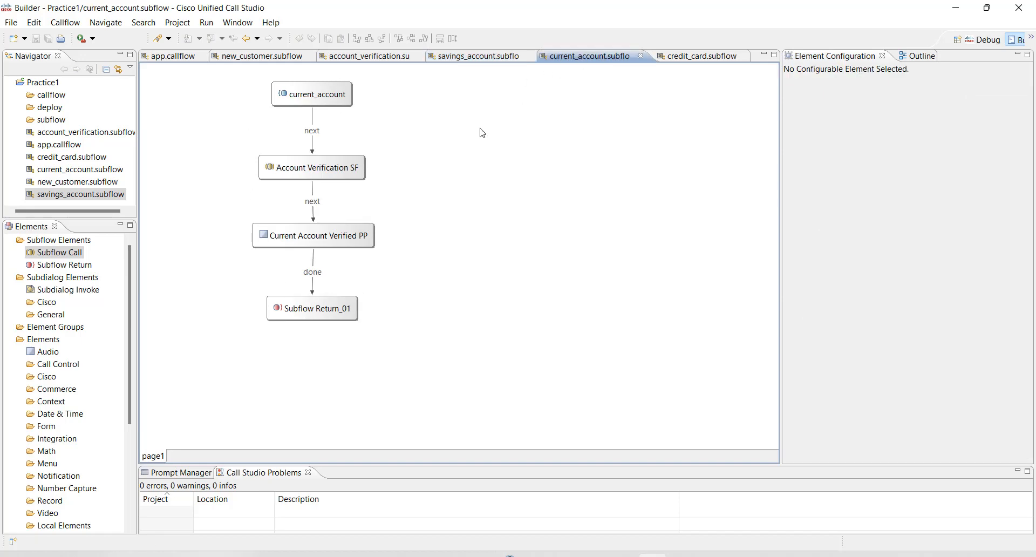
{"action": "left_click", "coordinate": [286, 168]}
{"action": "left_click", "coordinate": [294, 236]}
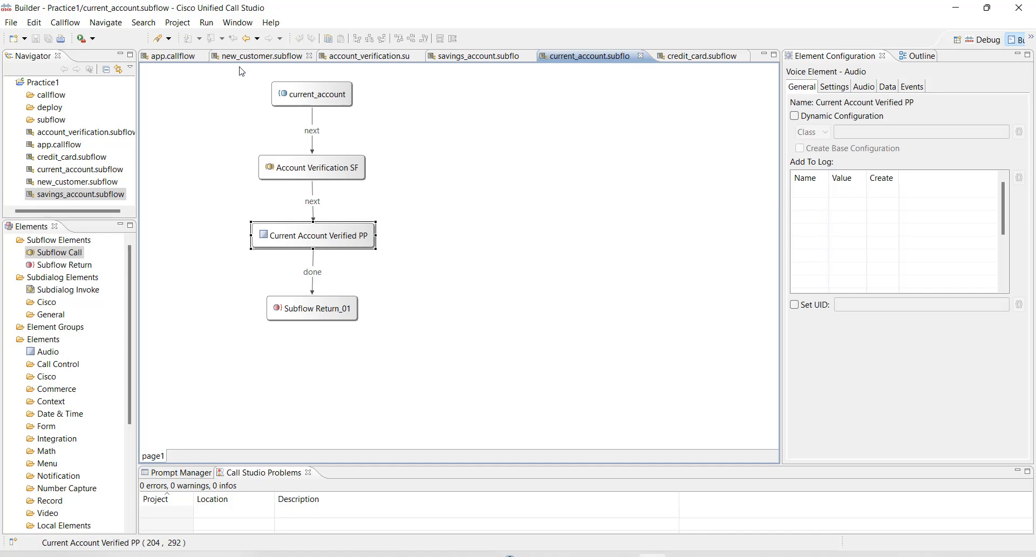
{"action": "left_click", "coordinate": [290, 167]}
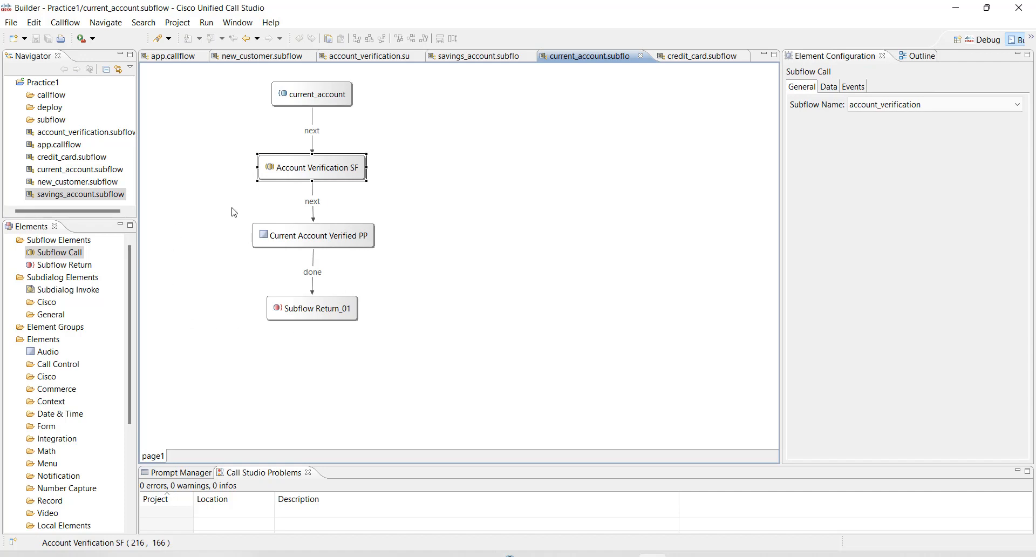
- Delete every element except the start element from the account_verification subflow and save it
{"action": "left_click", "coordinate": [242, 57]}
{"action": "left_click", "coordinate": [366, 58]}
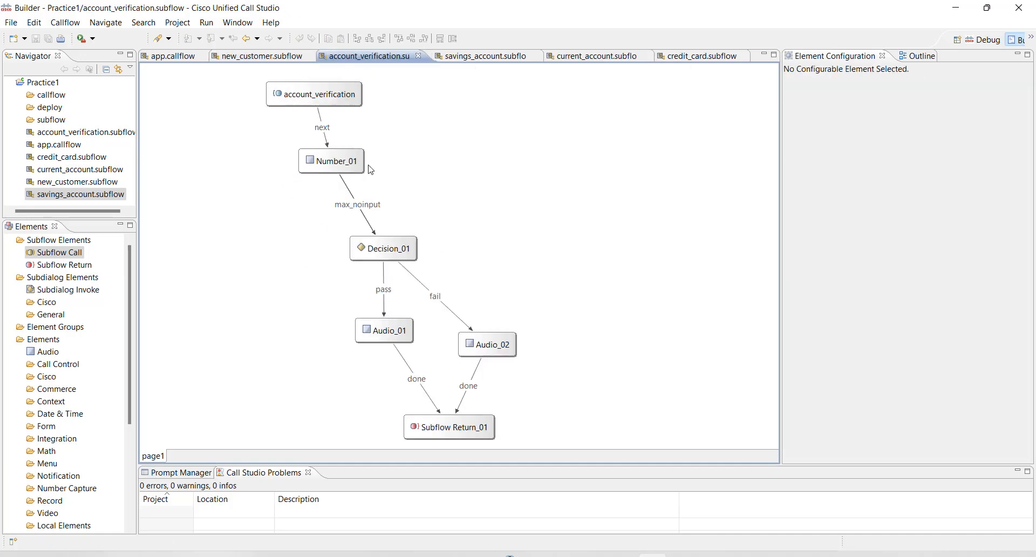
{"action": "left_click_drag", "start_coordinate": [267, 141], "coordinate": [532, 441]}
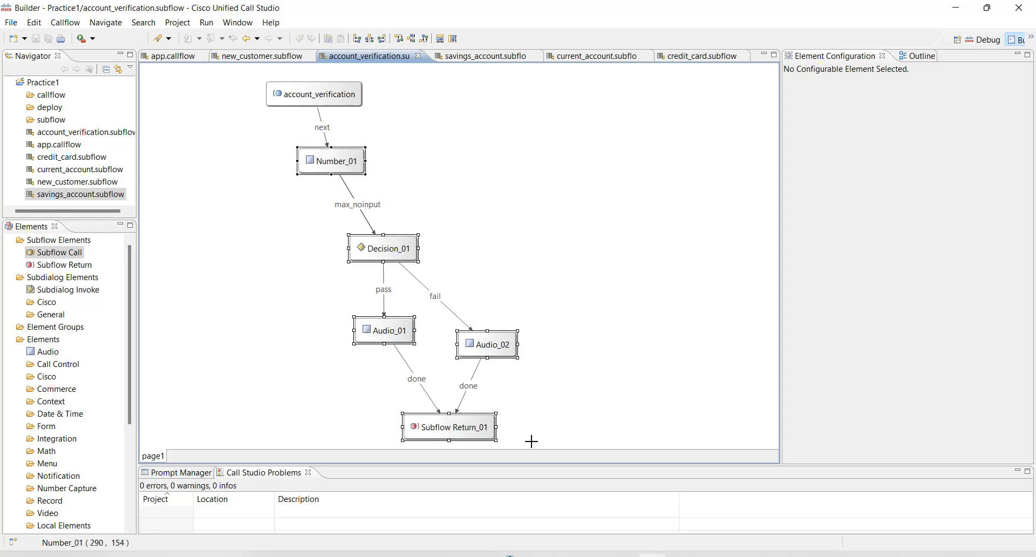
{"action": "key", "text": "Delete"}
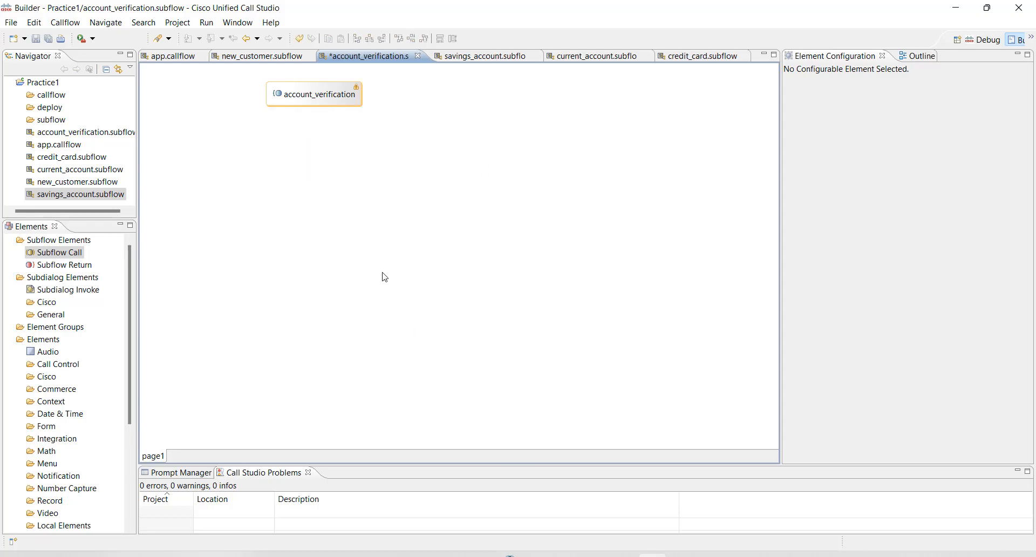
{"action": "key", "text": "ctrl+s"}
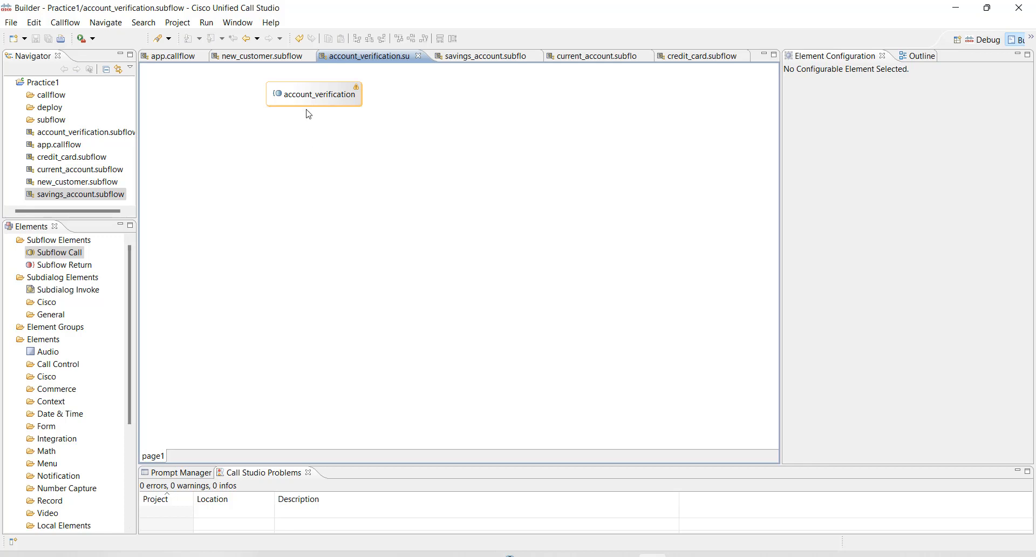
- Add a Web Service element to the account_verification subflow and check the source options for loading its WSDL
{"action": "left_click", "coordinate": [319, 99]}
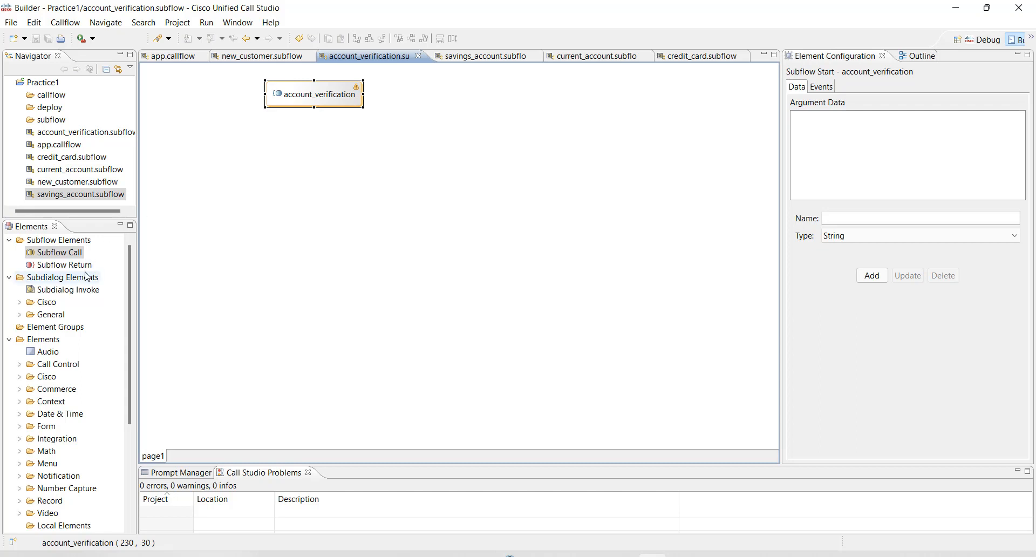
{"action": "scroll", "coordinate": [78, 342], "scroll_direction": "down", "scroll_amount": 4}
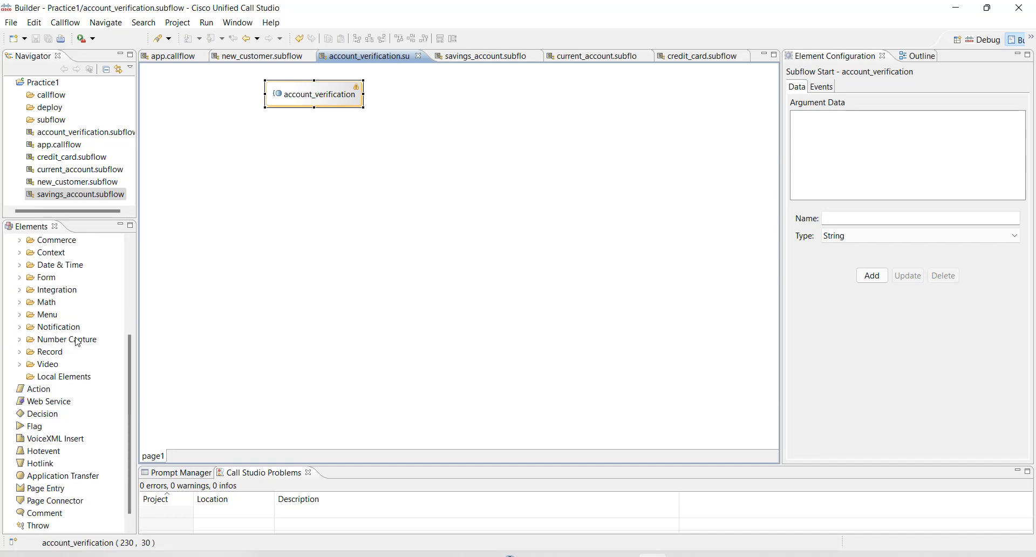
{"action": "scroll", "coordinate": [78, 342], "scroll_direction": "down", "scroll_amount": 1}
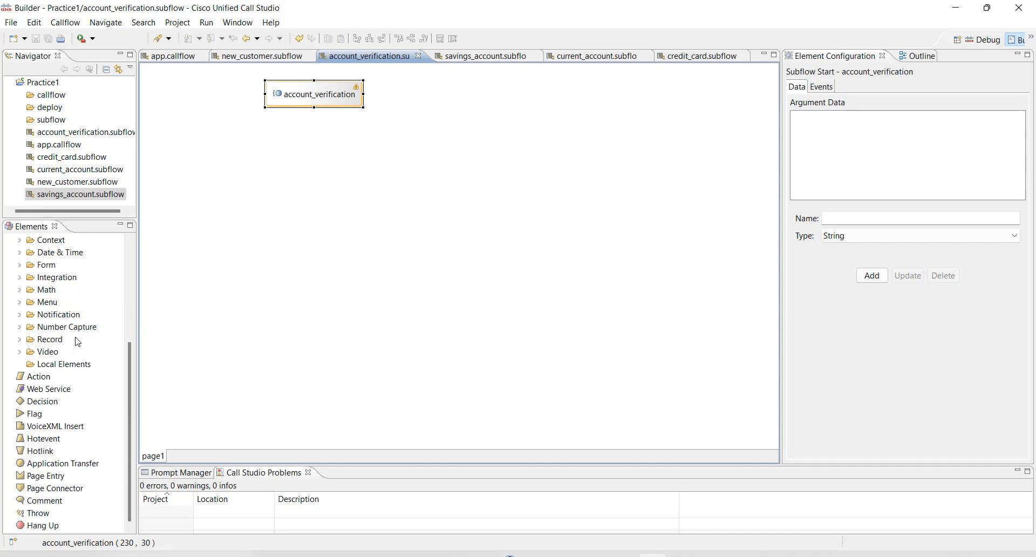
{"action": "left_click", "coordinate": [39, 380]}
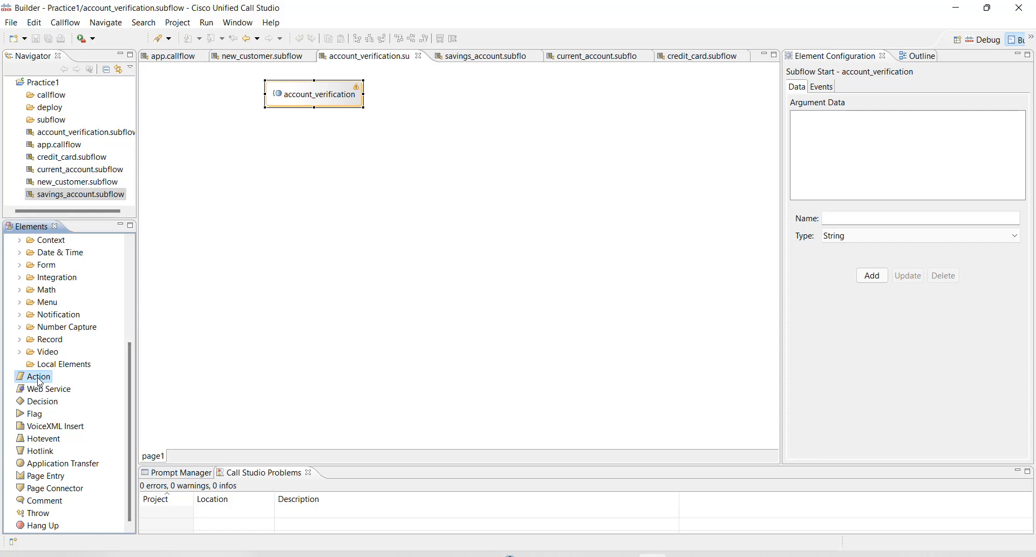
{"action": "left_click", "coordinate": [46, 393]}
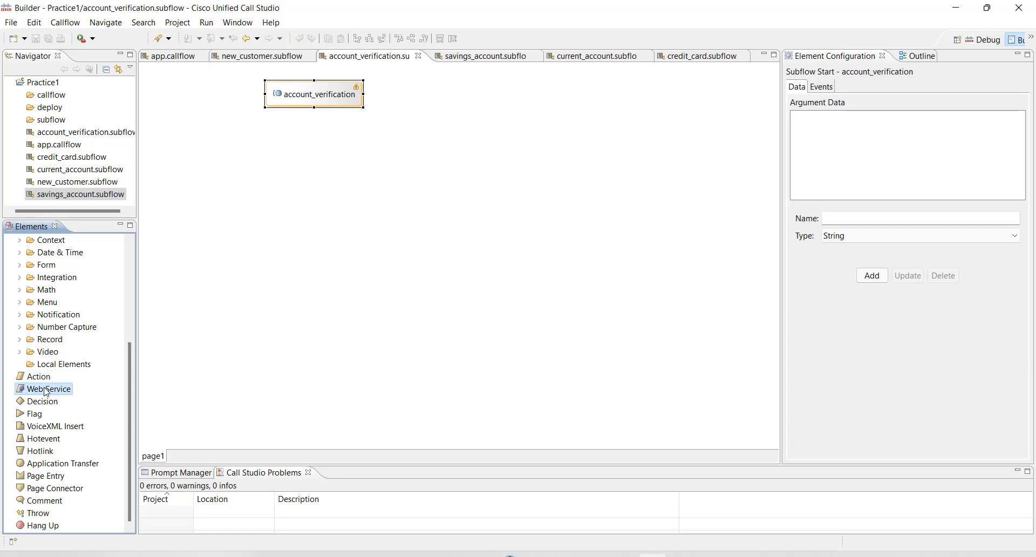
{"action": "left_click_drag", "start_coordinate": [47, 393], "coordinate": [366, 289]}
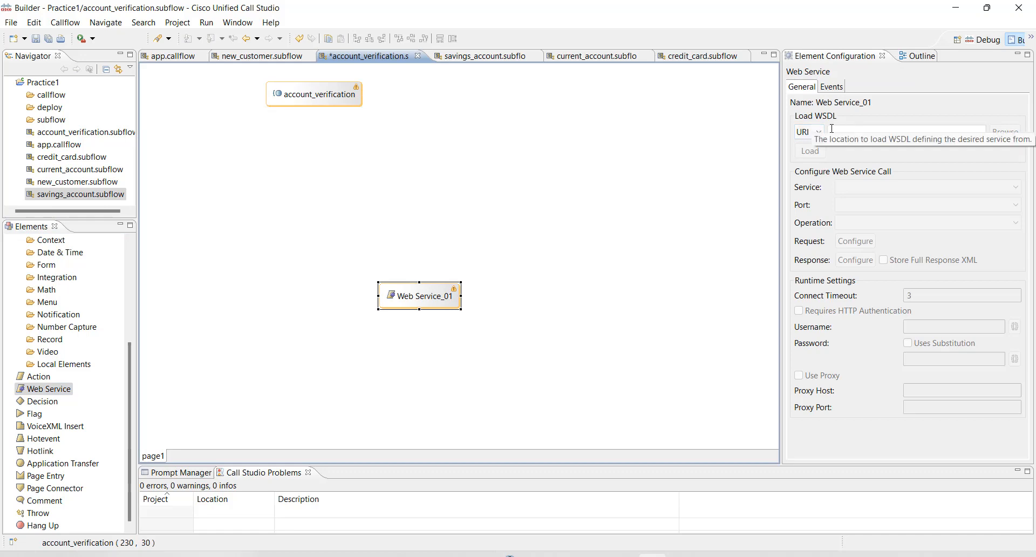
{"action": "left_click", "coordinate": [817, 135]}
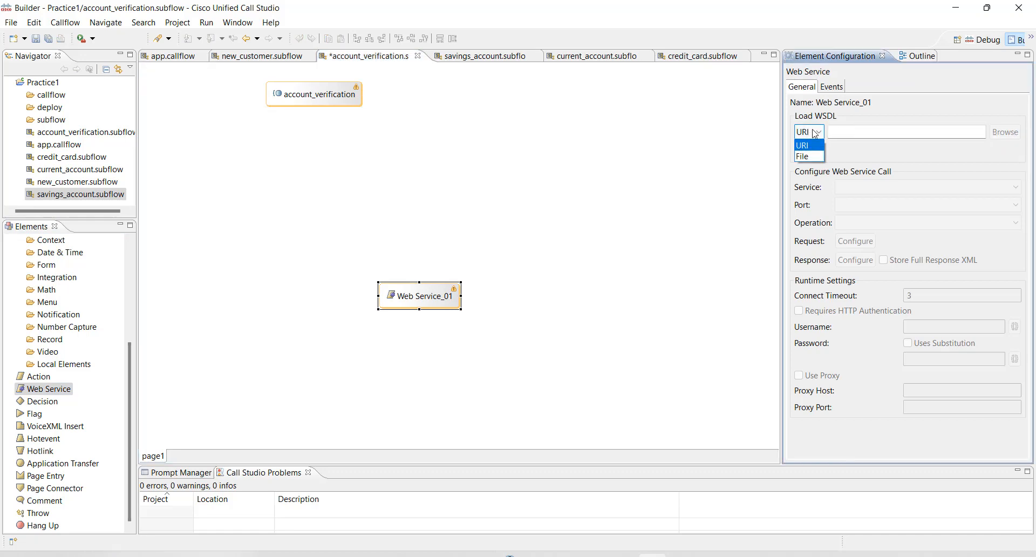
{"action": "left_click", "coordinate": [815, 134]}
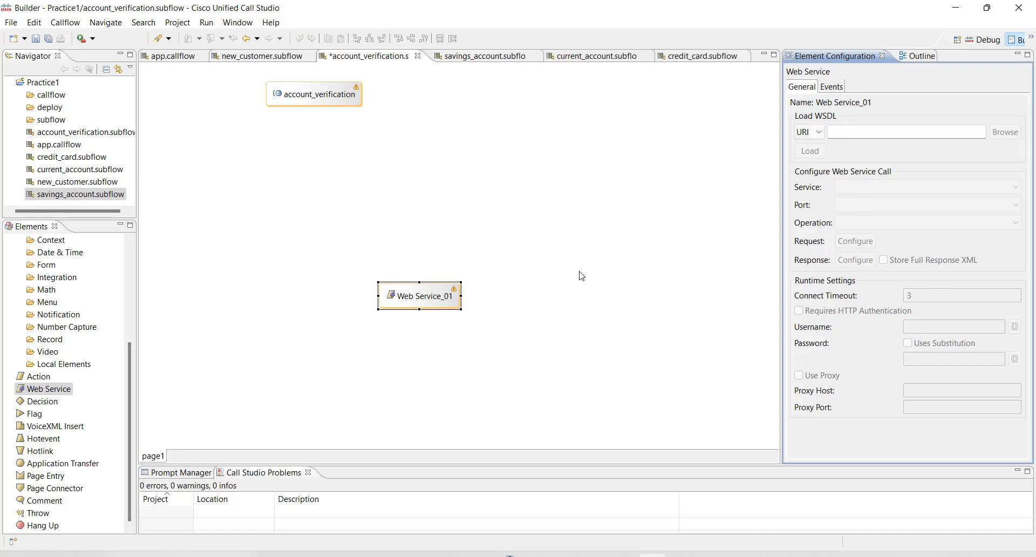
- View the available exit states of the Web Service element and delete the element from the subflow
{"action": "right_click", "coordinate": [434, 290]}
{"action": "mouse_move", "coordinate": [460, 299]}
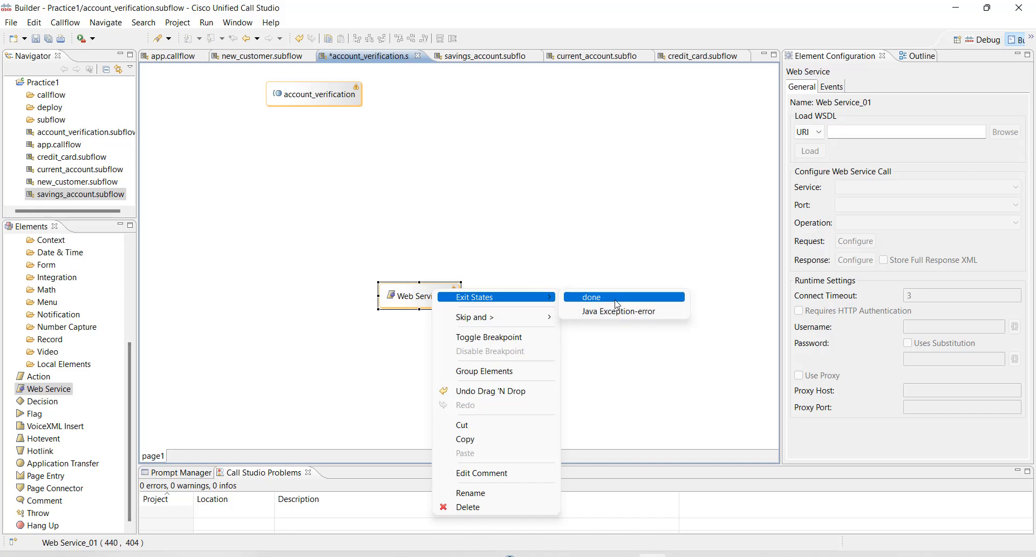
{"action": "left_click", "coordinate": [560, 221]}
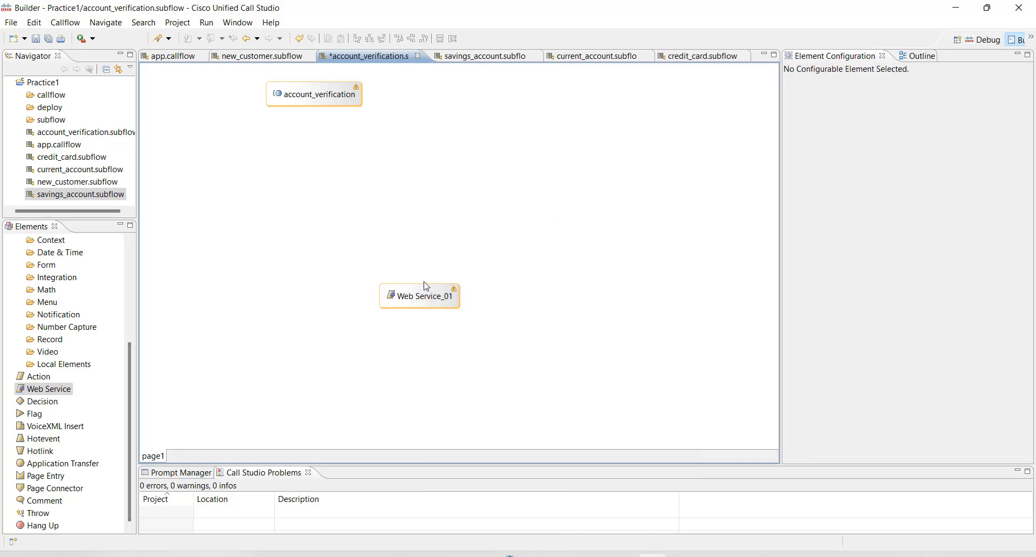
{"action": "left_click", "coordinate": [425, 299]}
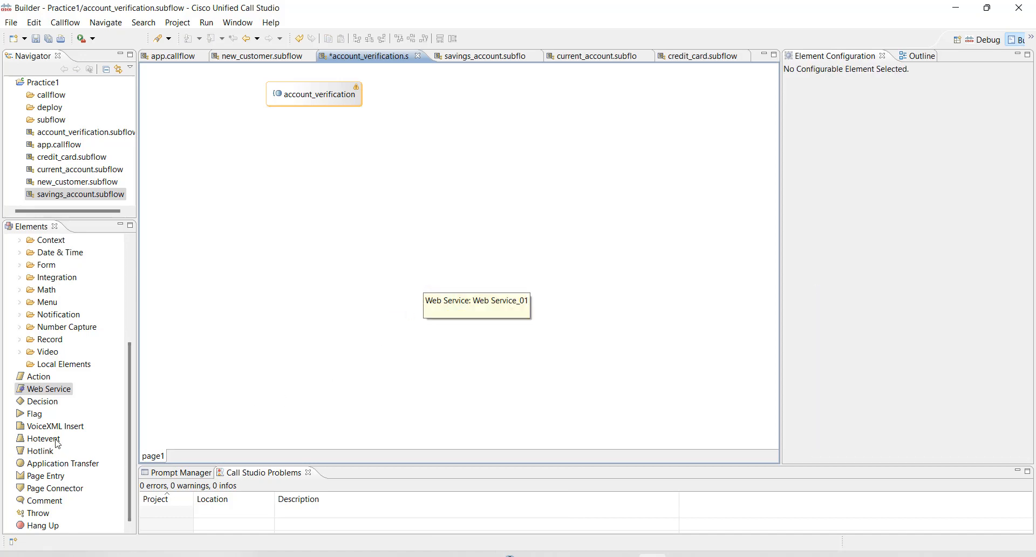
- Add an Action element to the account_verification subflow, check its class source setting and delete the element
{"action": "left_click_drag", "start_coordinate": [38, 377], "coordinate": [324, 272]}
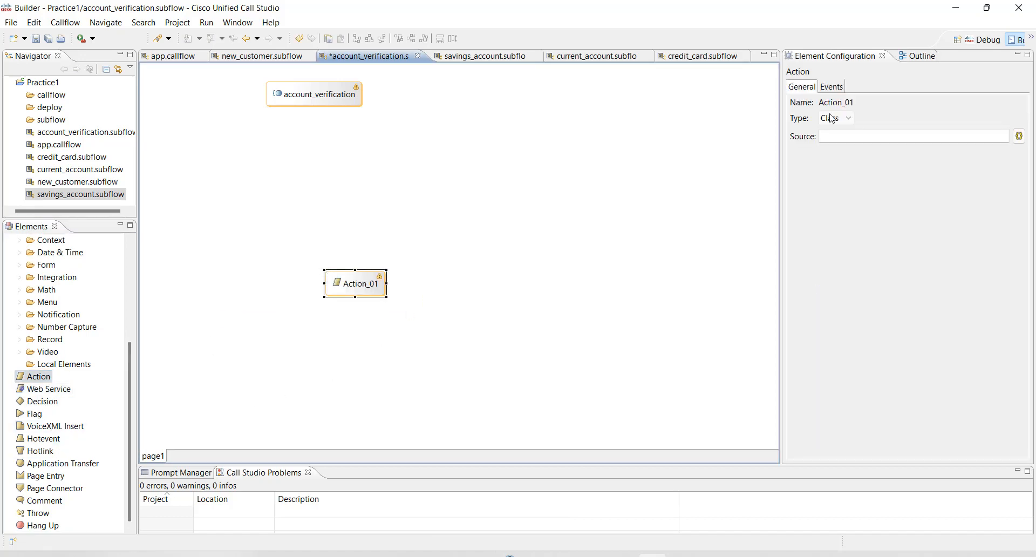
{"action": "left_click", "coordinate": [844, 137]}
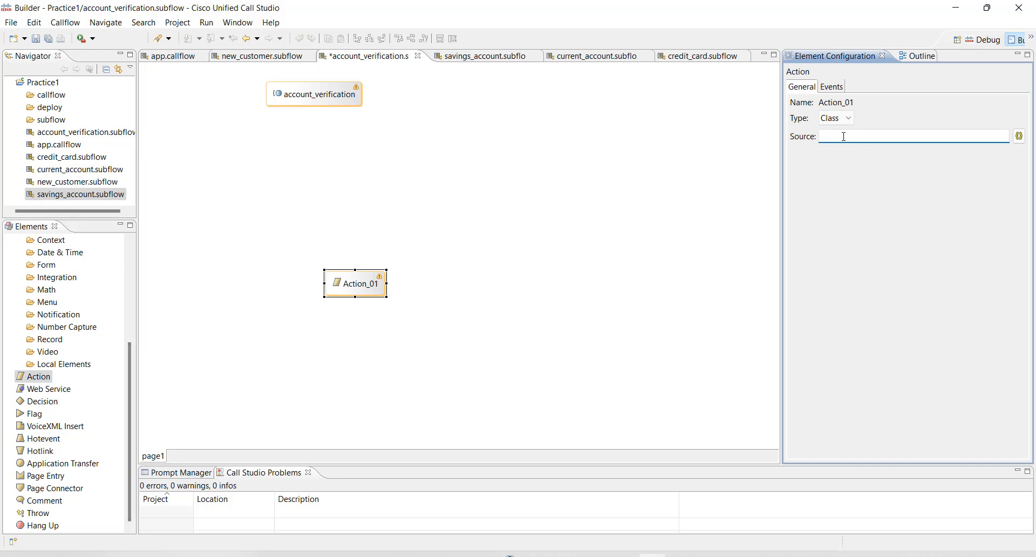
{"action": "left_click", "coordinate": [362, 288]}
{"action": "key", "text": "Delete"}
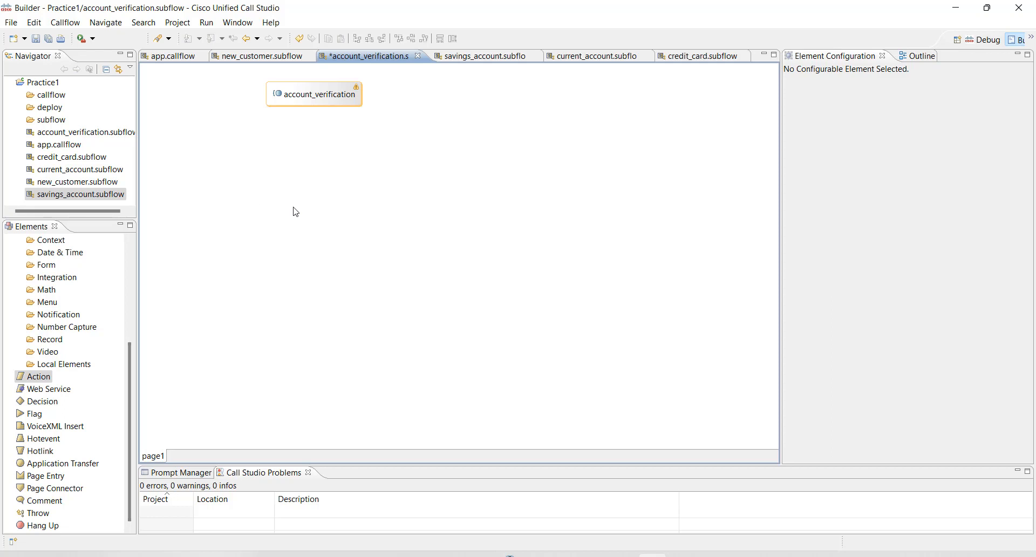
{"action": "scroll", "coordinate": [79, 381], "scroll_direction": "up", "scroll_amount": 2}
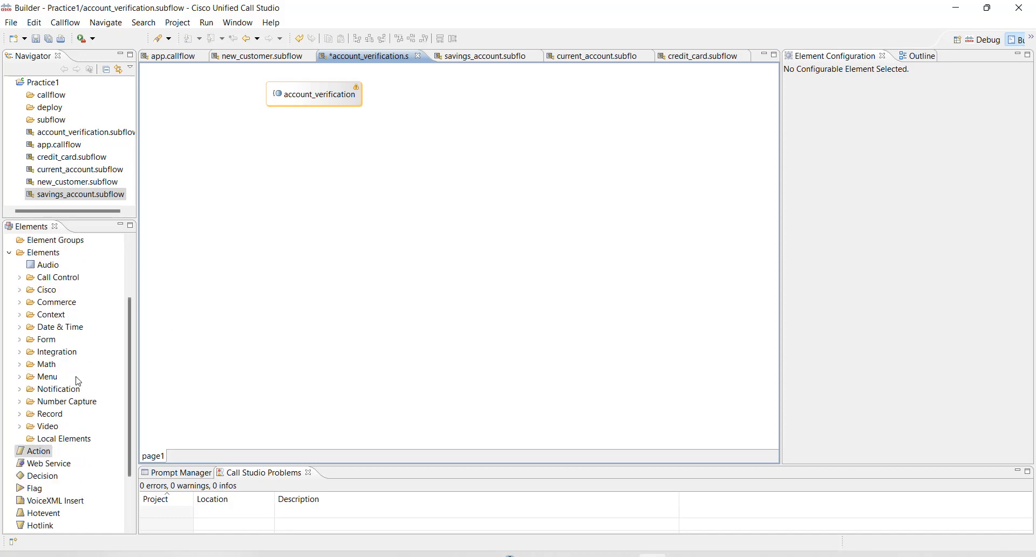
{"action": "left_click", "coordinate": [48, 367]}
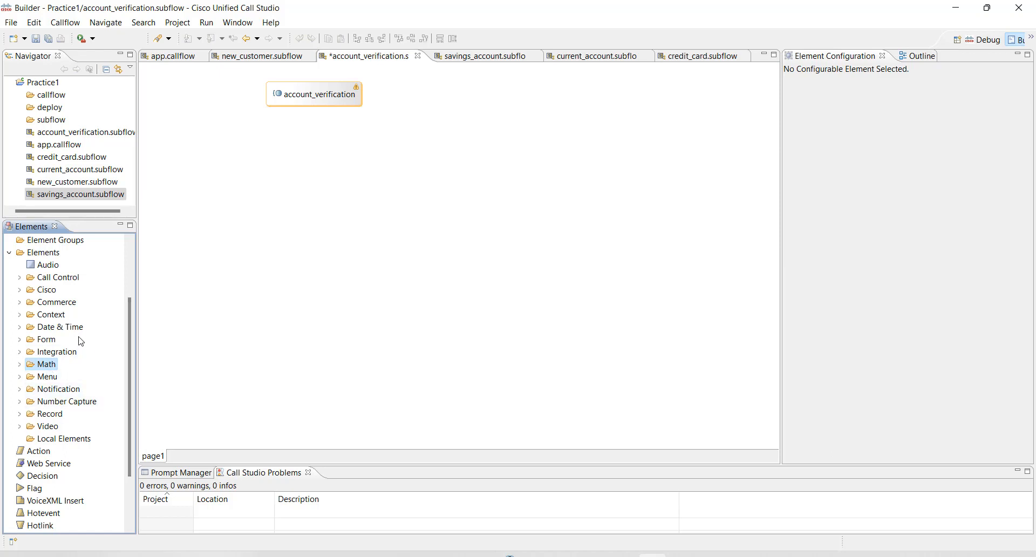
- Add a Number voice element from Number Capture below the subflow start element and name it Account Number DM
{"action": "scroll", "coordinate": [76, 342], "scroll_direction": "down", "scroll_amount": 1}
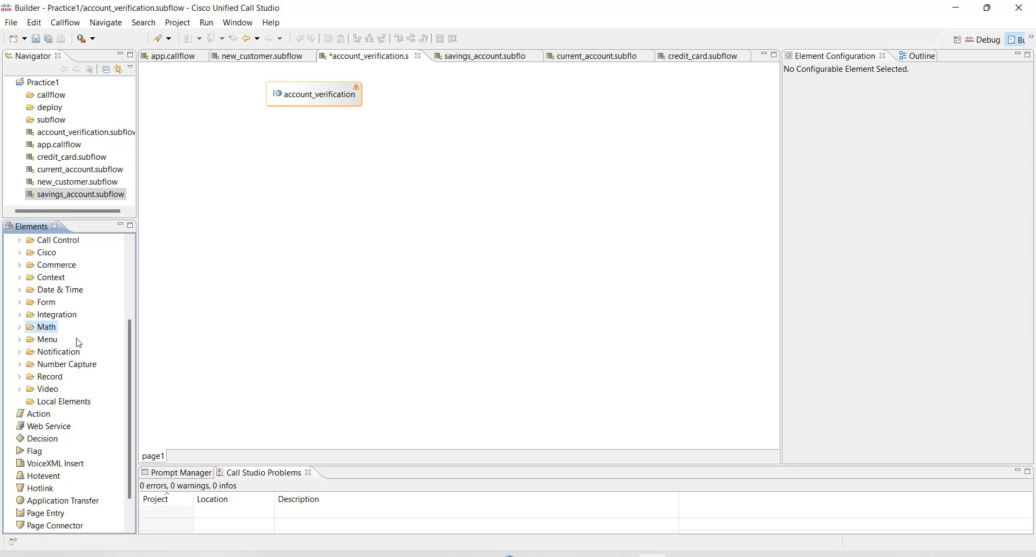
{"action": "left_click", "coordinate": [19, 364]}
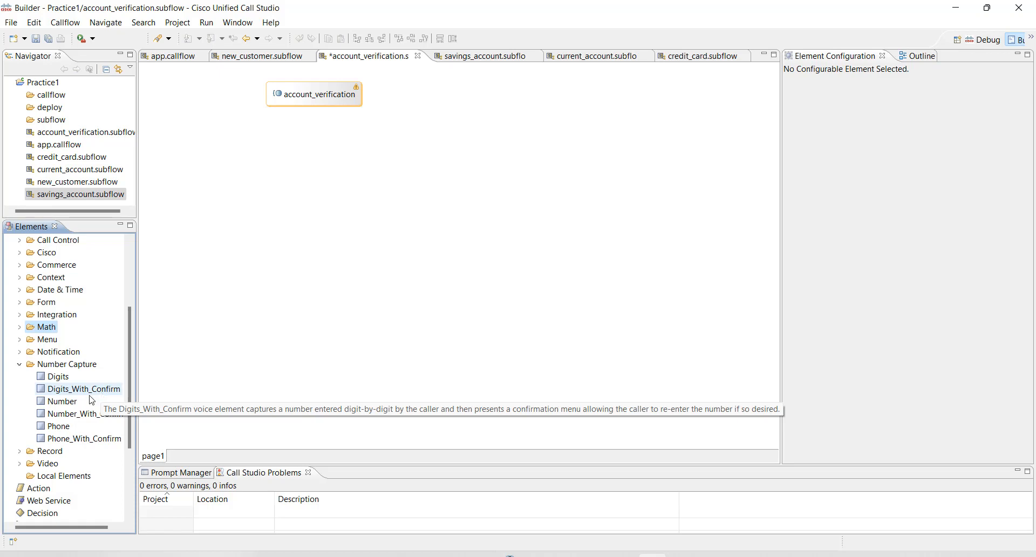
{"action": "left_click", "coordinate": [75, 415]}
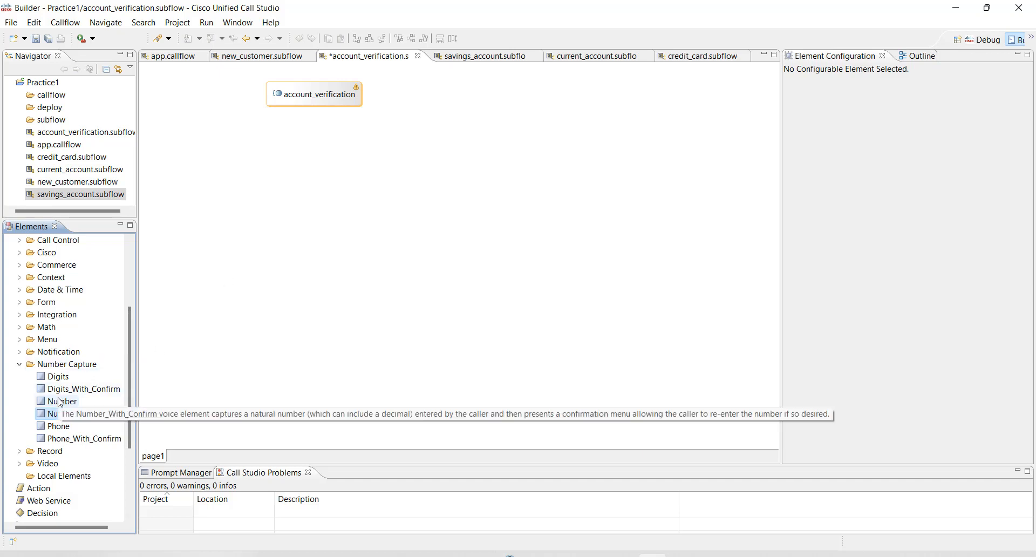
{"action": "left_click_drag", "start_coordinate": [60, 401], "coordinate": [286, 150]}
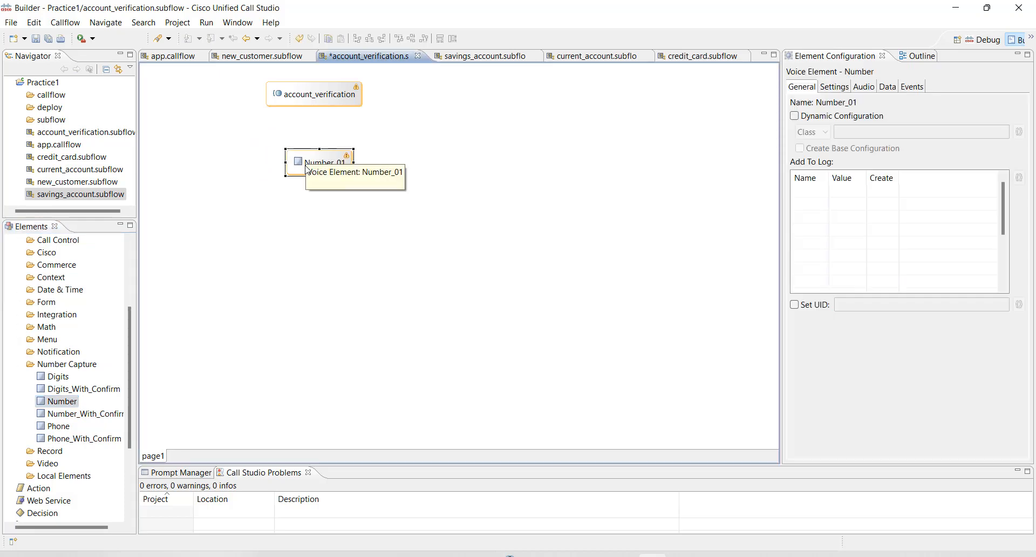
{"action": "left_click", "coordinate": [306, 169]}
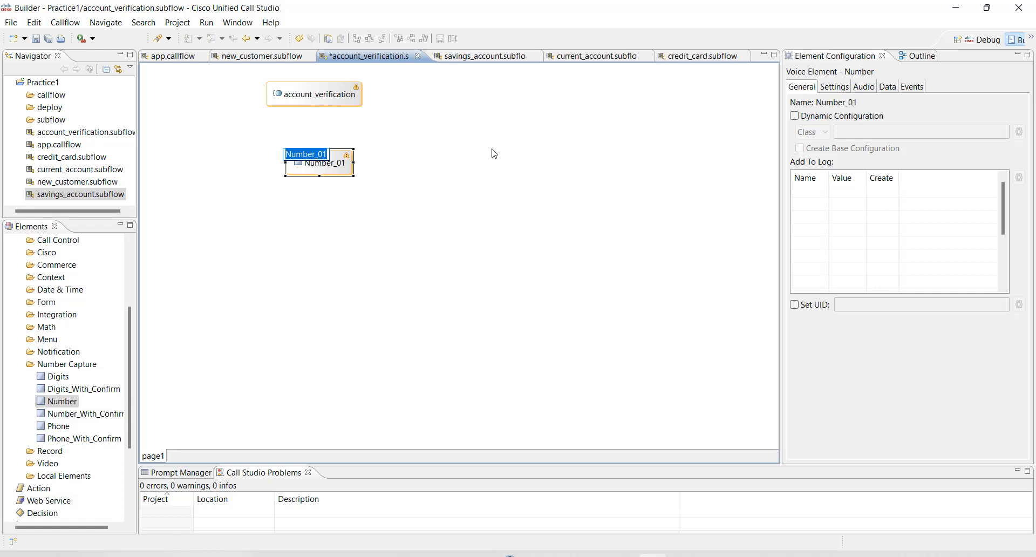
{"action": "type", "text": "Account"}
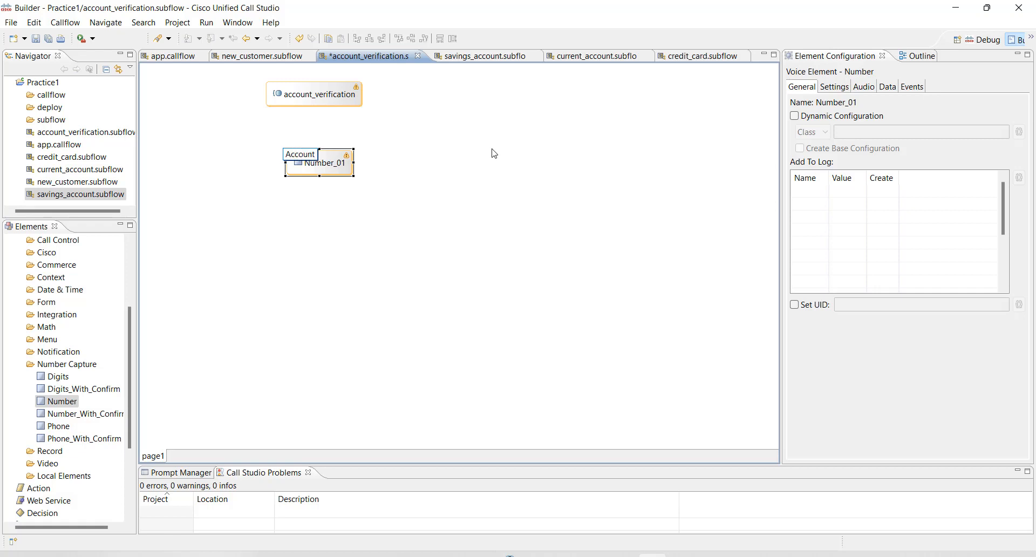
{"action": "type", "text": " Number DM"}
{"action": "key", "text": "Return"}
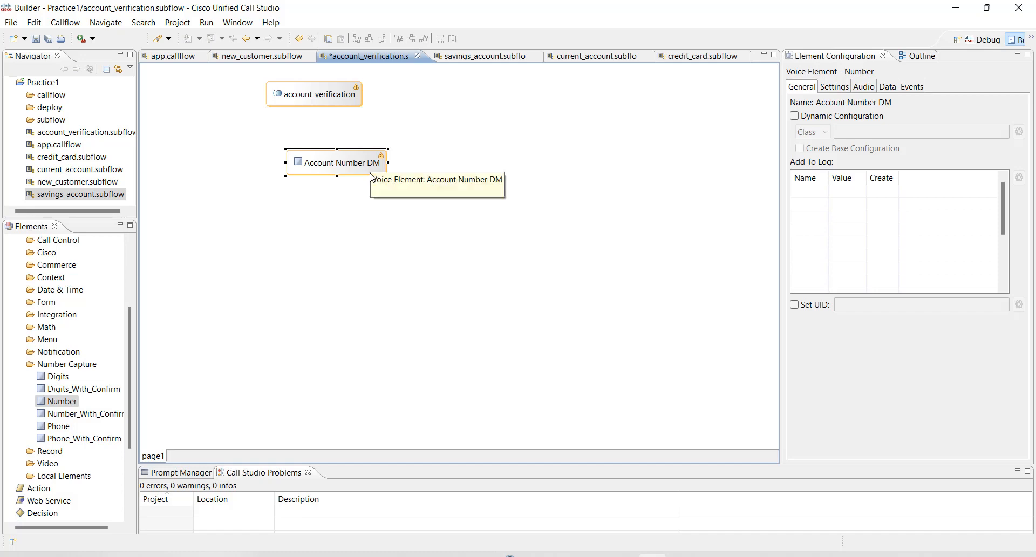
- Connect the start element's next exit state to the Account Number DM element
{"action": "right_click", "coordinate": [339, 101]}
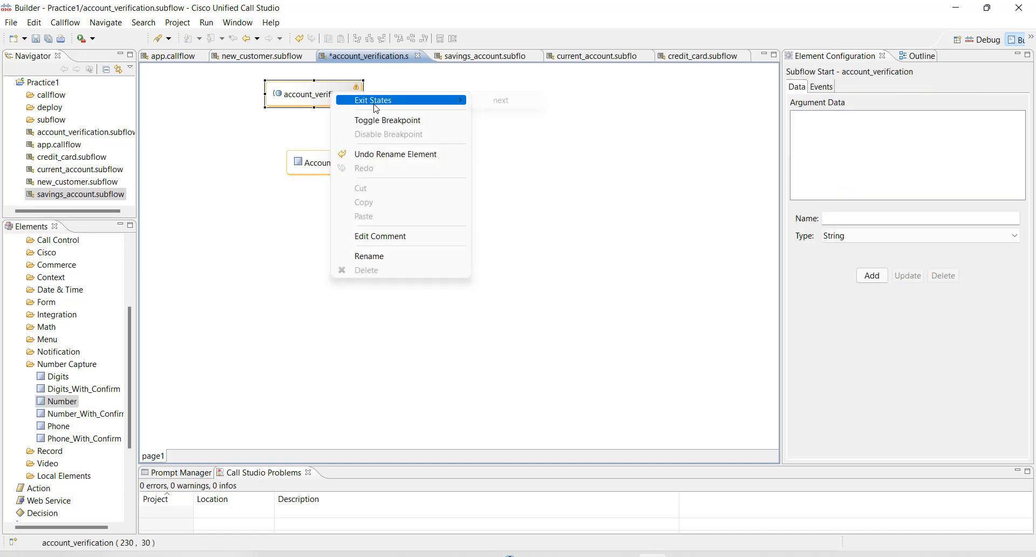
{"action": "mouse_move", "coordinate": [372, 98]}
{"action": "left_click", "coordinate": [504, 100]}
{"action": "left_click", "coordinate": [345, 172]}
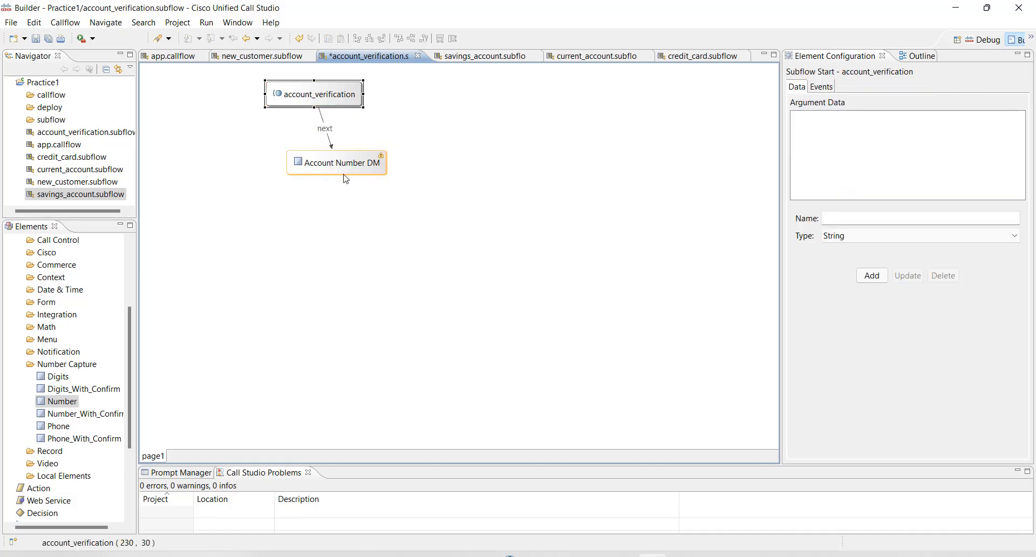
- Rename the audio item in Account Number DM's Number Initial audio group as initial
{"action": "left_click", "coordinate": [330, 157]}
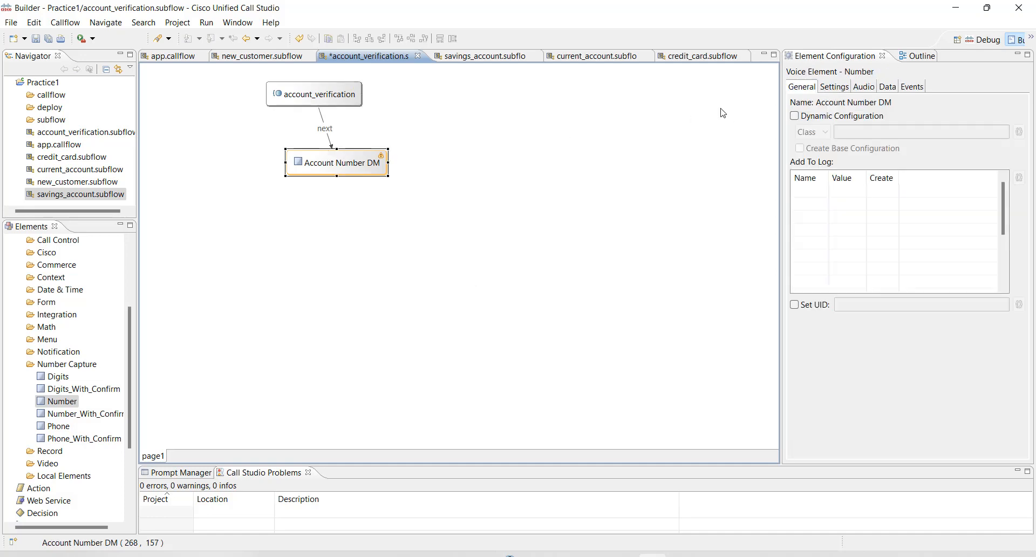
{"action": "left_click", "coordinate": [874, 92]}
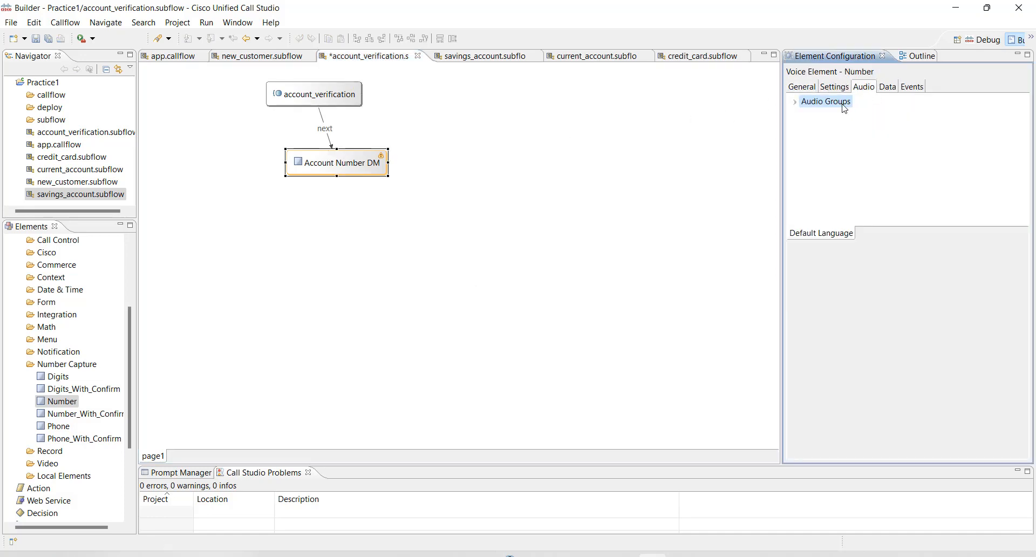
{"action": "left_click", "coordinate": [794, 102]}
{"action": "left_click", "coordinate": [805, 113]}
{"action": "left_click", "coordinate": [831, 128]}
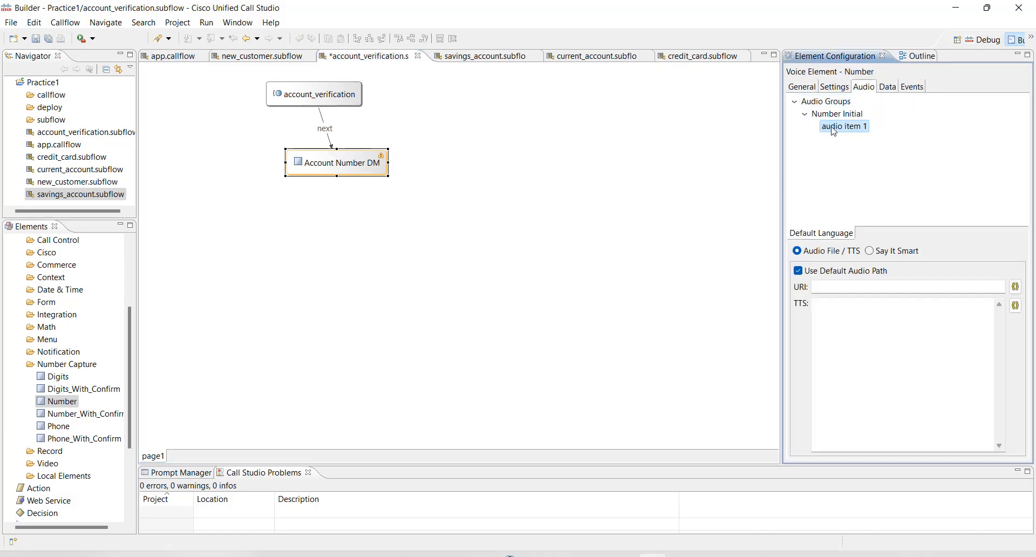
{"action": "left_click", "coordinate": [834, 129]}
{"action": "type", "text": "initis"}
{"action": "key", "text": "BackSpace"}
{"action": "type", "text": "al"}
{"action": "key", "text": "Return"}
- Disable the default audio path, set the TTS prompt to "Please enter your 5 digit account number" and save the subflow
{"action": "left_click", "coordinate": [799, 270]}
{"action": "left_click", "coordinate": [820, 303]}
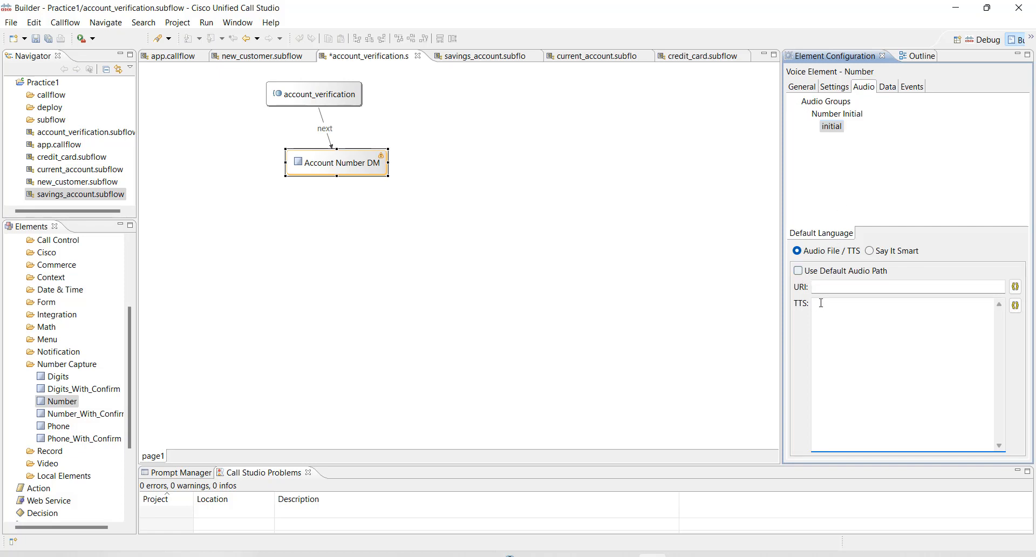
{"action": "type", "text": "Please enter your 5 digit account nu"}
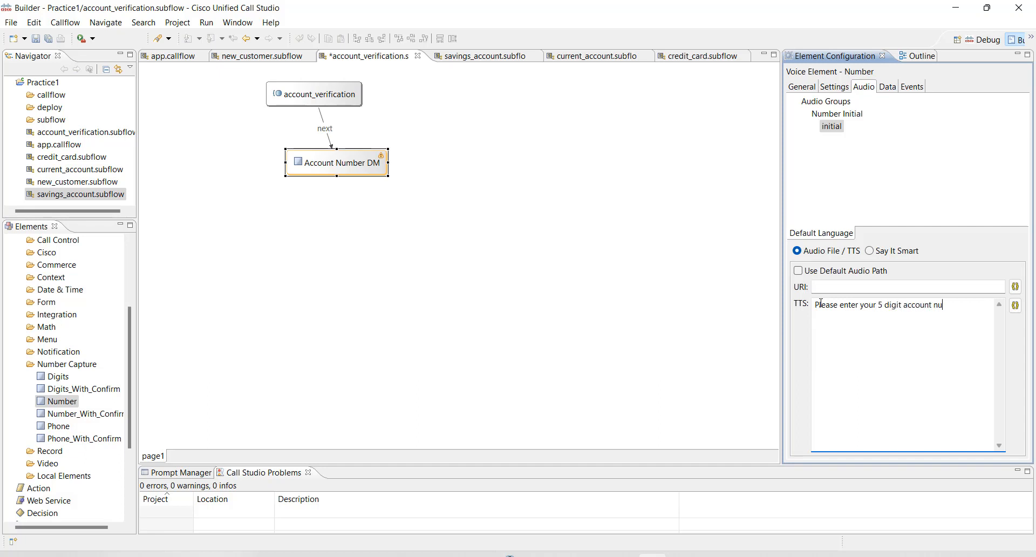
{"action": "type", "text": "mber"}
{"action": "key", "text": "ctrl+s"}
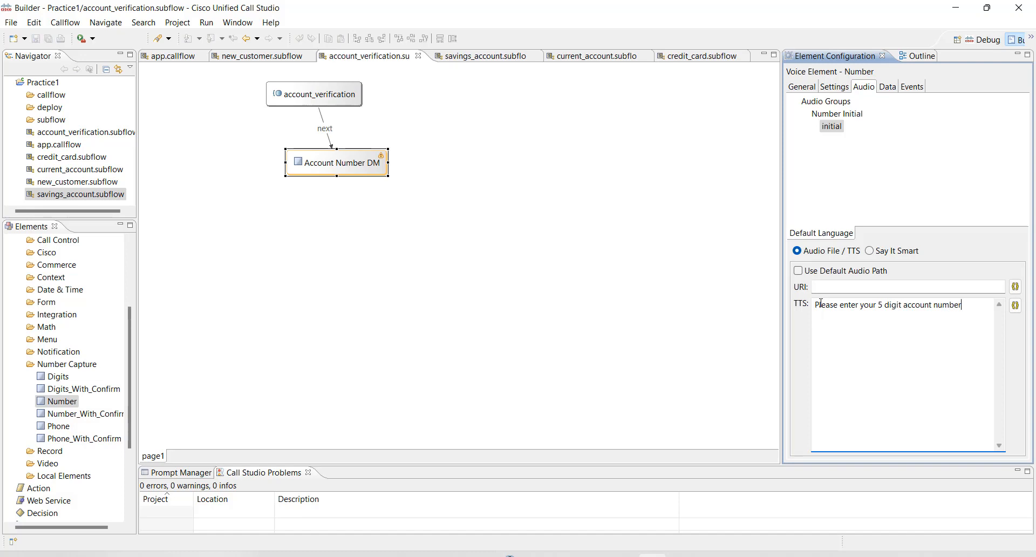
- Review the Account Number DM element's settings and the class source option of its dynamic configuration, leaving dynamic configuration off
{"action": "left_click", "coordinate": [802, 87]}
{"action": "left_click", "coordinate": [831, 89]}
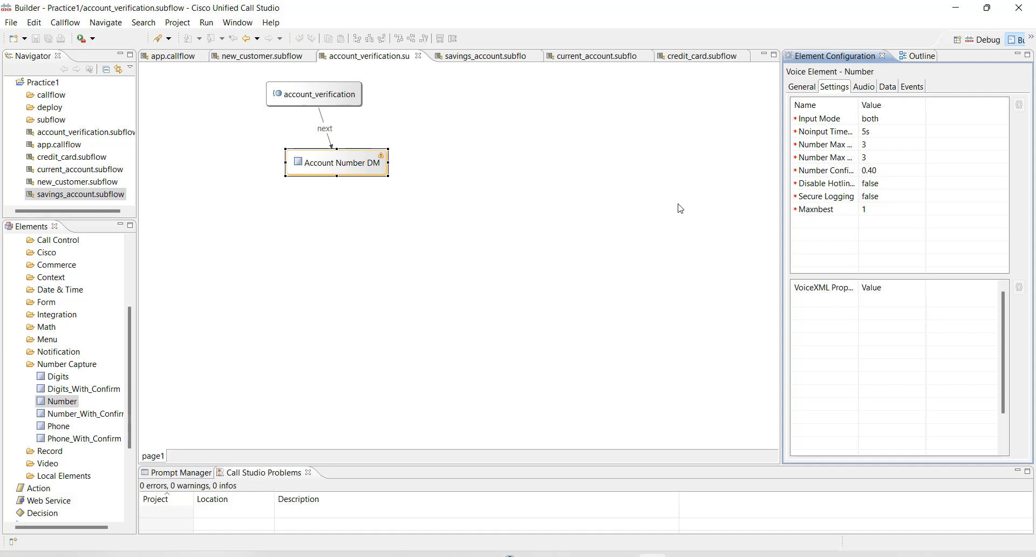
{"action": "left_click", "coordinate": [802, 88]}
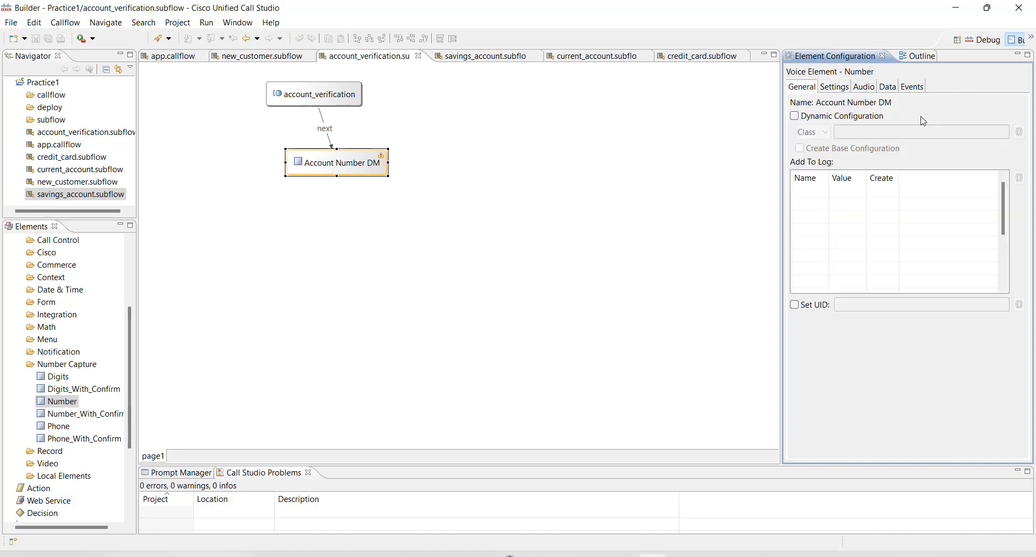
{"action": "left_click", "coordinate": [819, 120]}
{"action": "left_click", "coordinate": [864, 132]}
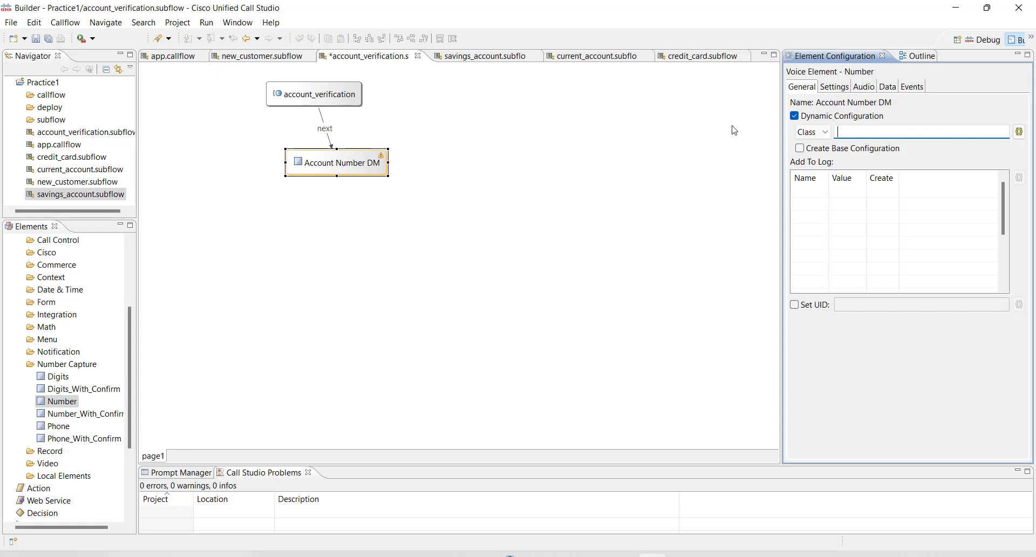
{"action": "left_click", "coordinate": [795, 117]}
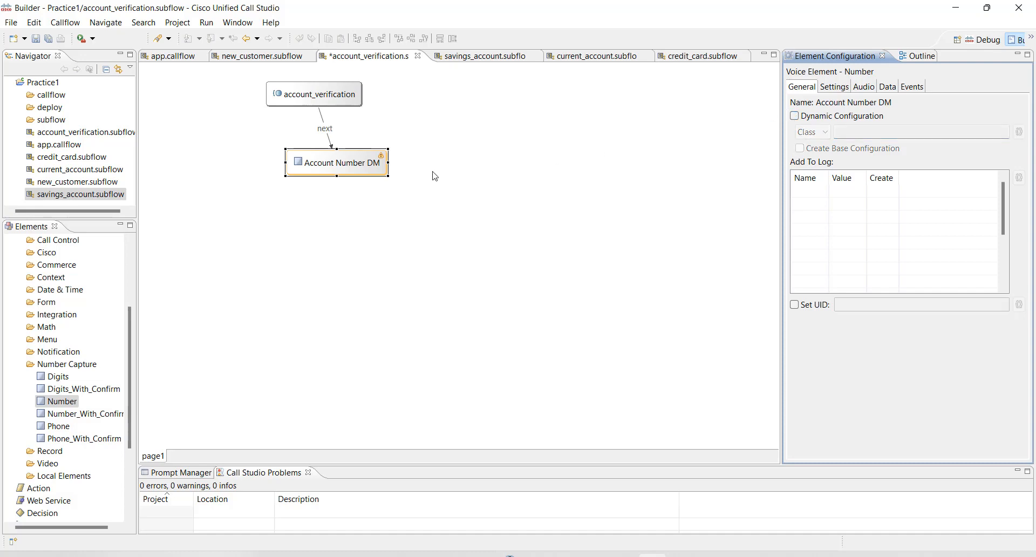
- Move Account Number DM closer beneath the start element and add a Decision element named Account Numer DS below it
{"action": "left_click", "coordinate": [399, 166]}
{"action": "left_click_drag", "start_coordinate": [330, 167], "coordinate": [308, 170]}
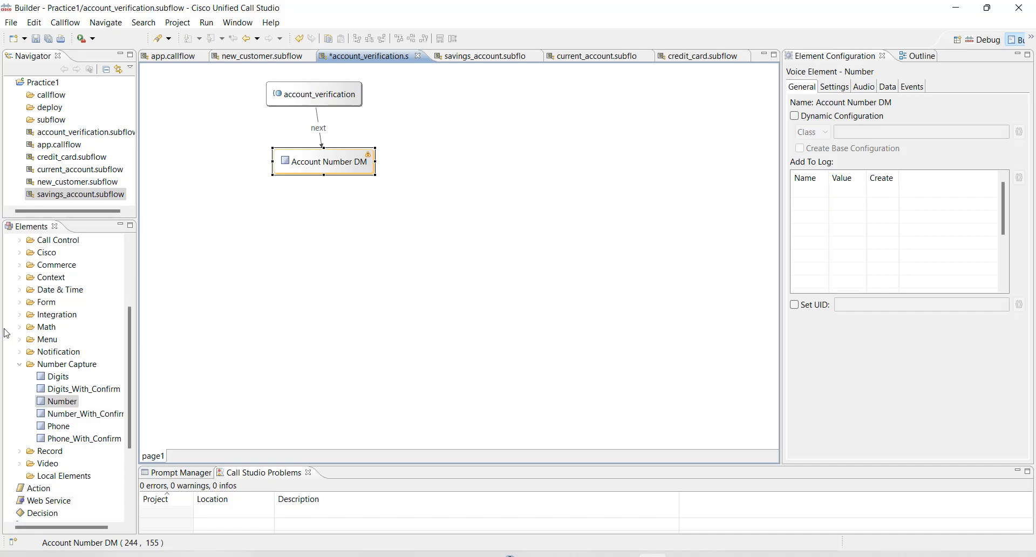
{"action": "scroll", "coordinate": [108, 370], "scroll_direction": "down", "scroll_amount": 2}
{"action": "scroll", "coordinate": [108, 369], "scroll_direction": "down", "scroll_amount": 2}
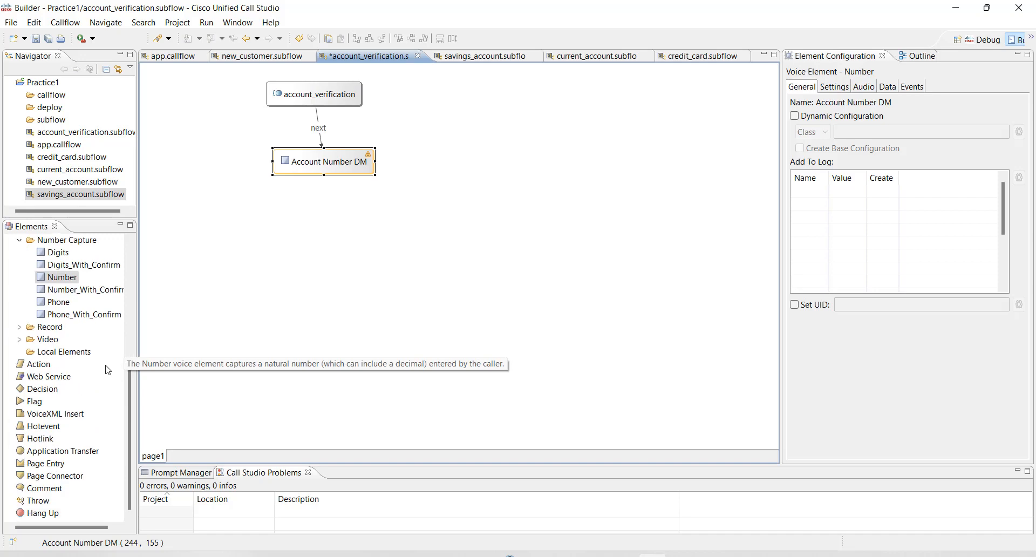
{"action": "left_click_drag", "start_coordinate": [54, 386], "coordinate": [339, 240]}
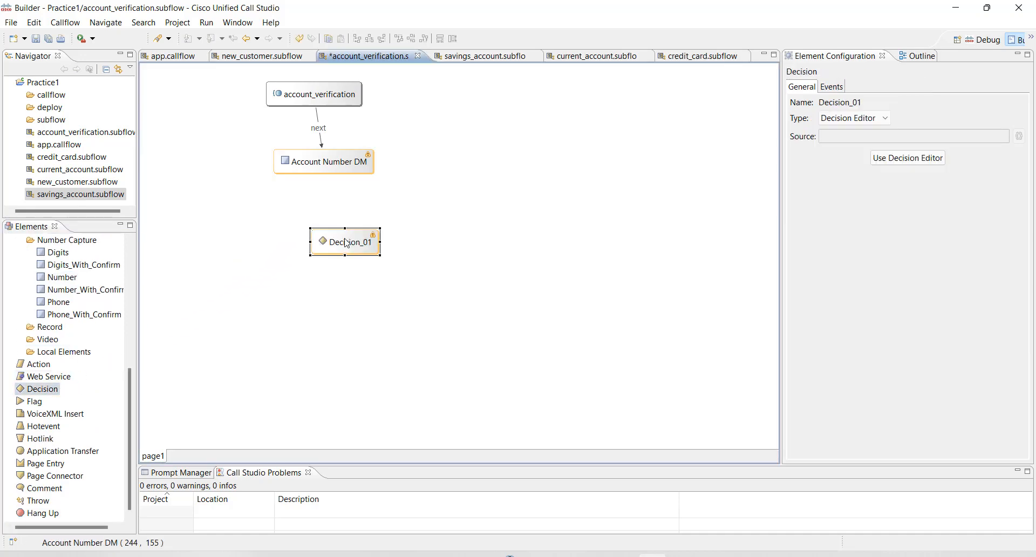
{"action": "left_click", "coordinate": [345, 241]}
{"action": "type", "text": "Account"}
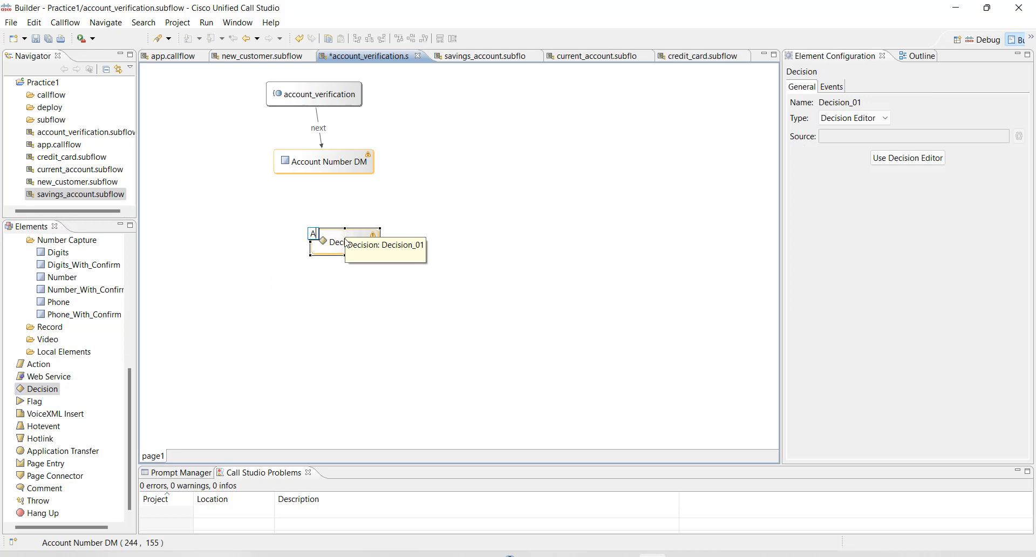
{"action": "type", "text": "N"}
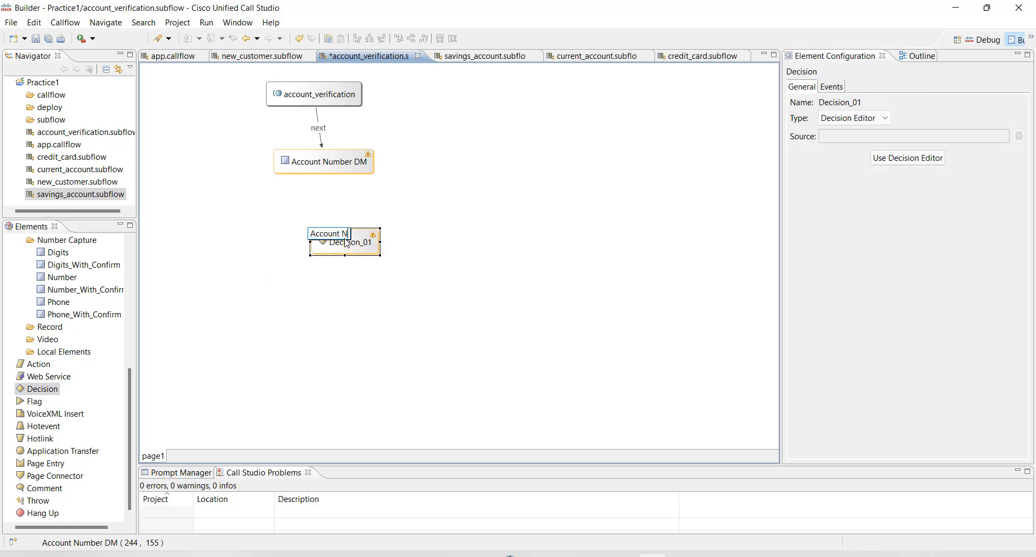
{"action": "type", "text": "umer DS"}
{"action": "key", "text": "Return"}
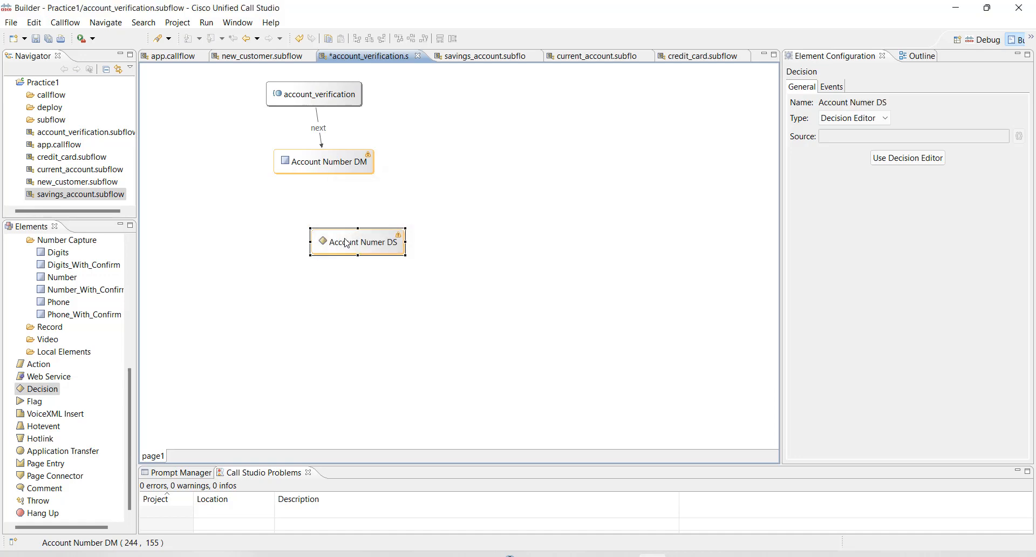
- Connect Account Number DM's done exit state to the Account Numer DS decision and check the remaining exit states
{"action": "right_click", "coordinate": [339, 167]}
{"action": "left_click", "coordinate": [497, 176]}
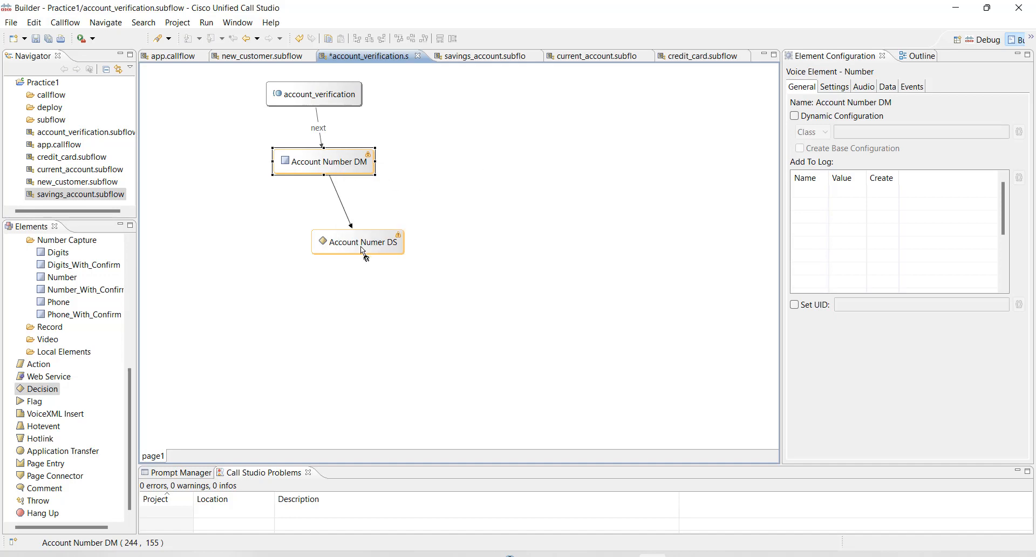
{"action": "left_click", "coordinate": [363, 243]}
{"action": "right_click", "coordinate": [350, 163]}
{"action": "mouse_move", "coordinate": [405, 169]}
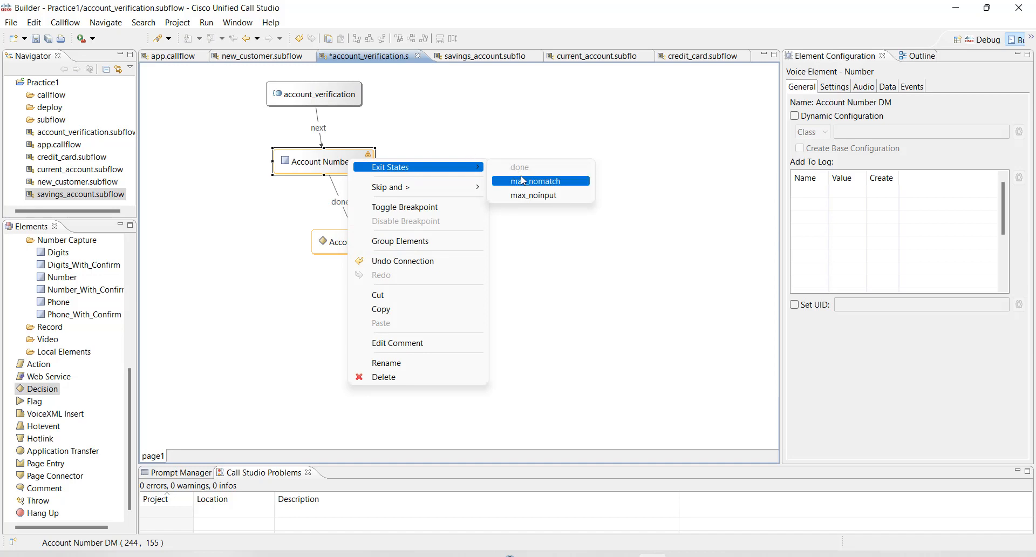
{"action": "left_click", "coordinate": [562, 112]}
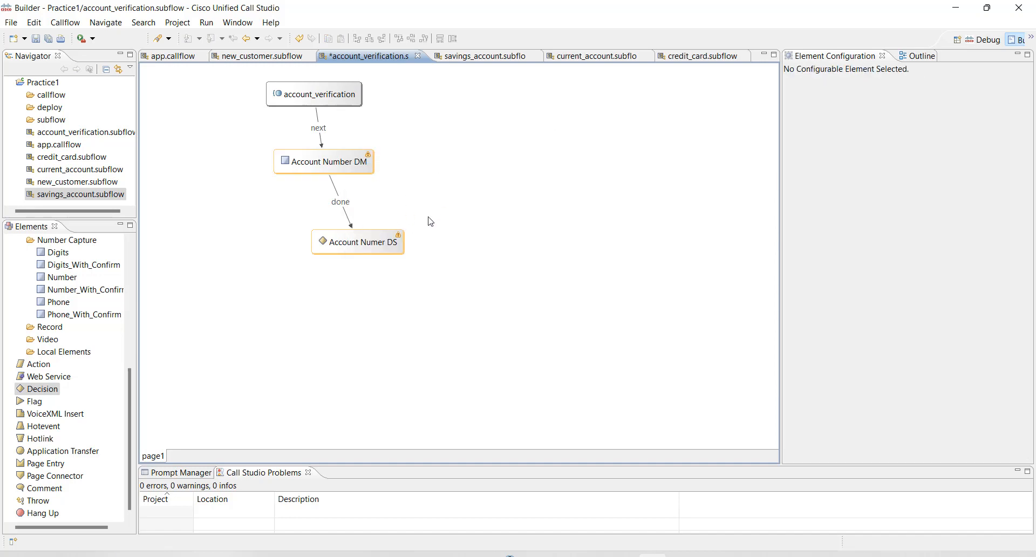
- Align the centers of the start element, Account Number DM and Account Numer DS in one vertical line and save the subflow
{"action": "left_click", "coordinate": [342, 99]}
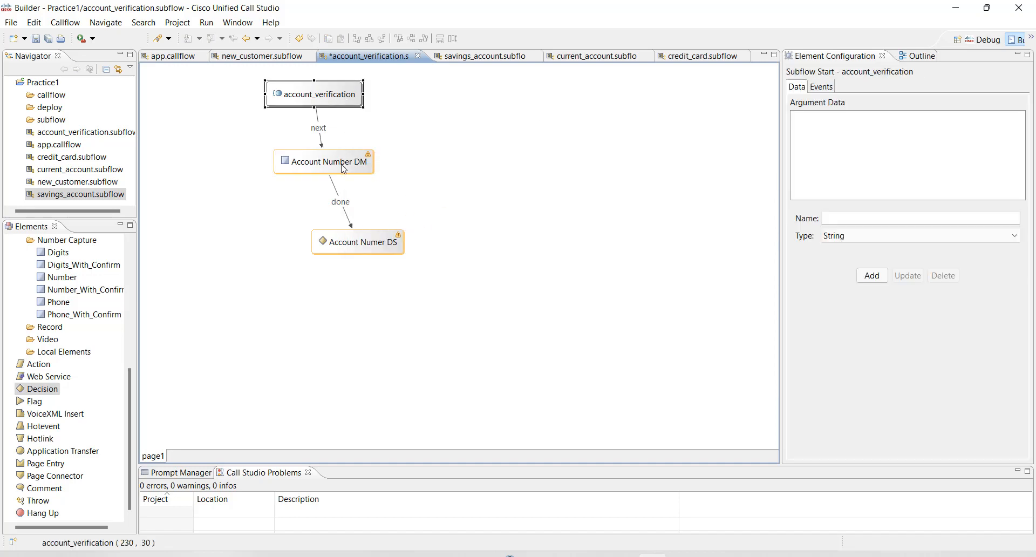
{"action": "left_click", "coordinate": [341, 164], "text": "ctrl"}
{"action": "left_click", "coordinate": [360, 243], "text": "ctrl"}
{"action": "left_click", "coordinate": [370, 39]}
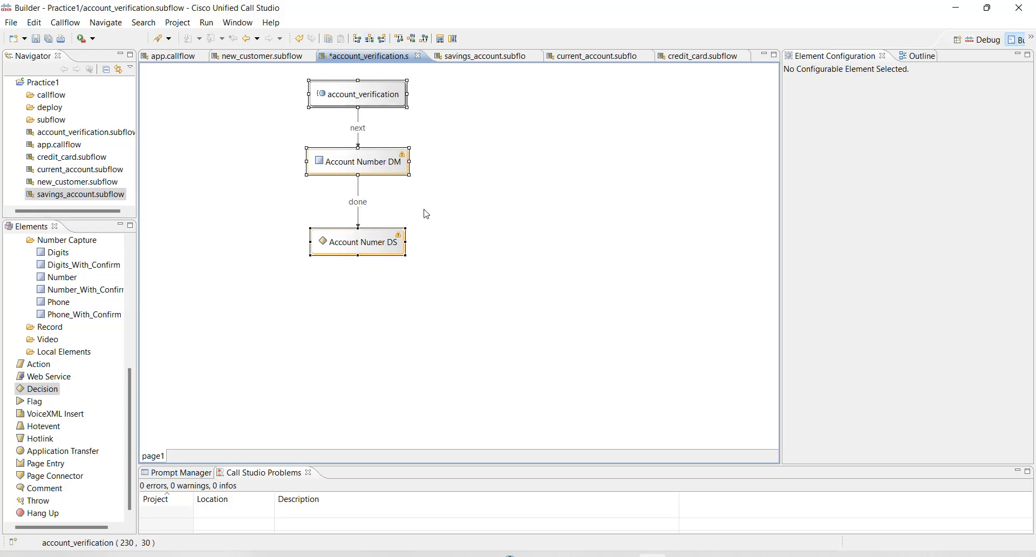
{"action": "left_click", "coordinate": [443, 211]}
{"action": "key", "text": "ctrl+s"}
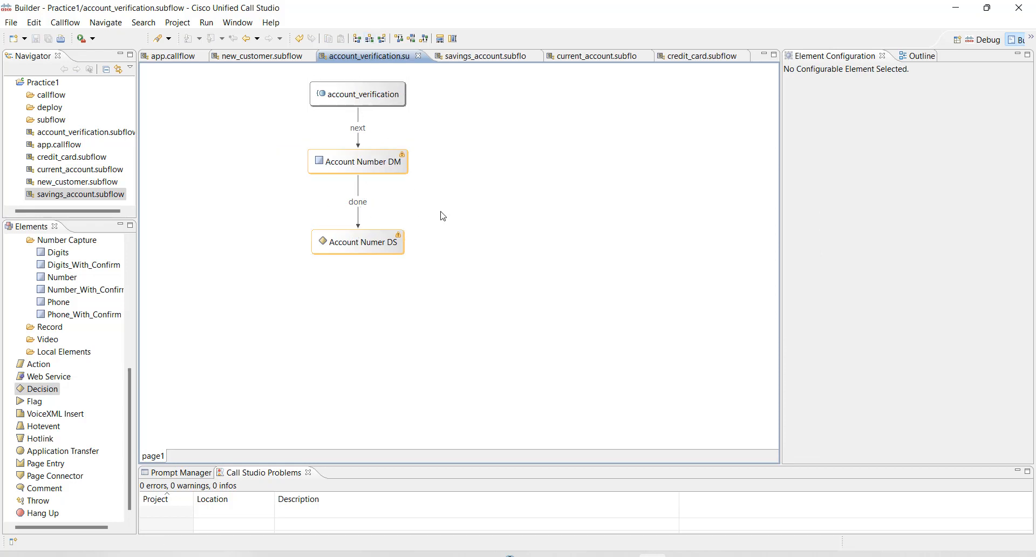
- Set the type of the Account Numer DS decision element to XML
{"action": "left_click", "coordinate": [360, 169]}
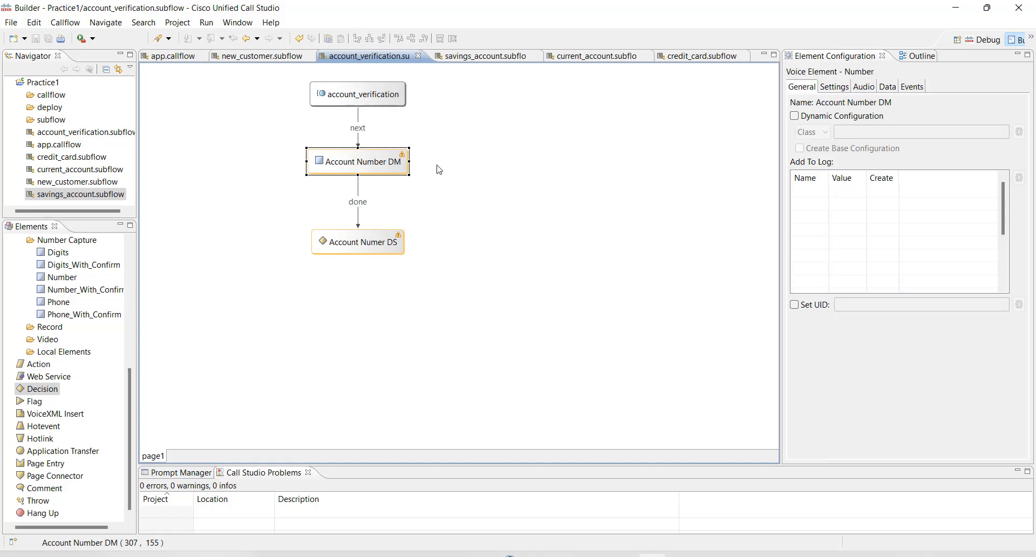
{"action": "left_click", "coordinate": [356, 251]}
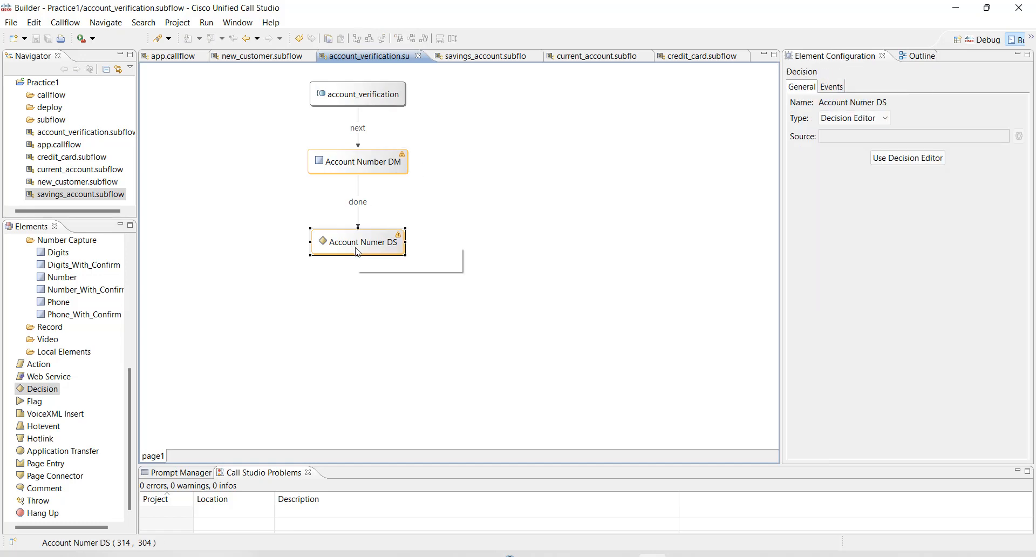
{"action": "left_click", "coordinate": [886, 119]}
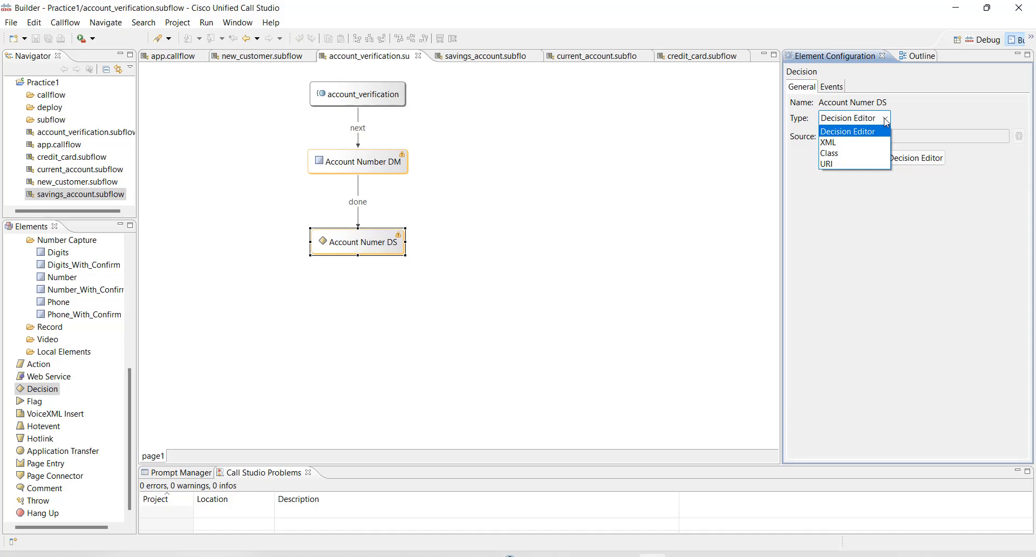
{"action": "left_click", "coordinate": [858, 142]}
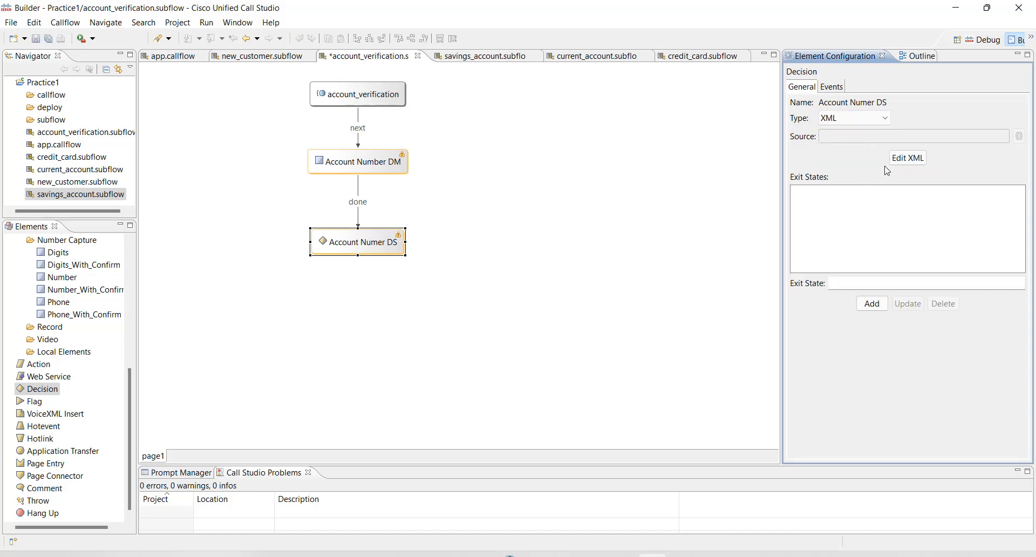
- Examine the default decision XML of Account Numer DS and try the Class and URI decision types
{"action": "left_click", "coordinate": [908, 158]}
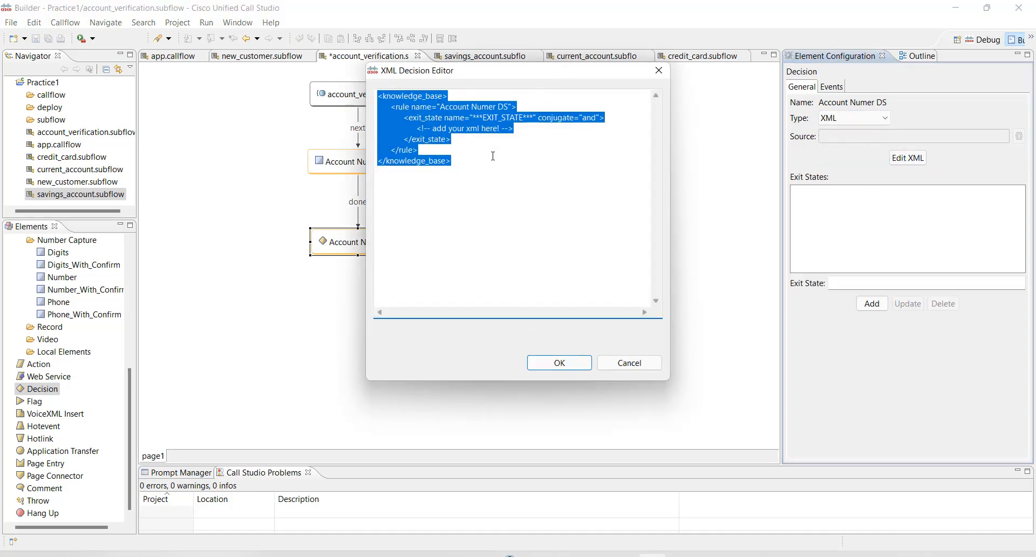
{"action": "left_click", "coordinate": [629, 363]}
{"action": "left_click", "coordinate": [877, 119]}
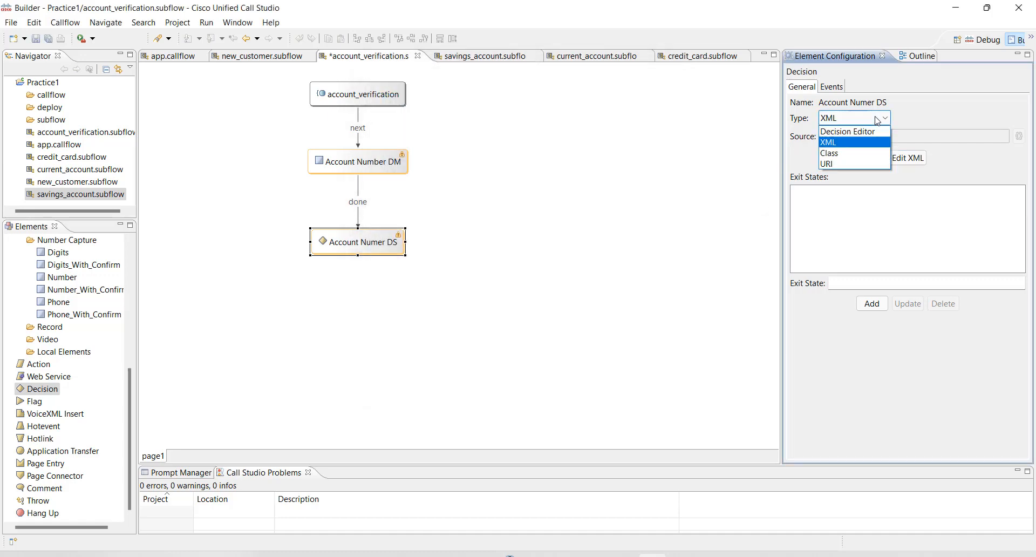
{"action": "left_click", "coordinate": [829, 153]}
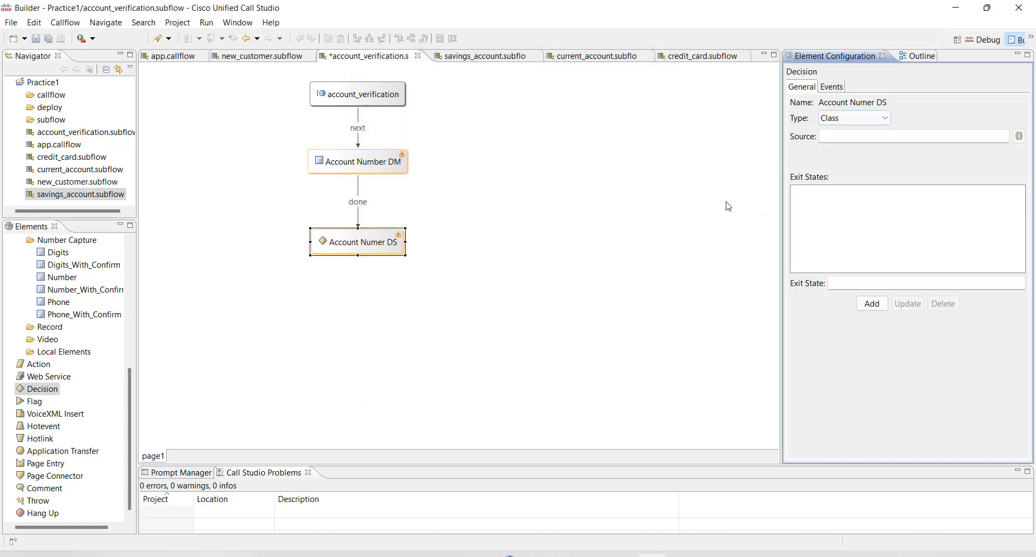
{"action": "left_click", "coordinate": [834, 136]}
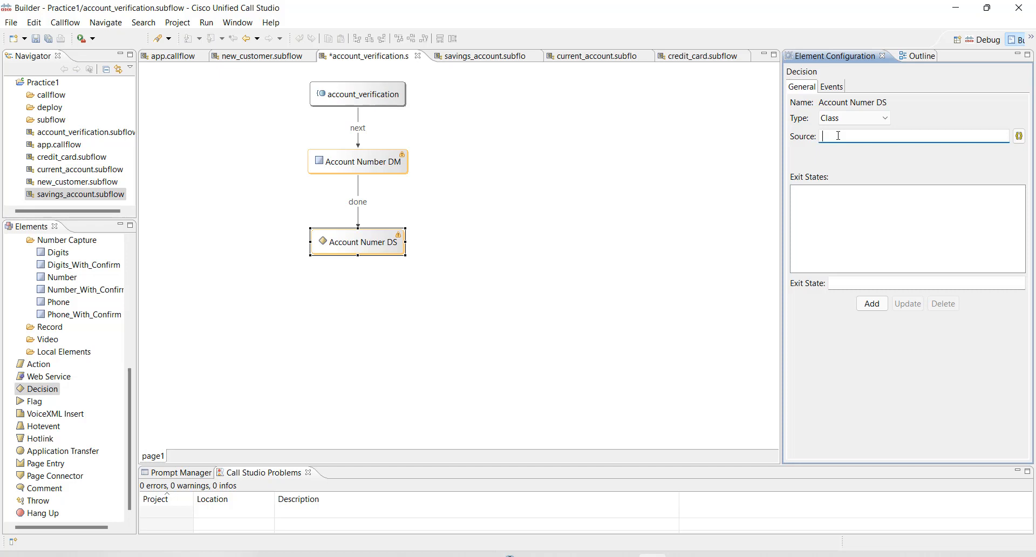
{"action": "left_click", "coordinate": [858, 118]}
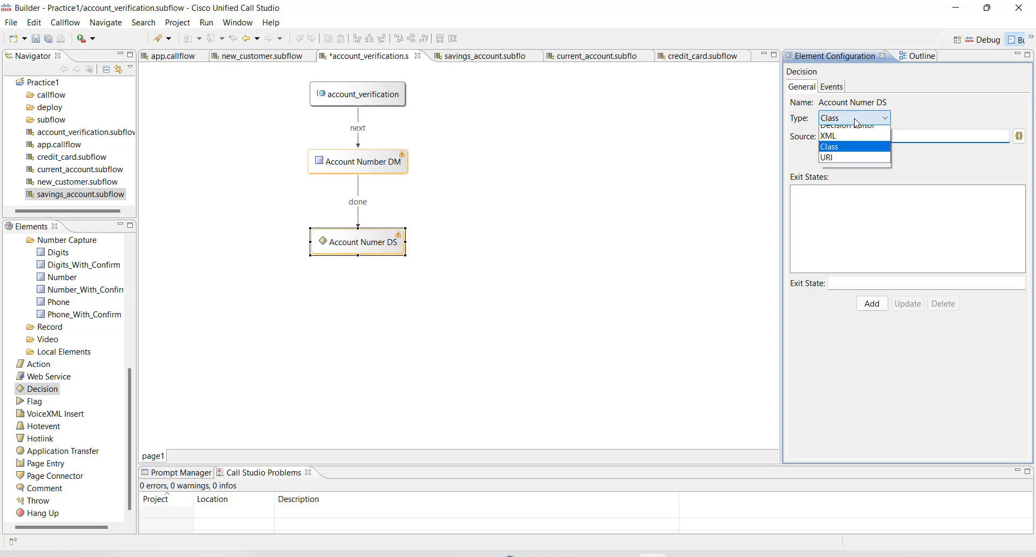
{"action": "left_click", "coordinate": [849, 163]}
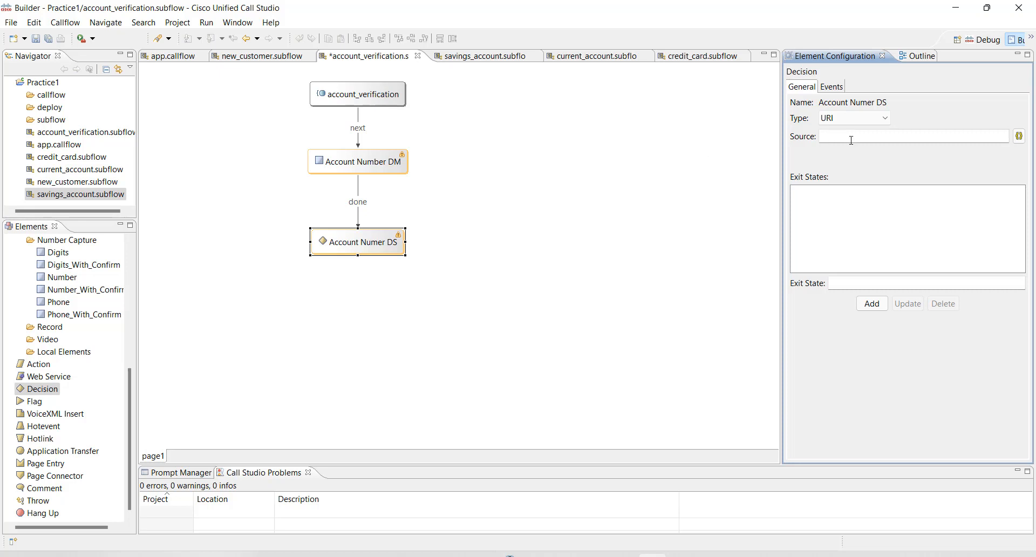
- Set the type of Account Numer DS to Decision Editor and enter fail as the otherwise exit state in its editor
{"action": "left_click", "coordinate": [870, 118]}
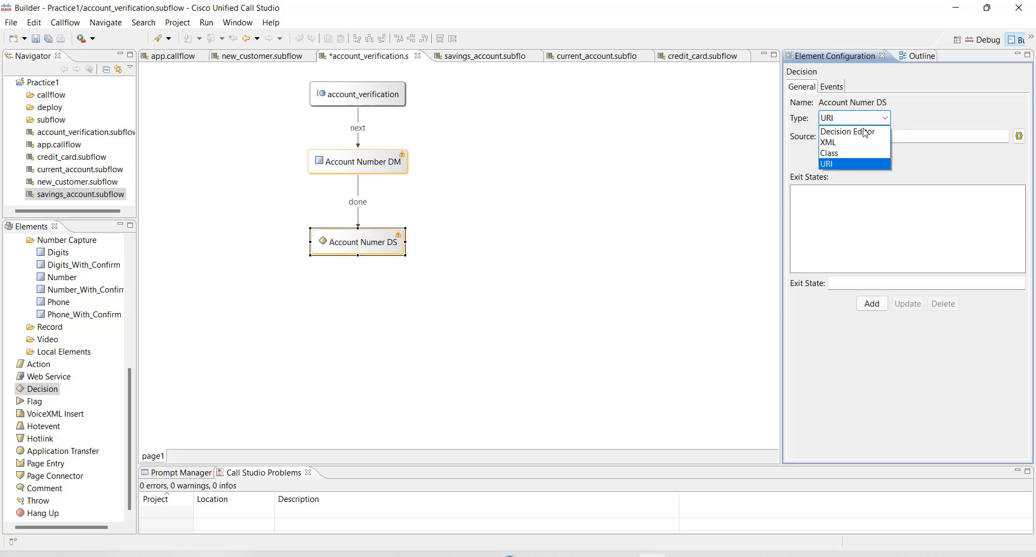
{"action": "left_click", "coordinate": [865, 133]}
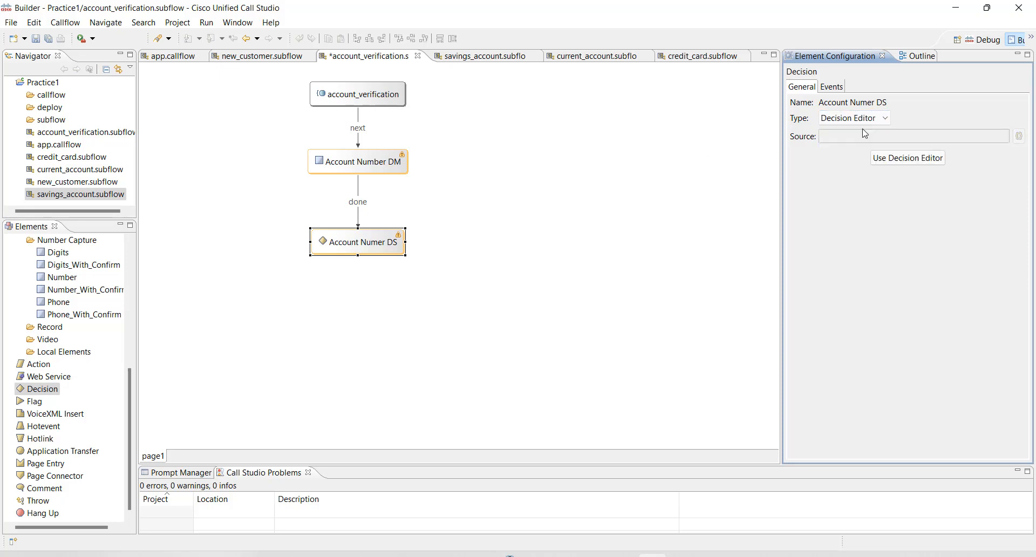
{"action": "left_click", "coordinate": [877, 158]}
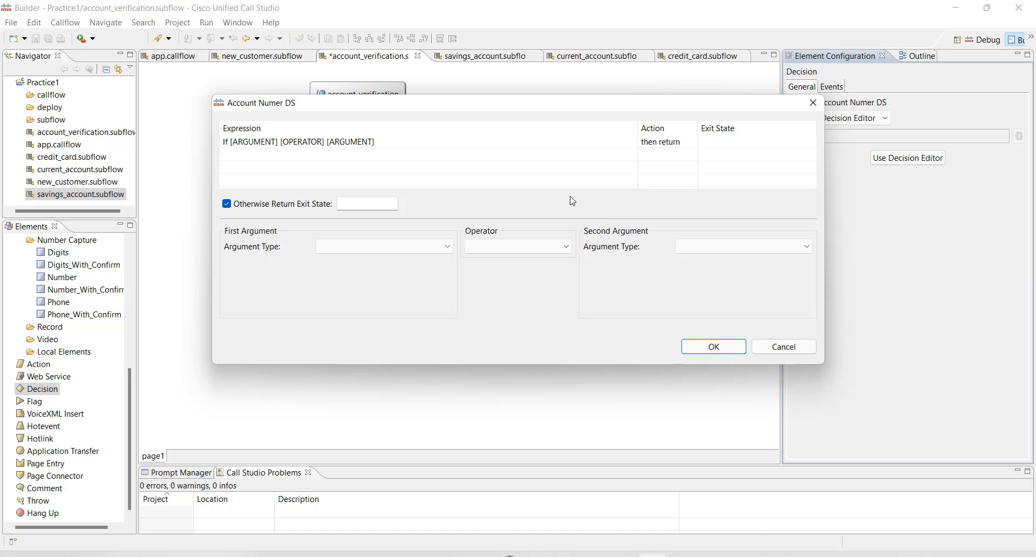
{"action": "left_click", "coordinate": [350, 201]}
{"action": "type", "text": "fail"}
- Define the expression's first argument as Element Data from the element Account Number DM with the variable value
{"action": "left_click", "coordinate": [287, 142]}
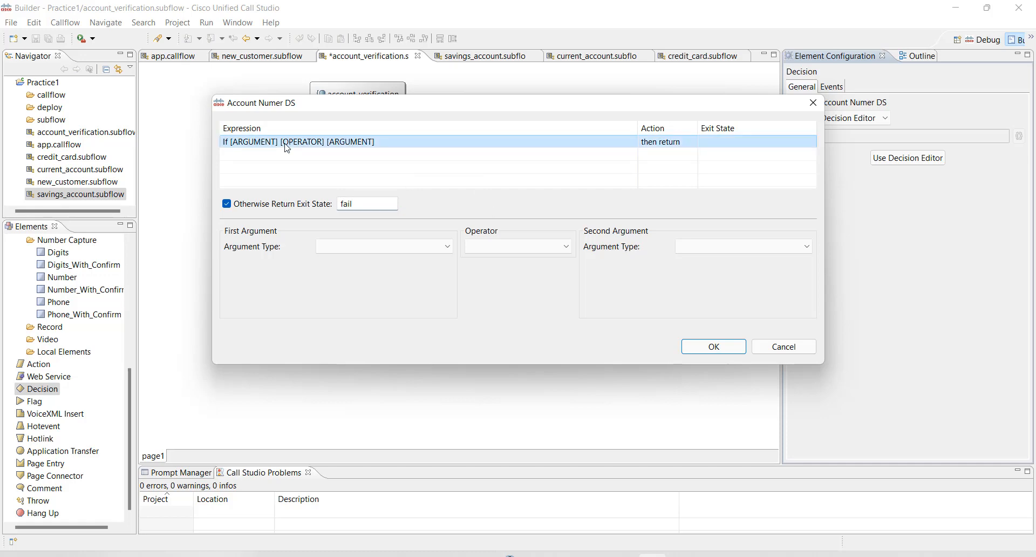
{"action": "left_click", "coordinate": [360, 257]}
{"action": "left_click", "coordinate": [369, 262]}
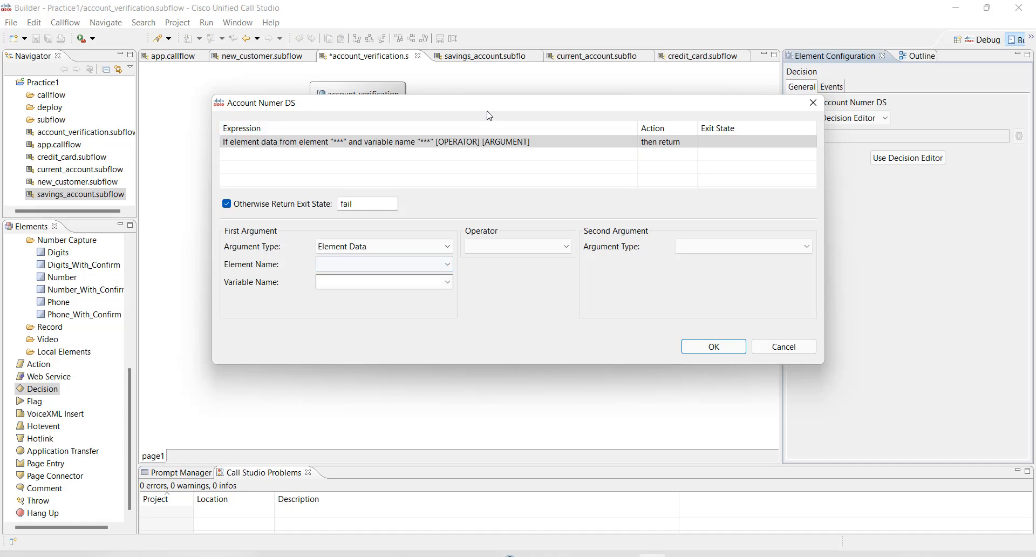
{"action": "left_click_drag", "start_coordinate": [486, 110], "coordinate": [488, 276]}
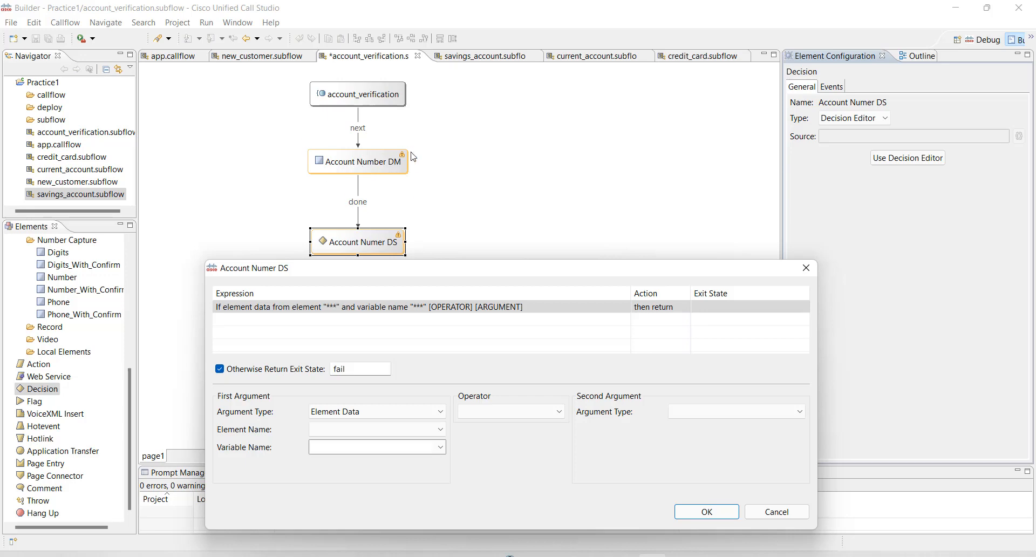
{"action": "left_click_drag", "start_coordinate": [393, 266], "coordinate": [414, 135]}
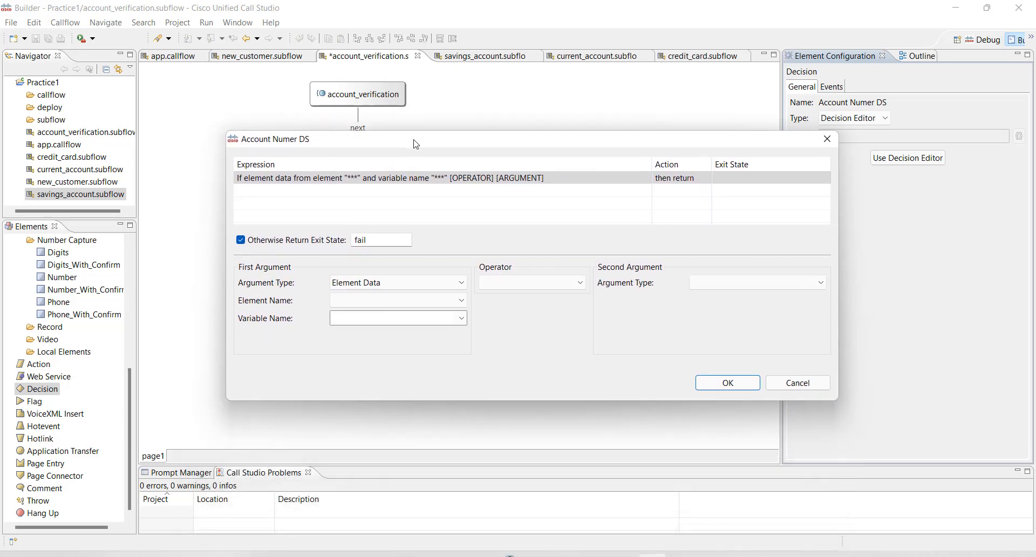
{"action": "left_click", "coordinate": [419, 302]}
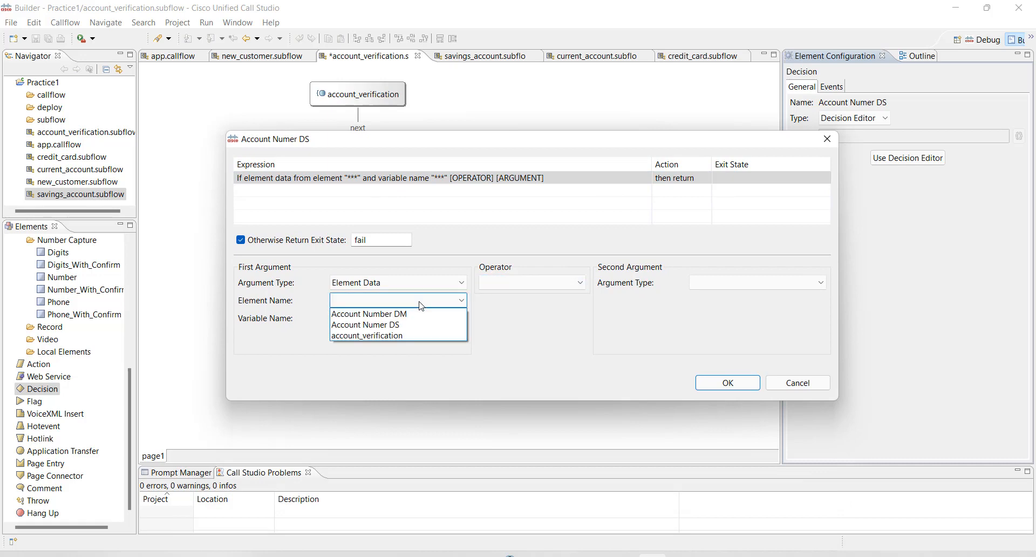
{"action": "left_click", "coordinate": [413, 314]}
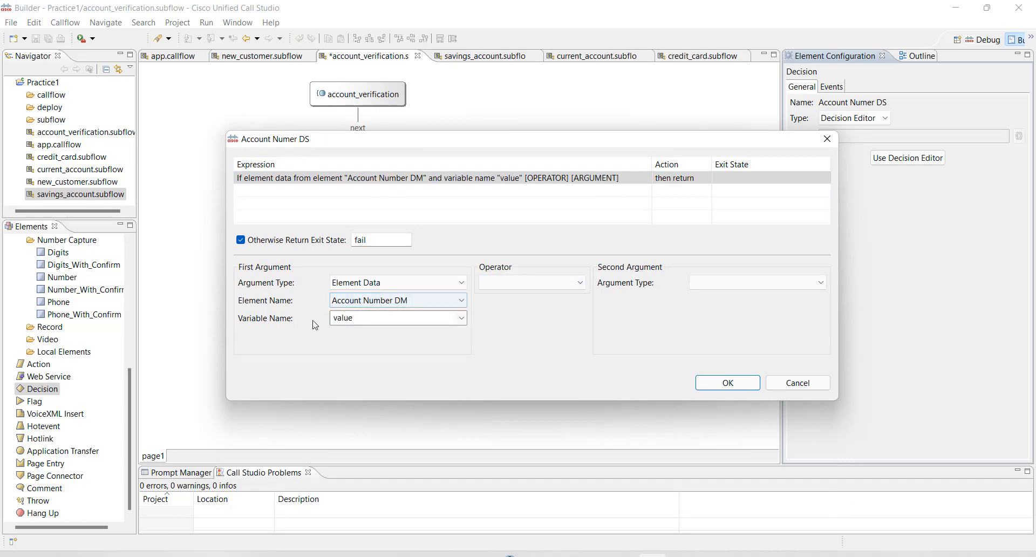
{"action": "left_click_drag", "start_coordinate": [333, 319], "coordinate": [448, 318]}
{"action": "left_click", "coordinate": [461, 318]}
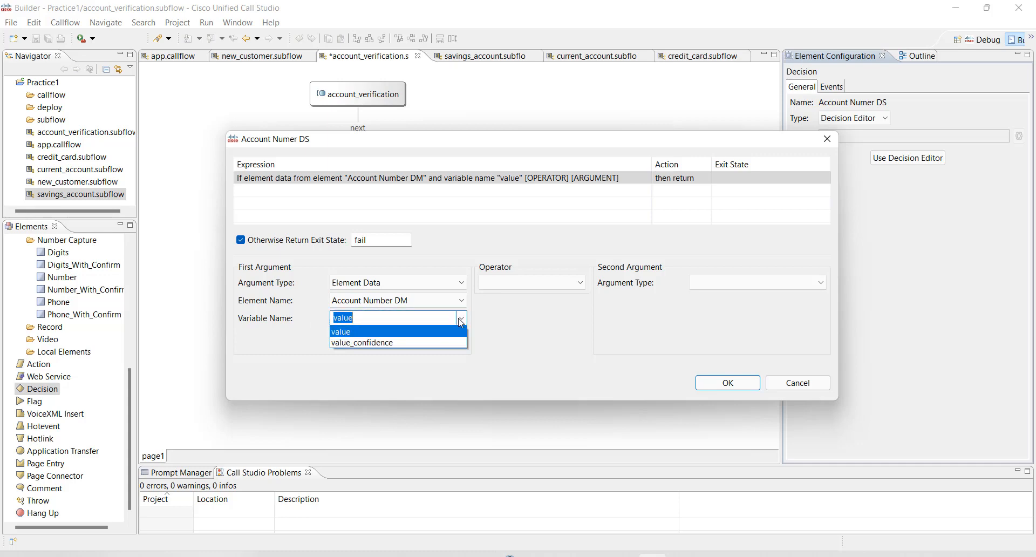
{"action": "left_click", "coordinate": [461, 318]}
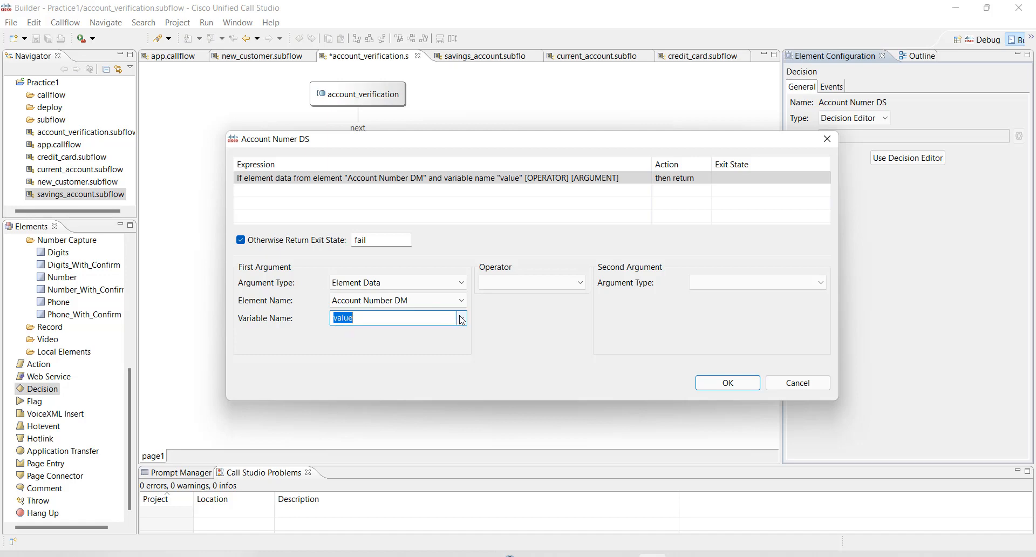
- Set the expression's operator to equals (numeric) and its second argument to a Constant Number holding the expected account number
{"action": "left_click", "coordinate": [580, 283]}
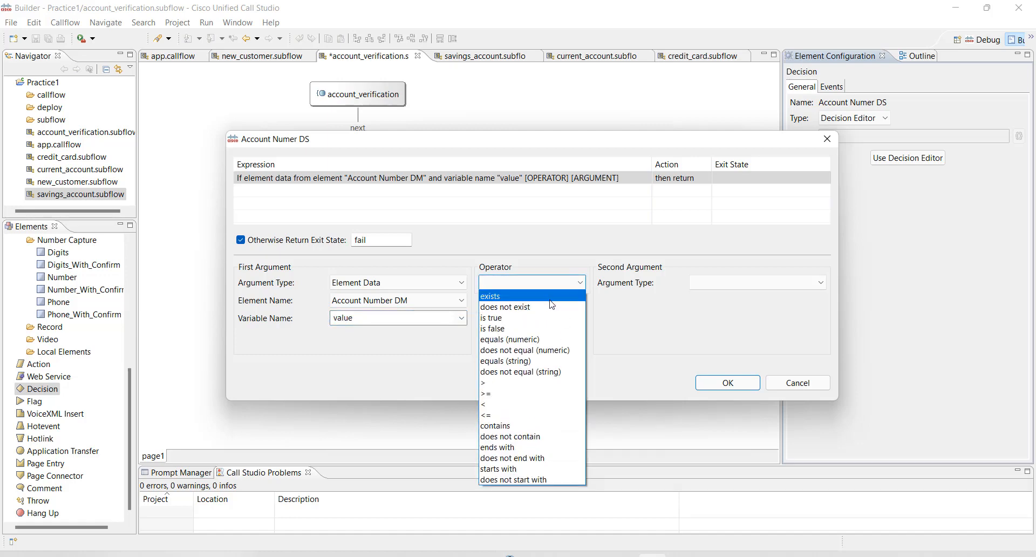
{"action": "left_click", "coordinate": [529, 340]}
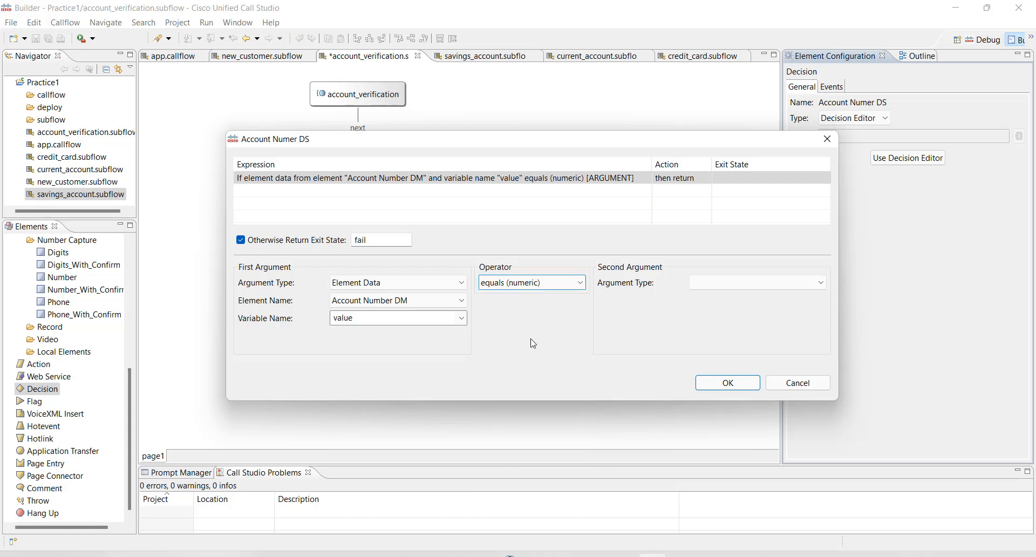
{"action": "left_click", "coordinate": [697, 287]}
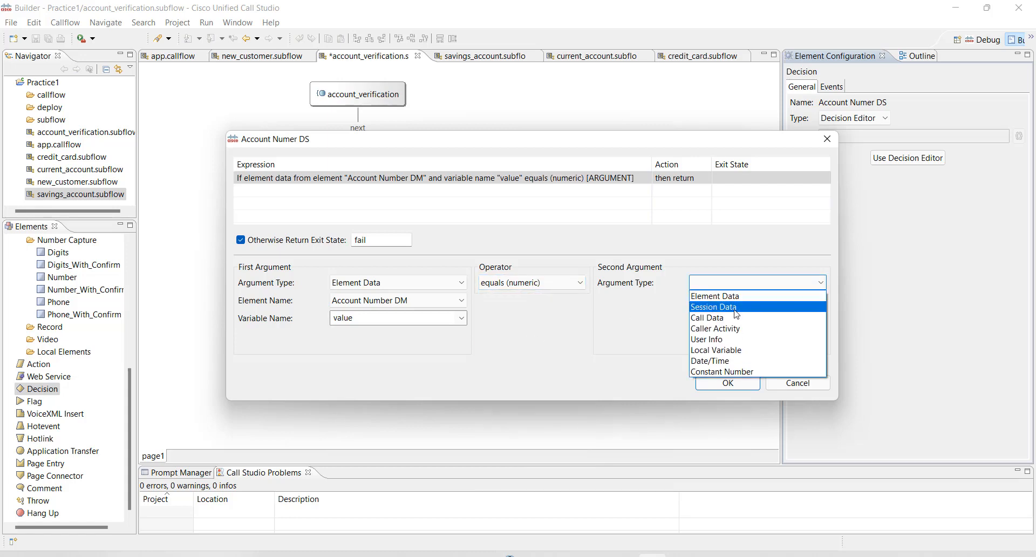
{"action": "left_click", "coordinate": [725, 372]}
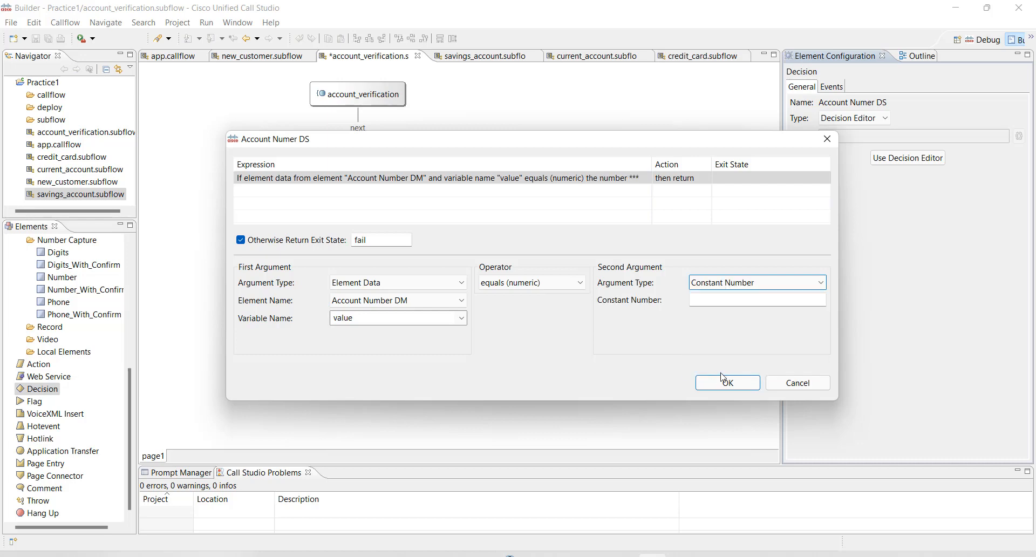
{"action": "left_click", "coordinate": [728, 303]}
{"action": "type", "text": "12345"}
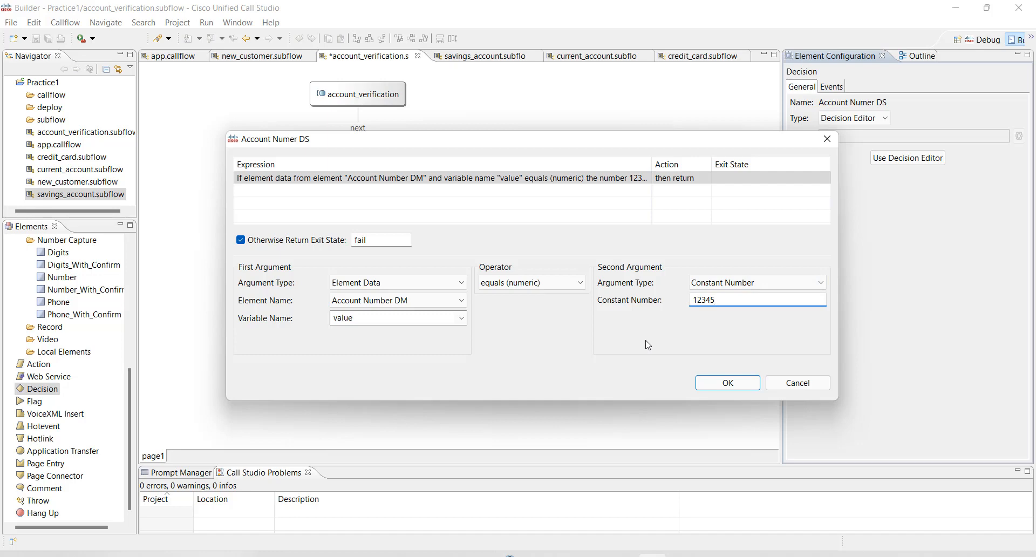
- Name the expression's exit state success, change the otherwise exit state to failure and apply the decision
{"action": "left_click", "coordinate": [734, 178]}
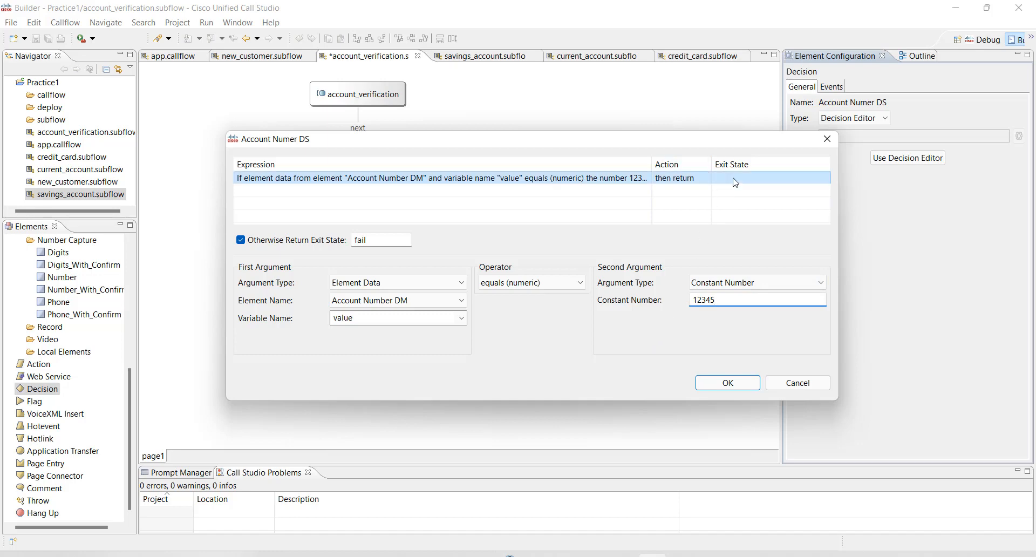
{"action": "type", "text": "tru"}
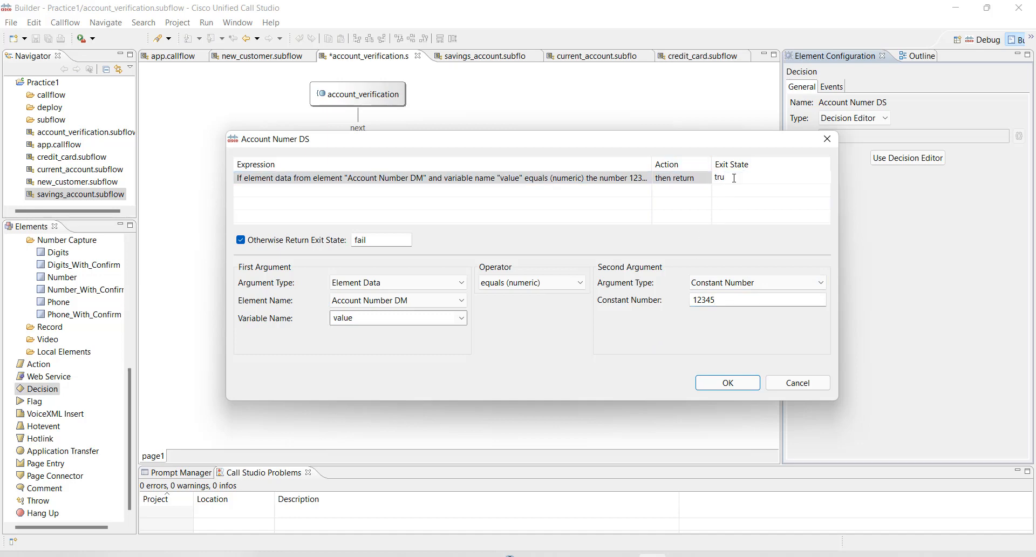
{"action": "key", "text": "BackSpace"}
{"action": "key", "text": "BackSpace"}
{"action": "key", "text": "BackSpace"}
{"action": "type", "text": "success"}
{"action": "left_click", "coordinate": [373, 240]}
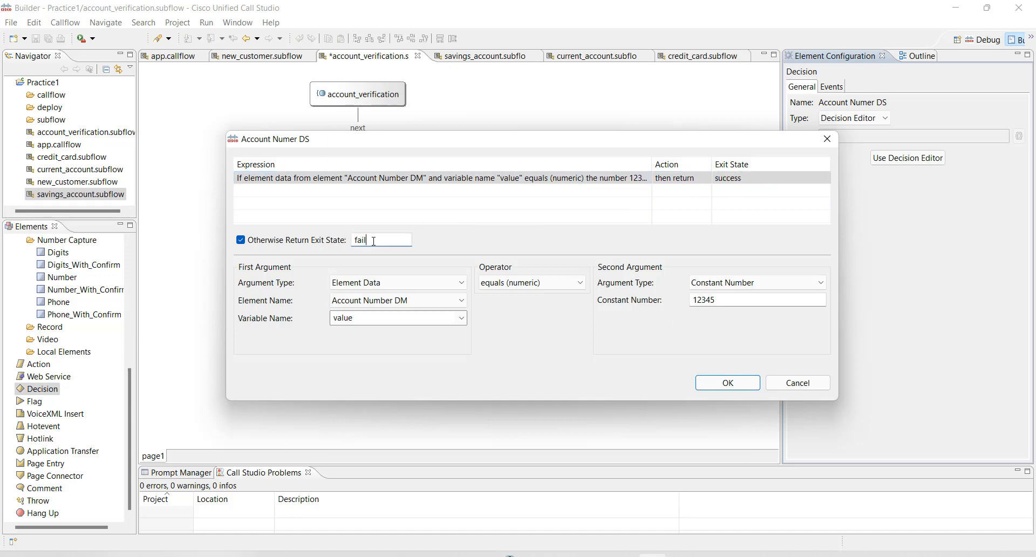
{"action": "type", "text": "ure"}
{"action": "left_click", "coordinate": [712, 383]}
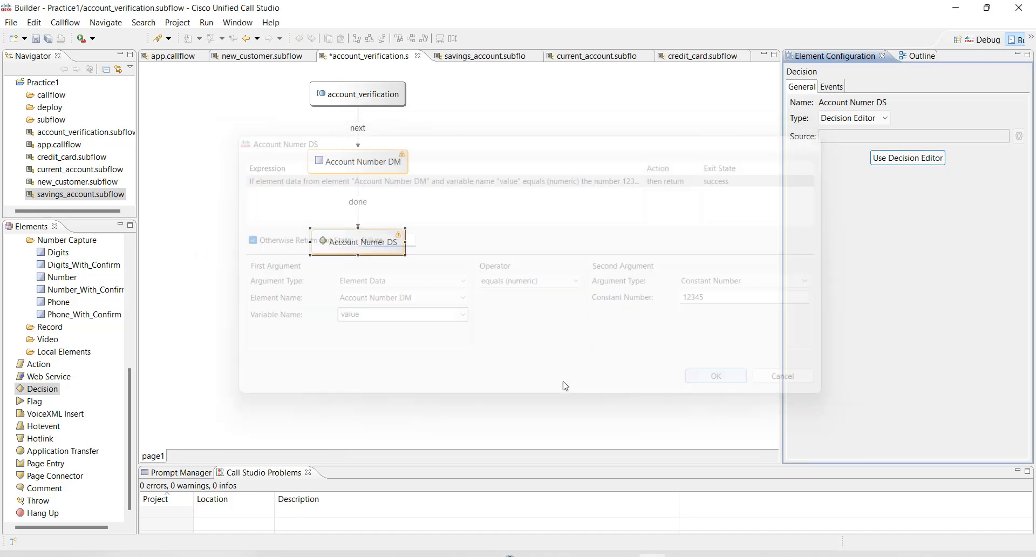
- Check the exit states available on the Account Numer DS decision
{"action": "left_click", "coordinate": [318, 248]}
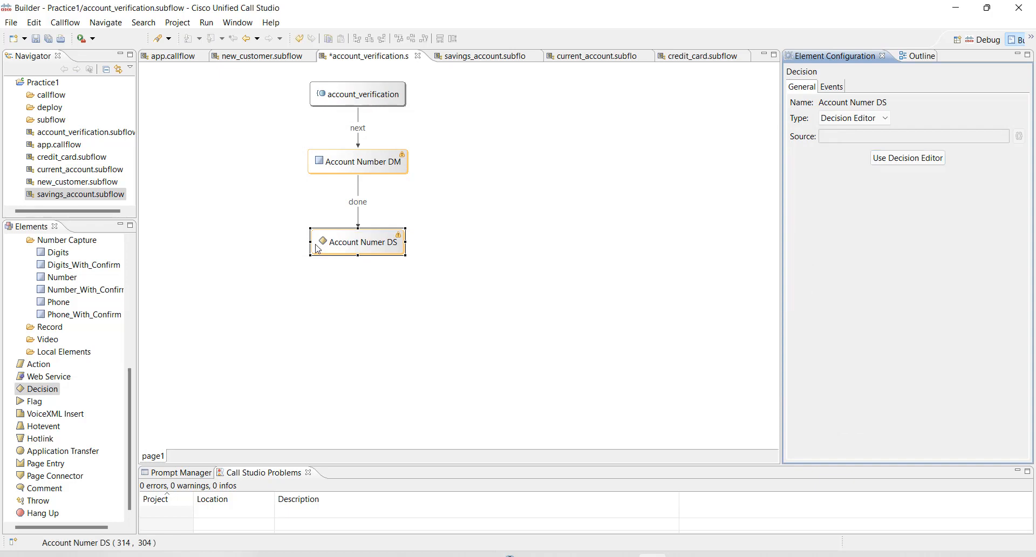
{"action": "right_click", "coordinate": [318, 248]}
{"action": "mouse_move", "coordinate": [405, 253]}
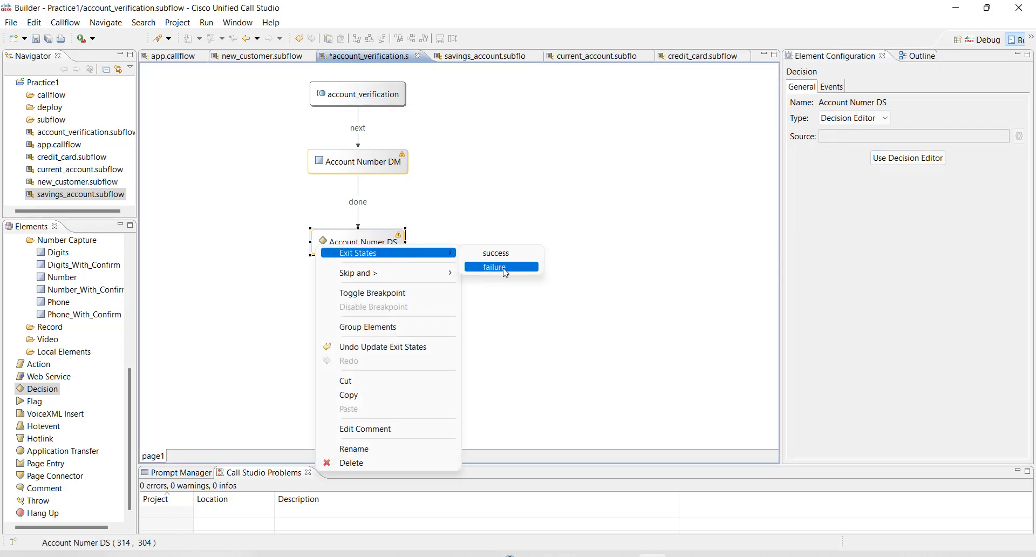
{"action": "left_click", "coordinate": [519, 187]}
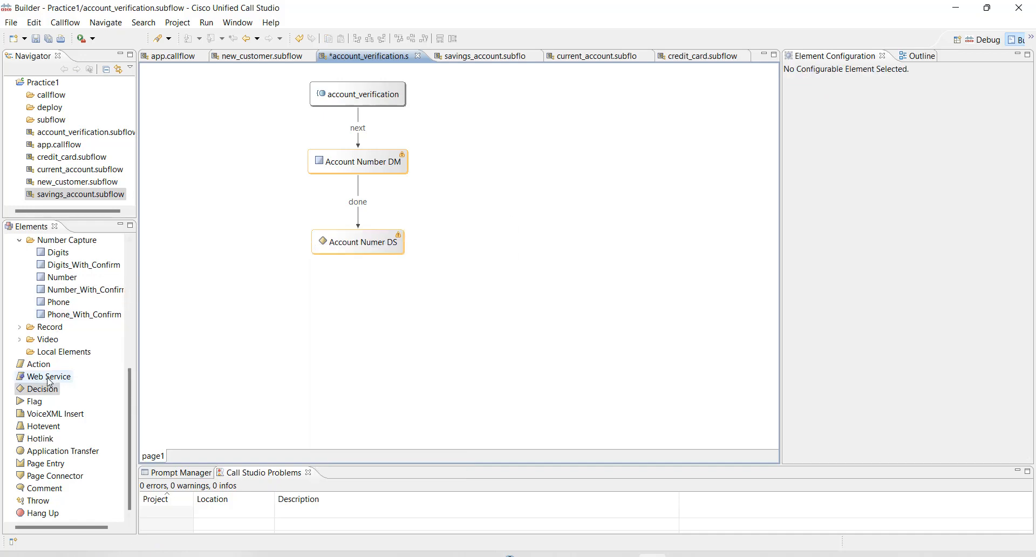
- Add two Audio elements side by side below the Account Numer DS decision
{"action": "scroll", "coordinate": [50, 381], "scroll_direction": "up", "scroll_amount": 6}
{"action": "left_click_drag", "start_coordinate": [49, 327], "coordinate": [265, 294]}
{"action": "left_click_drag", "start_coordinate": [48, 327], "coordinate": [383, 308]}
- Rename the first Audio element to Auth Success PP and the second one to Auth Fail PP
{"action": "left_click", "coordinate": [270, 300]}
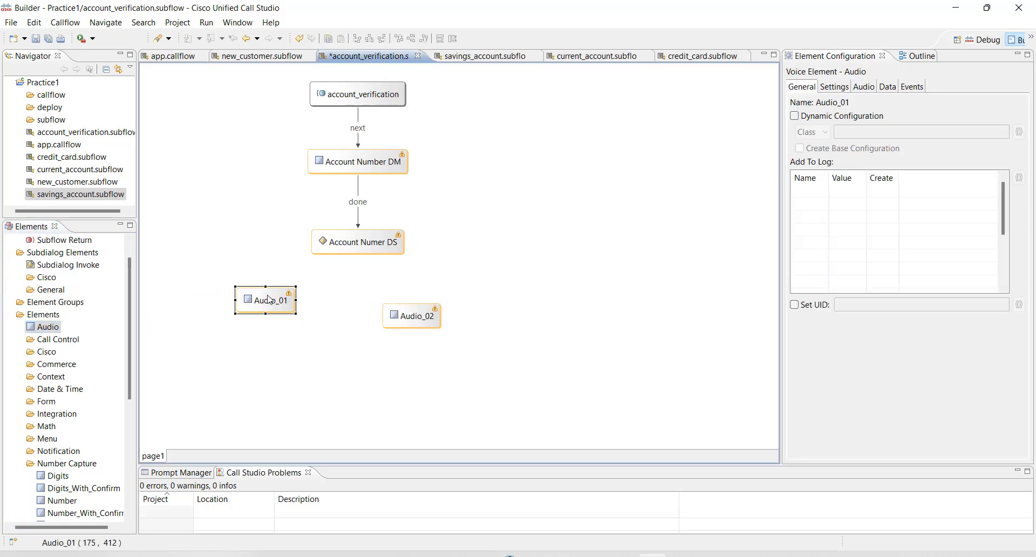
{"action": "left_click", "coordinate": [270, 301]}
{"action": "type", "text": "Auth Success PP"}
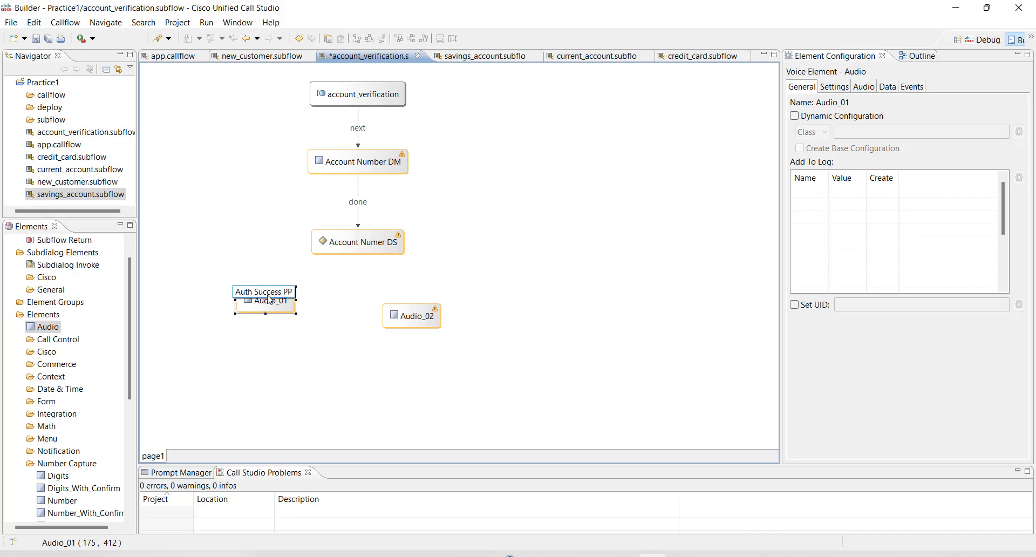
{"action": "left_click", "coordinate": [332, 319]}
{"action": "left_click", "coordinate": [408, 321]}
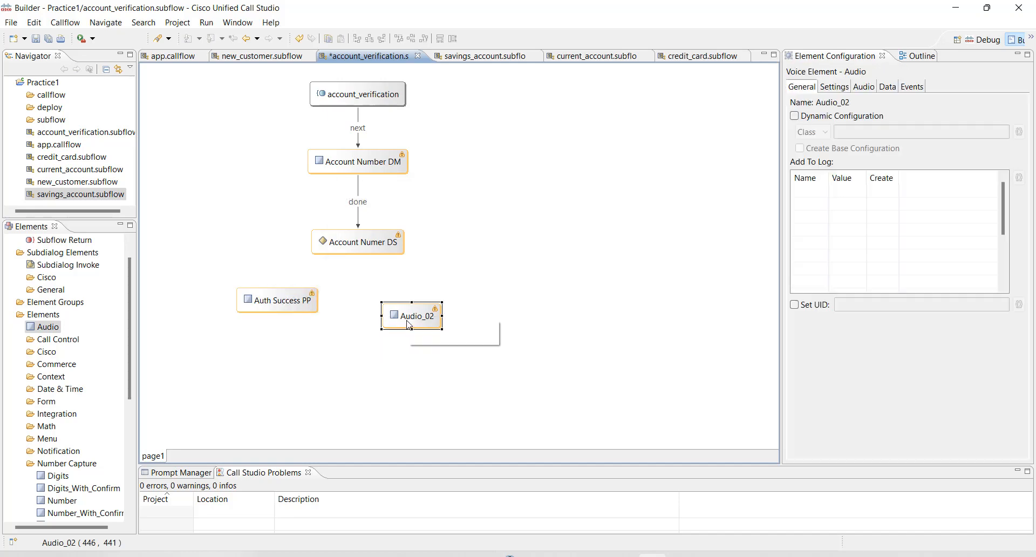
{"action": "left_click", "coordinate": [408, 323]}
{"action": "type", "text": "Auth Fail PP"}
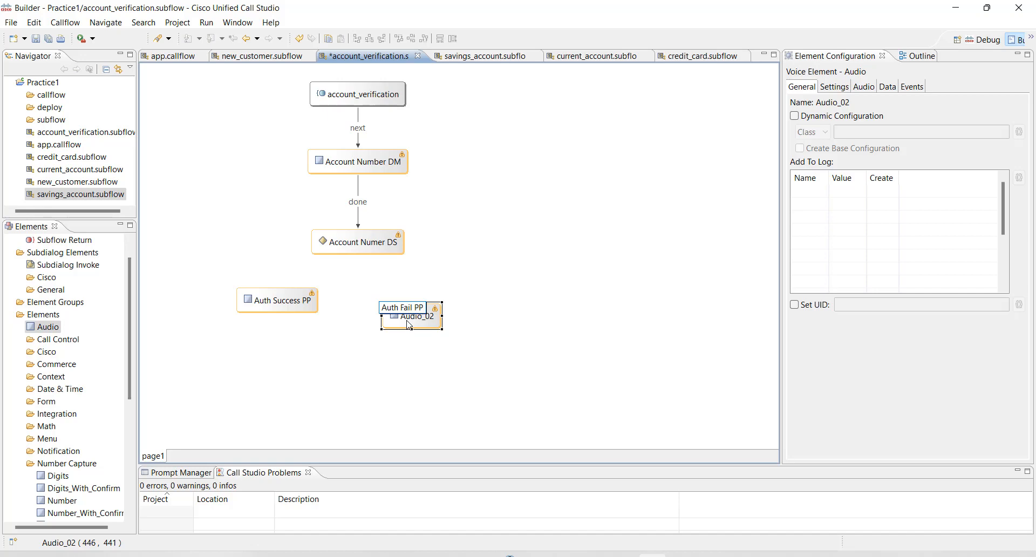
{"action": "left_click", "coordinate": [401, 363]}
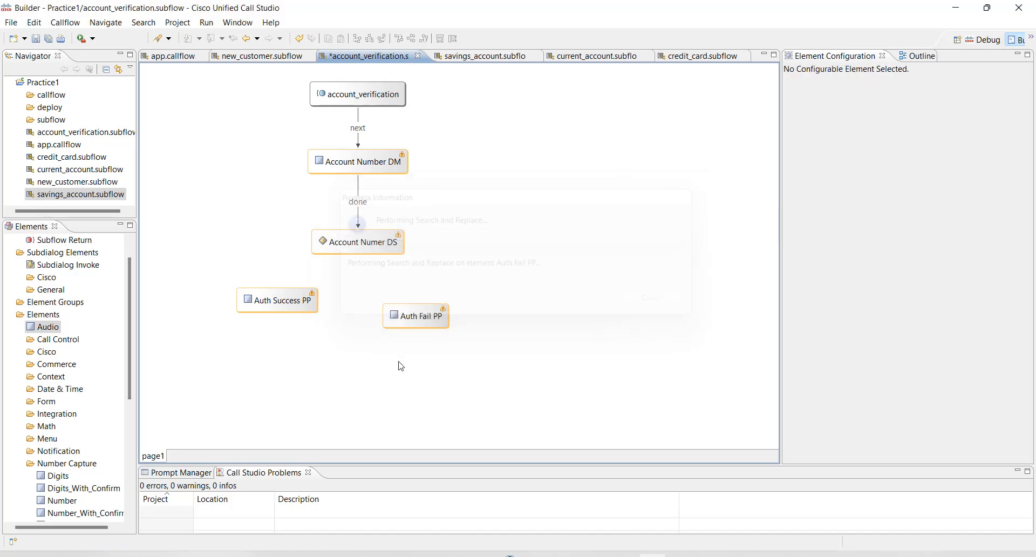
- Connect the Account Numer DS success exit to Auth Success PP and failure to Auth Fail PP, and move Auth Success PP roughly level with Auth Fail PP
{"action": "right_click", "coordinate": [349, 254]}
{"action": "mouse_move", "coordinate": [410, 255]}
{"action": "left_click", "coordinate": [524, 256]}
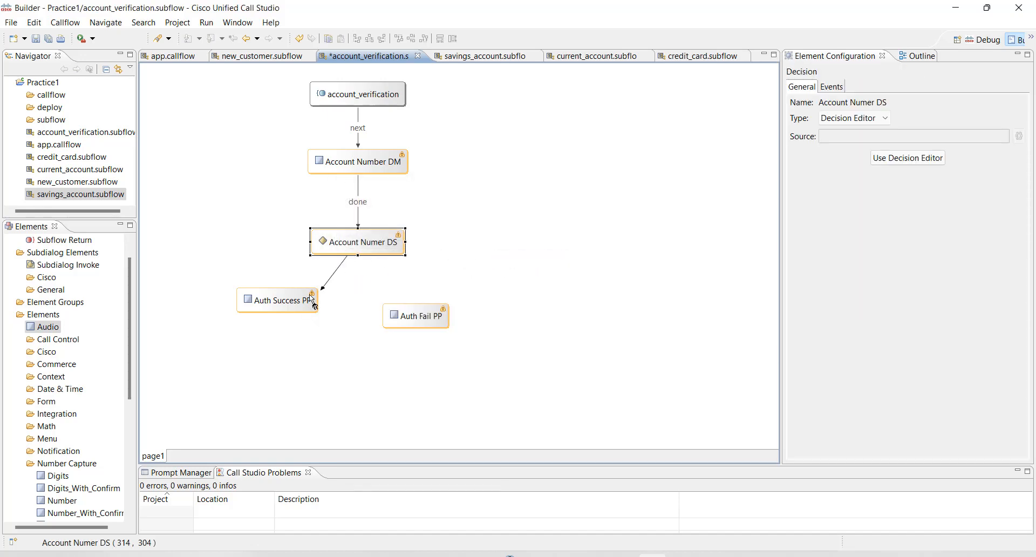
{"action": "left_click", "coordinate": [313, 304]}
{"action": "right_click", "coordinate": [387, 245]}
{"action": "mouse_move", "coordinate": [527, 254]}
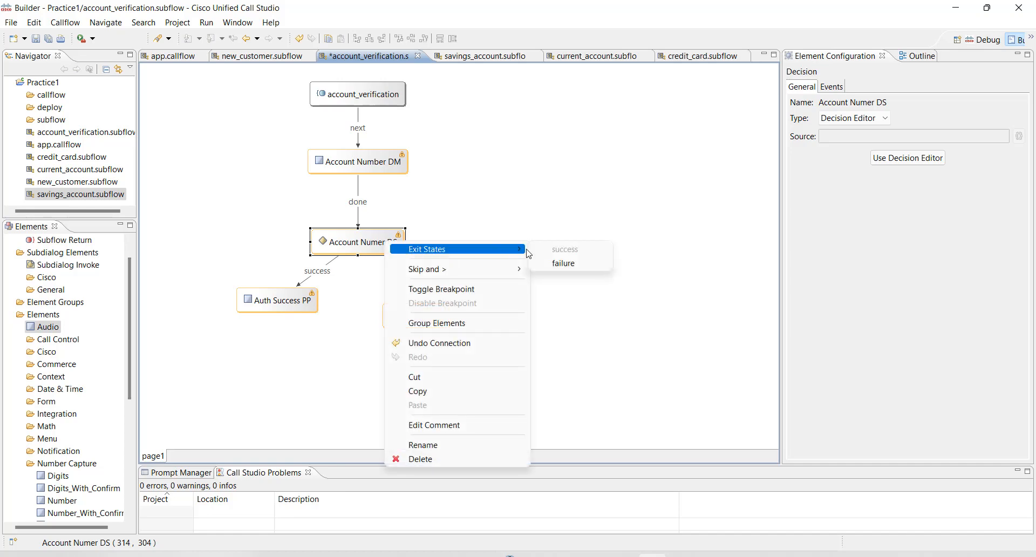
{"action": "left_click", "coordinate": [564, 263]}
{"action": "left_click", "coordinate": [421, 318]}
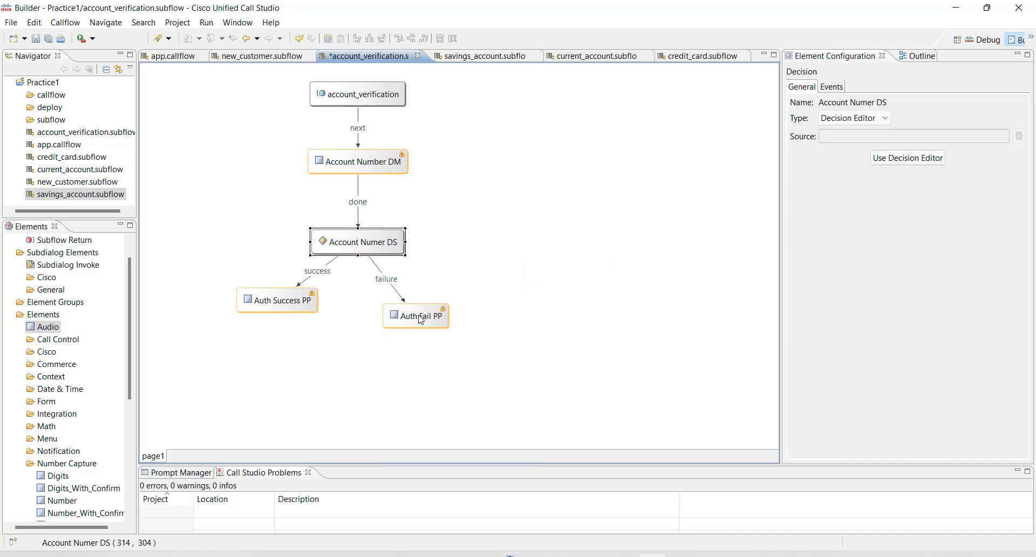
{"action": "left_click_drag", "start_coordinate": [296, 304], "coordinate": [314, 318]}
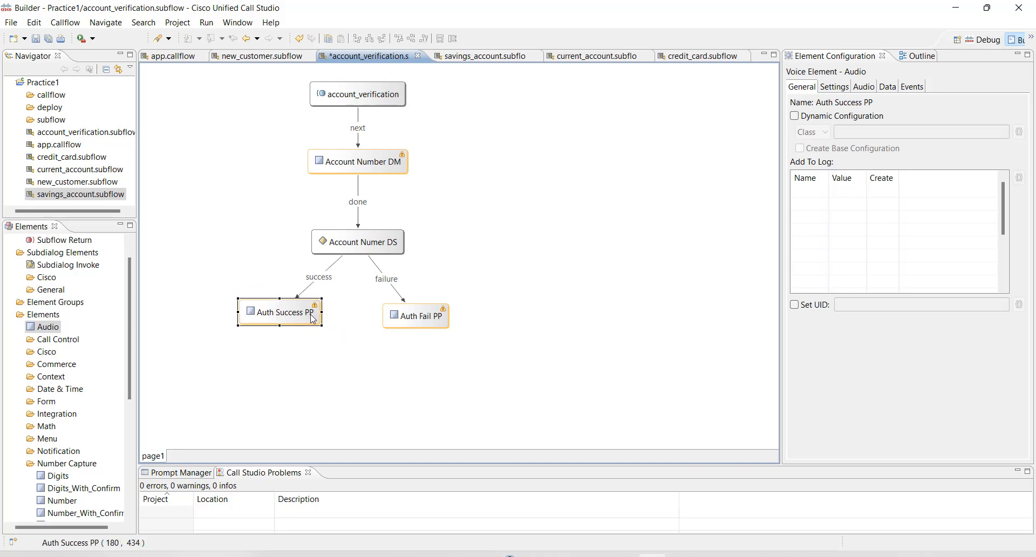
{"action": "left_click", "coordinate": [359, 352]}
- Give Auth Success PP's initial audio item the TTS text "You are authenticated.", turn off its default audio path and save the subflow
{"action": "left_click", "coordinate": [269, 312]}
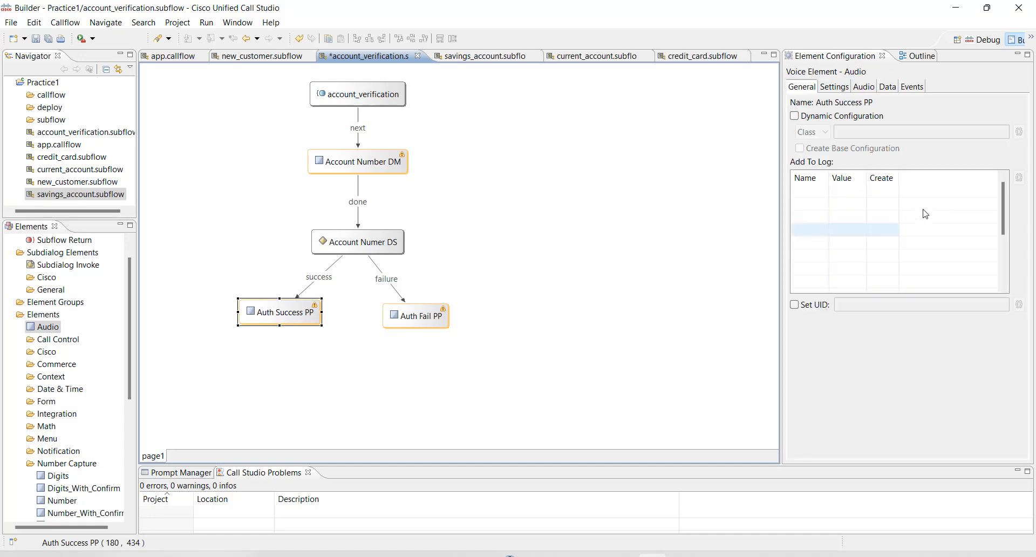
{"action": "left_click", "coordinate": [857, 92]}
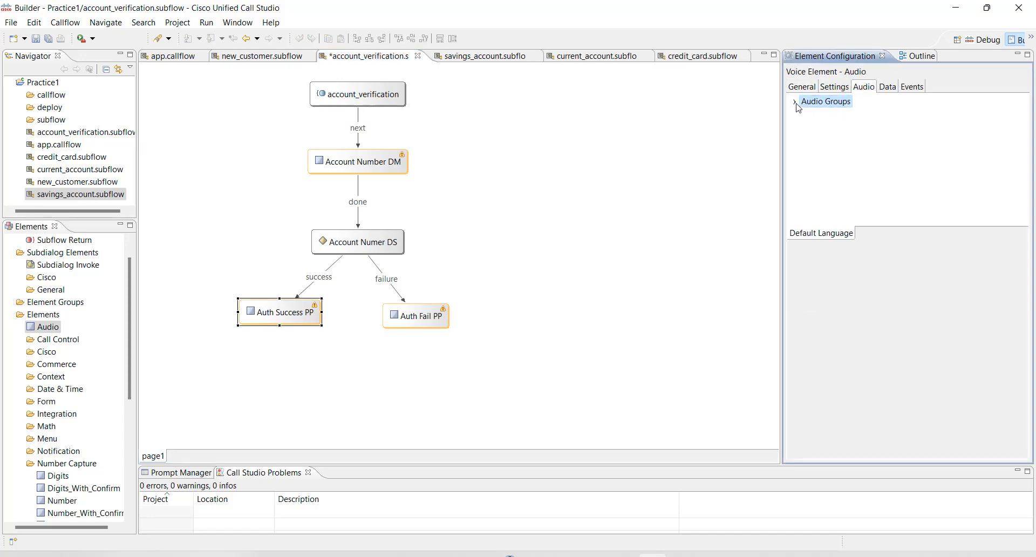
{"action": "left_click", "coordinate": [795, 102]}
{"action": "left_click", "coordinate": [805, 114]}
{"action": "left_click", "coordinate": [826, 127]}
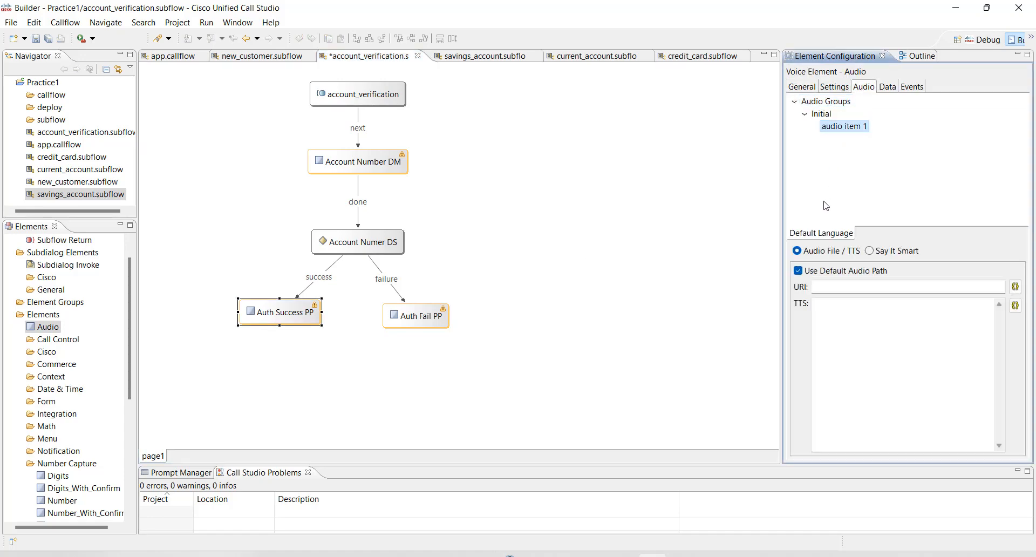
{"action": "left_click", "coordinate": [828, 323]}
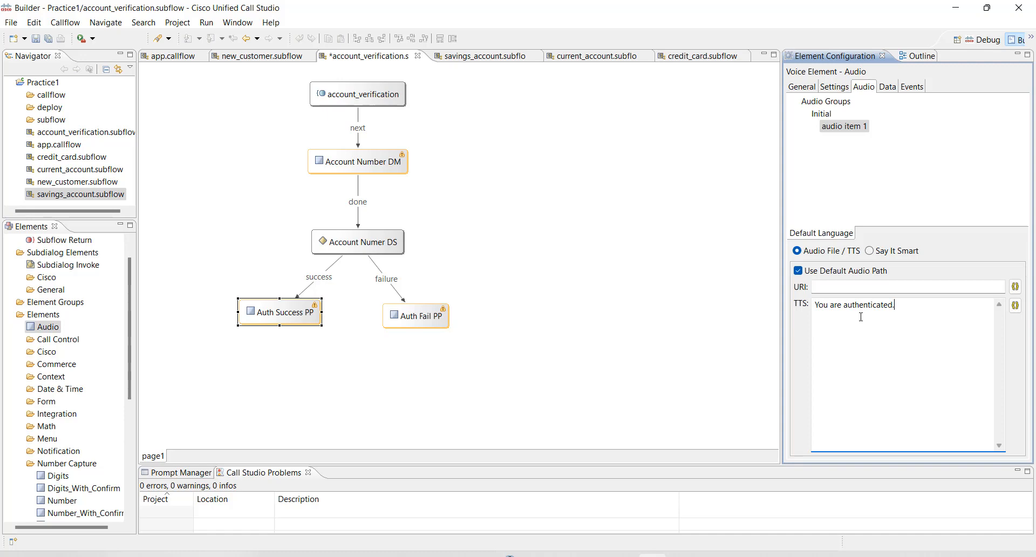
{"action": "left_click", "coordinate": [798, 270]}
{"action": "key", "text": "ctrl+s"}
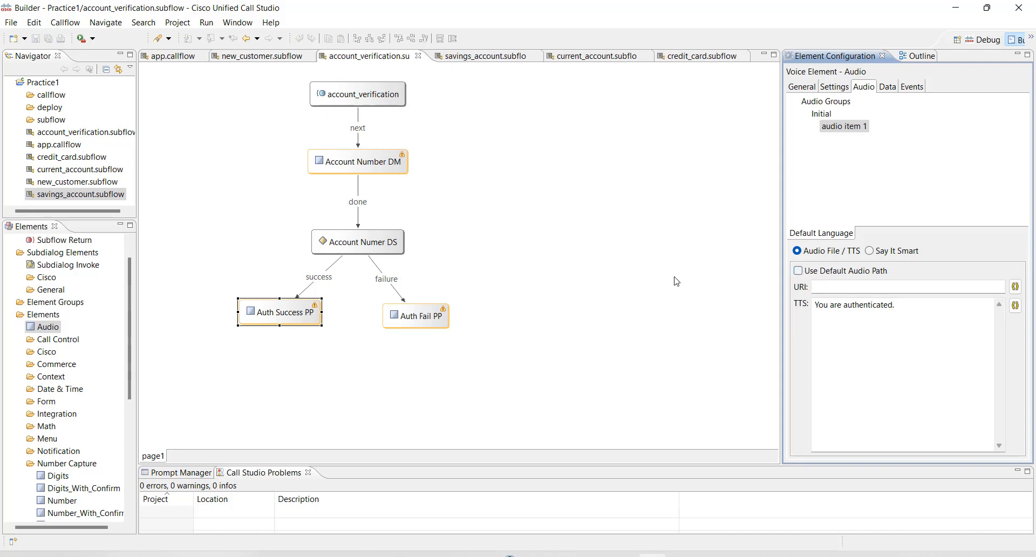
- Give Auth Fail PP's initial audio item the TTS text "Your authentication failed.", turn off its default audio path and save the subflow
{"action": "left_click", "coordinate": [408, 322]}
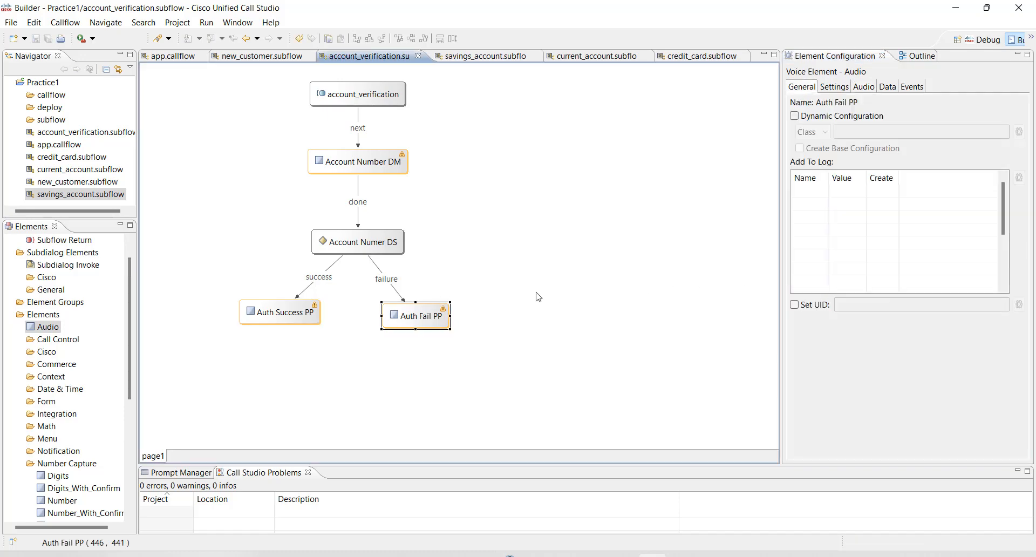
{"action": "left_click", "coordinate": [864, 87]}
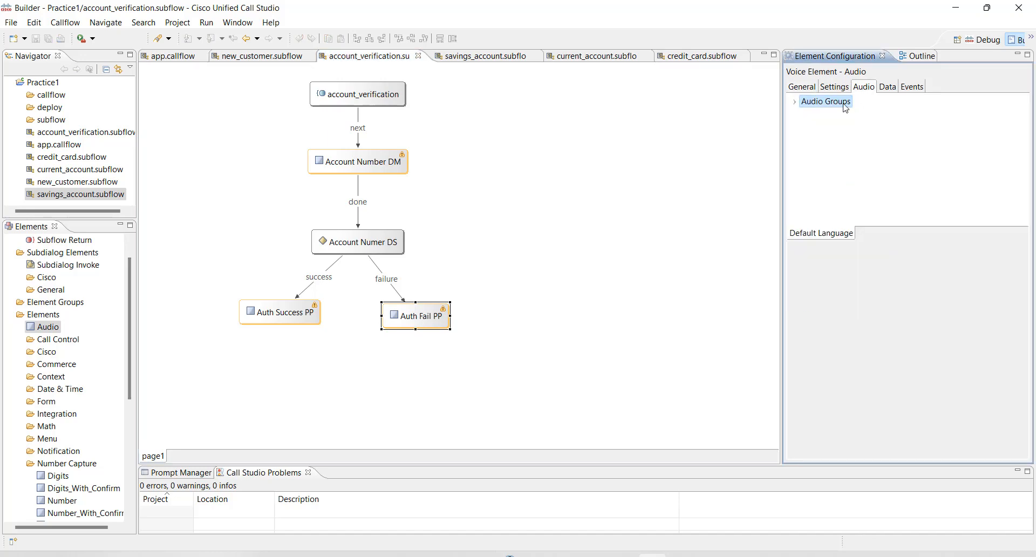
{"action": "left_click", "coordinate": [795, 101]}
{"action": "left_click", "coordinate": [805, 114]}
{"action": "left_click", "coordinate": [833, 128]}
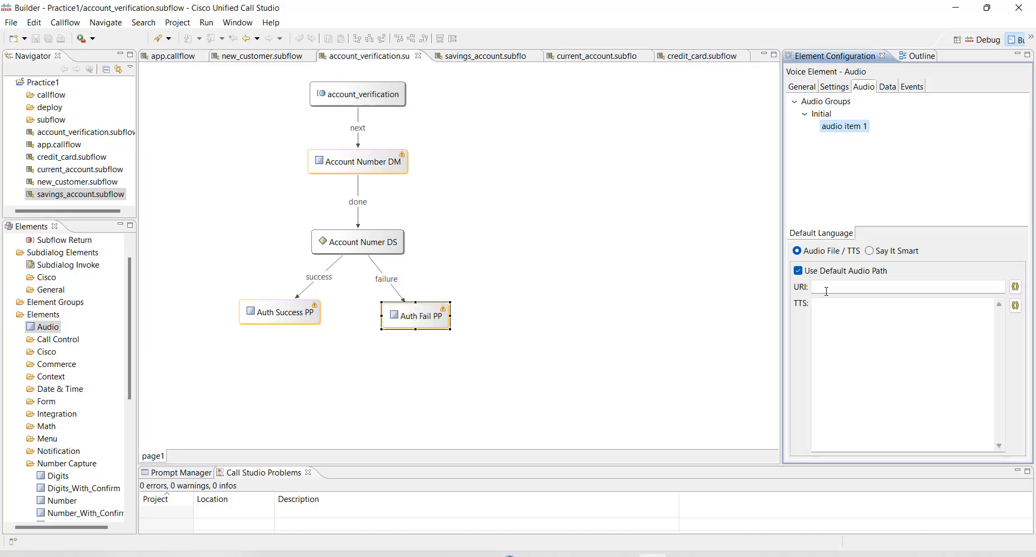
{"action": "left_click", "coordinate": [799, 271]}
{"action": "left_click", "coordinate": [823, 302]}
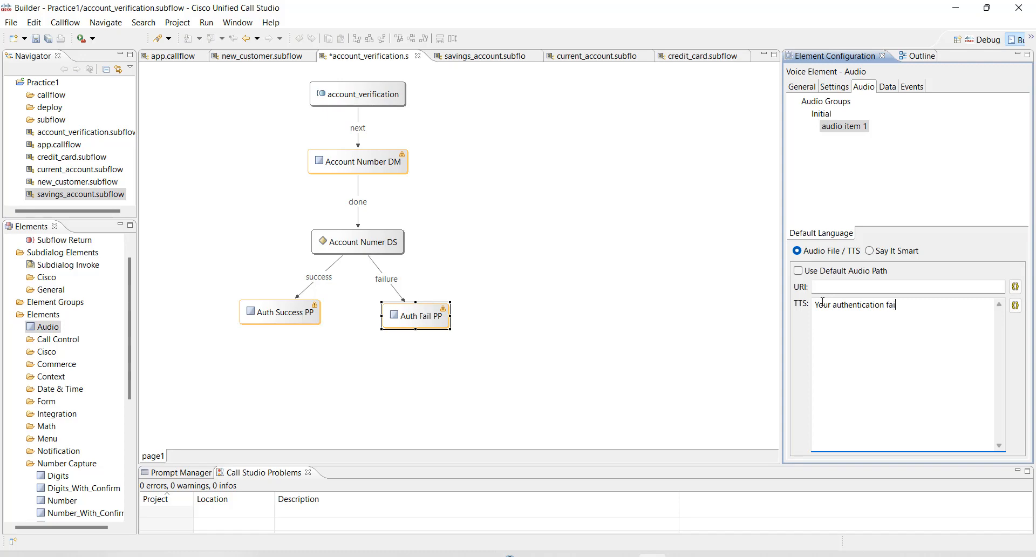
{"action": "key", "text": "ctrl+s"}
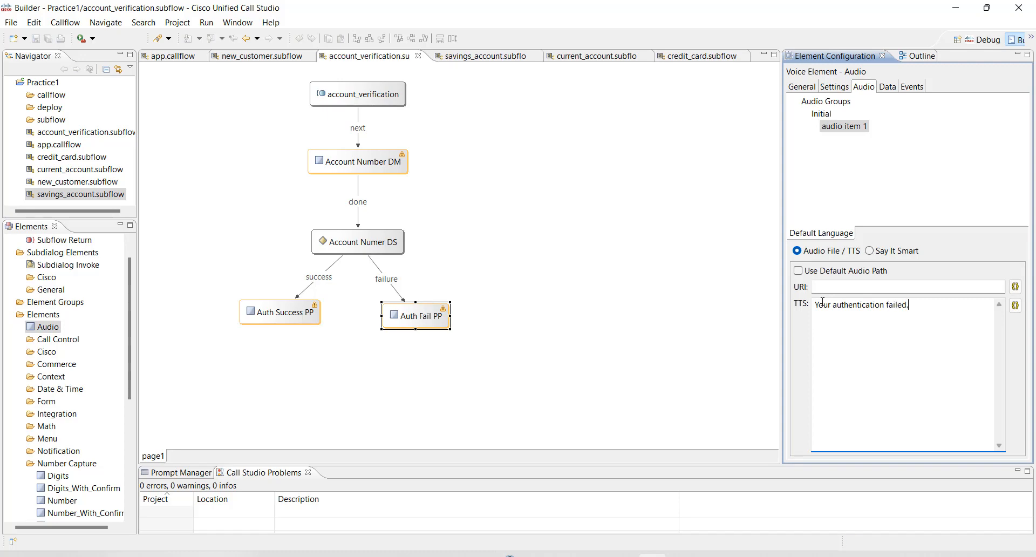
{"action": "left_click", "coordinate": [618, 306]}
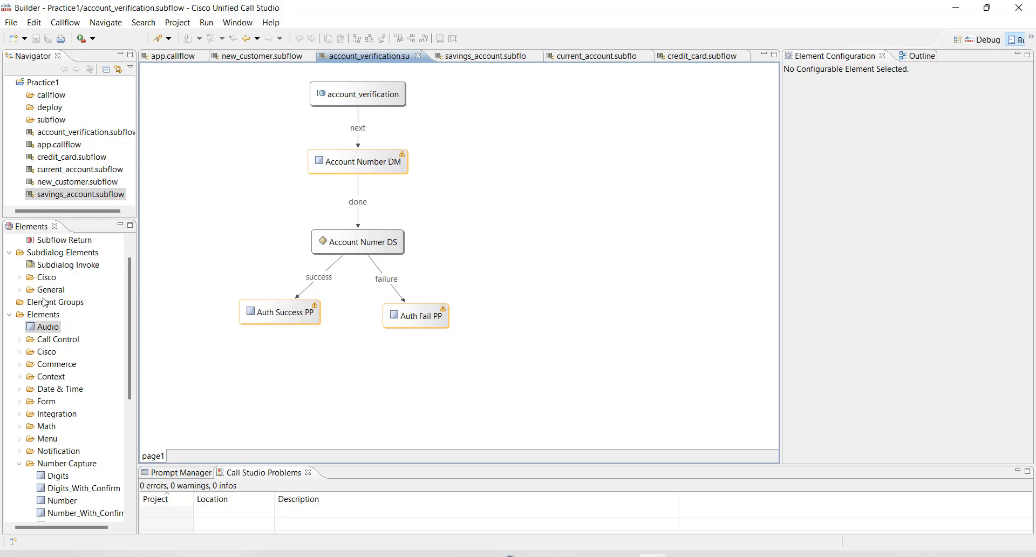
- Add a Subflow Return element below the two audio prompts and connect the done exits of Auth Success PP and Auth Fail PP to it
{"action": "left_click_drag", "start_coordinate": [57, 240], "coordinate": [345, 376]}
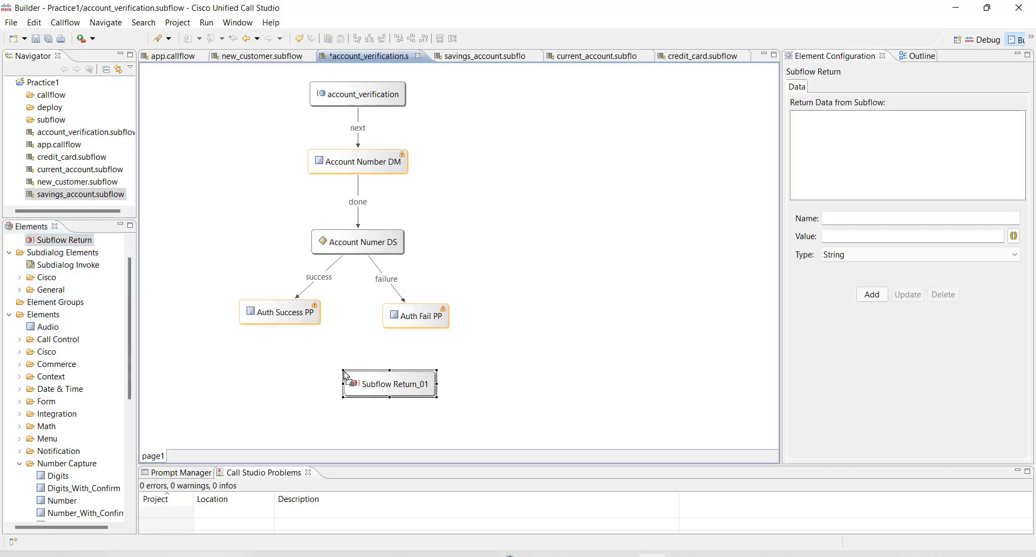
{"action": "right_click", "coordinate": [297, 315]}
{"action": "mouse_move", "coordinate": [421, 319]}
{"action": "left_click", "coordinate": [471, 319]}
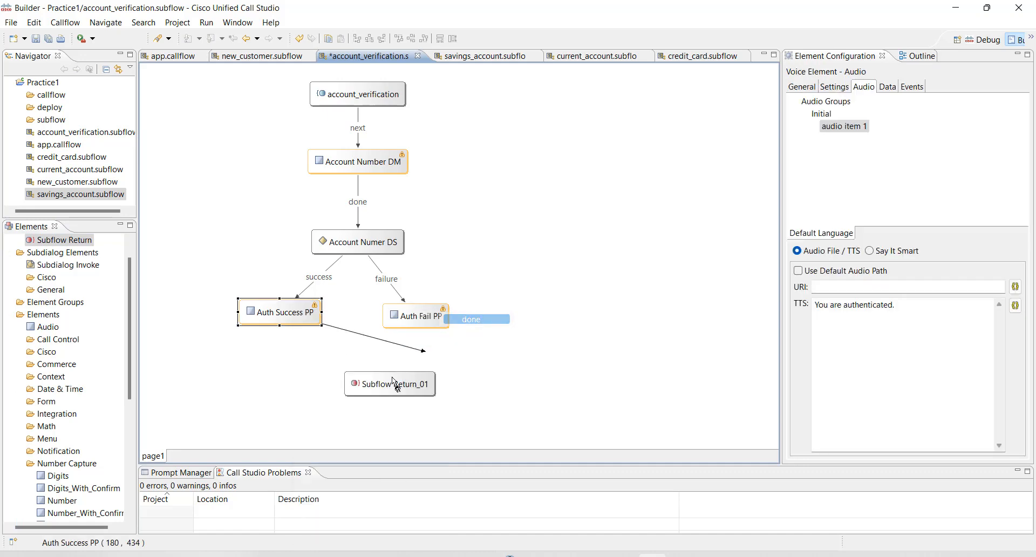
{"action": "left_click", "coordinate": [394, 385]}
{"action": "right_click", "coordinate": [436, 316]}
{"action": "mouse_move", "coordinate": [465, 322]}
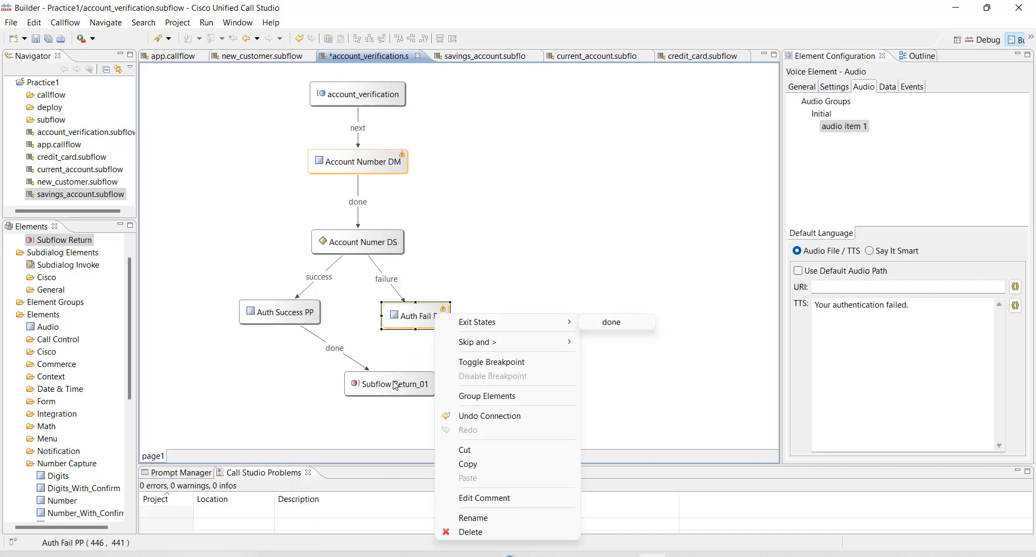
{"action": "left_click", "coordinate": [611, 322]}
{"action": "left_click", "coordinate": [399, 386]}
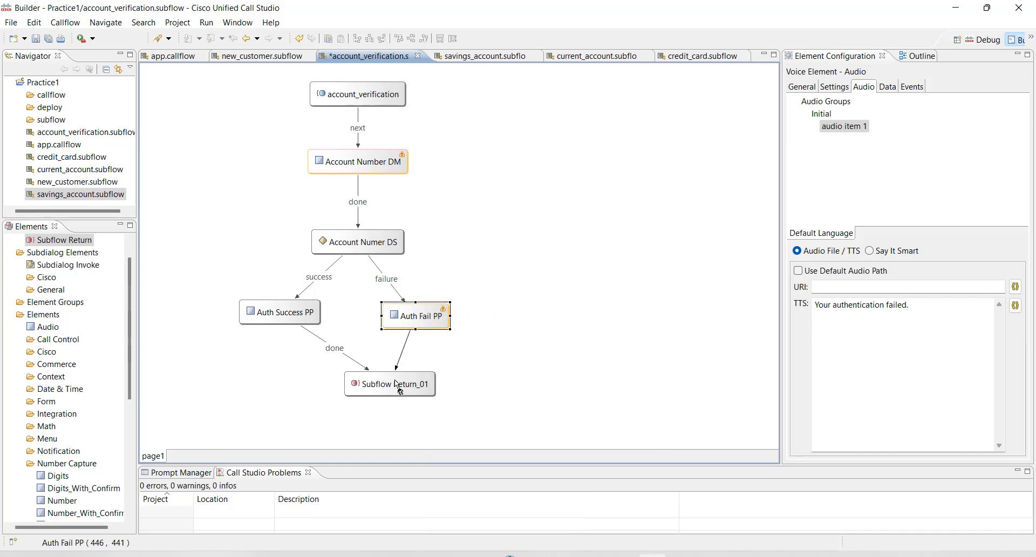
- Center-align the Subflow Return element vertically under Account Numer DS, Account Number DM and the account_verification start element
{"action": "left_click", "coordinate": [360, 376]}
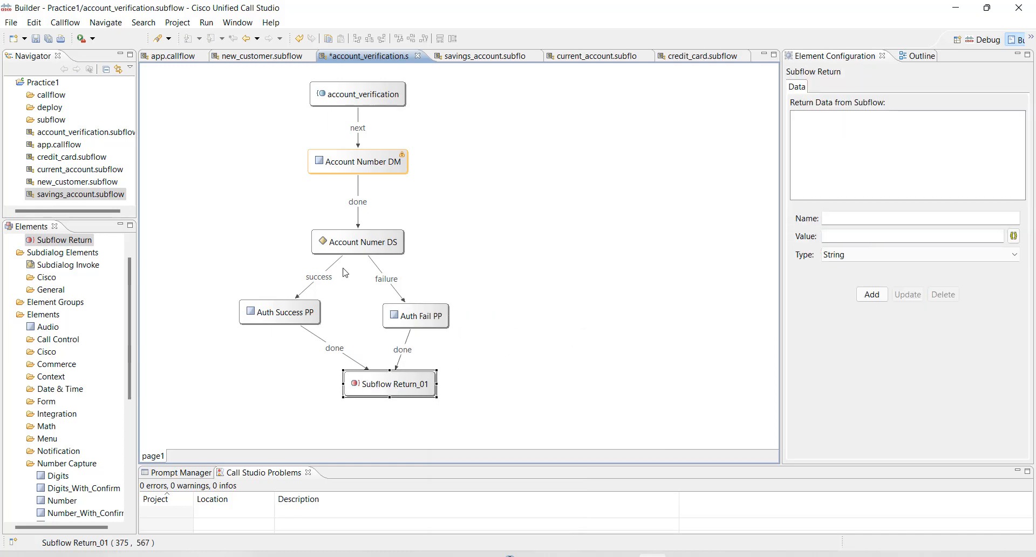
{"action": "left_click", "coordinate": [355, 245], "text": "ctrl"}
{"action": "left_click", "coordinate": [358, 165], "text": "ctrl"}
{"action": "left_click", "coordinate": [357, 94], "text": "ctrl"}
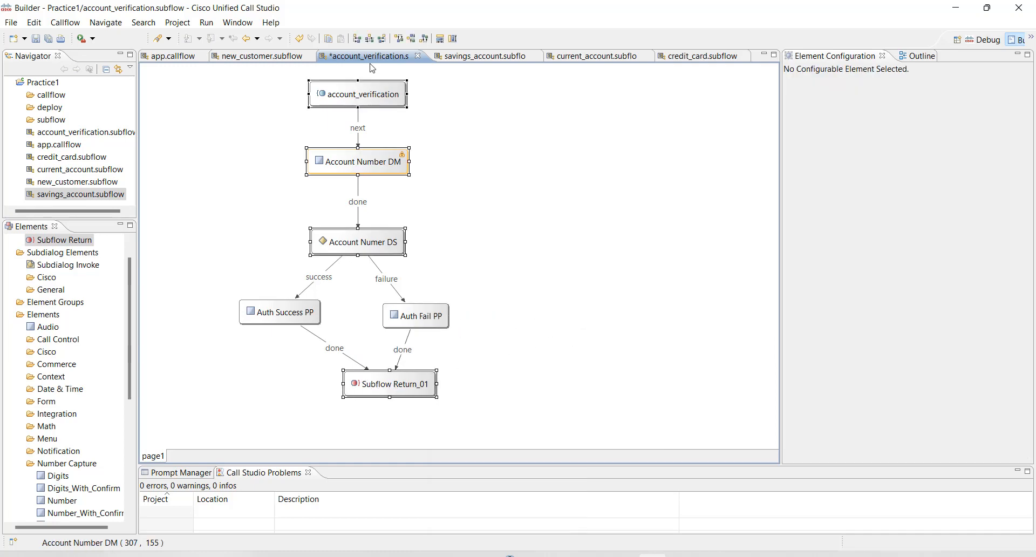
{"action": "left_click", "coordinate": [370, 39]}
{"action": "left_click", "coordinate": [484, 242]}
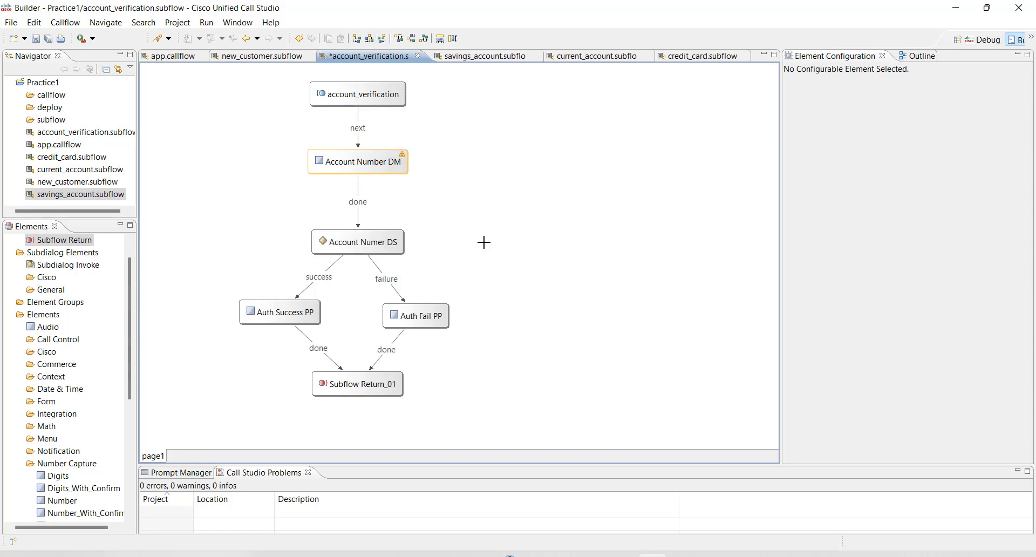
- Connect the max_noinput and max_nomatch exit states of Account Number DM to Auth Fail PP
{"action": "right_click", "coordinate": [384, 165]}
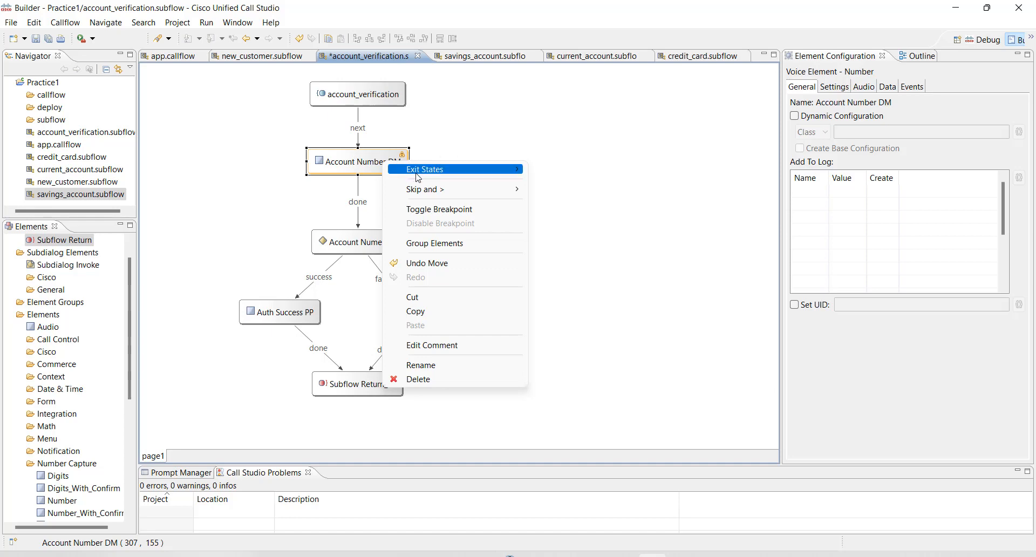
{"action": "left_click", "coordinate": [463, 136]}
{"action": "left_click", "coordinate": [380, 162]}
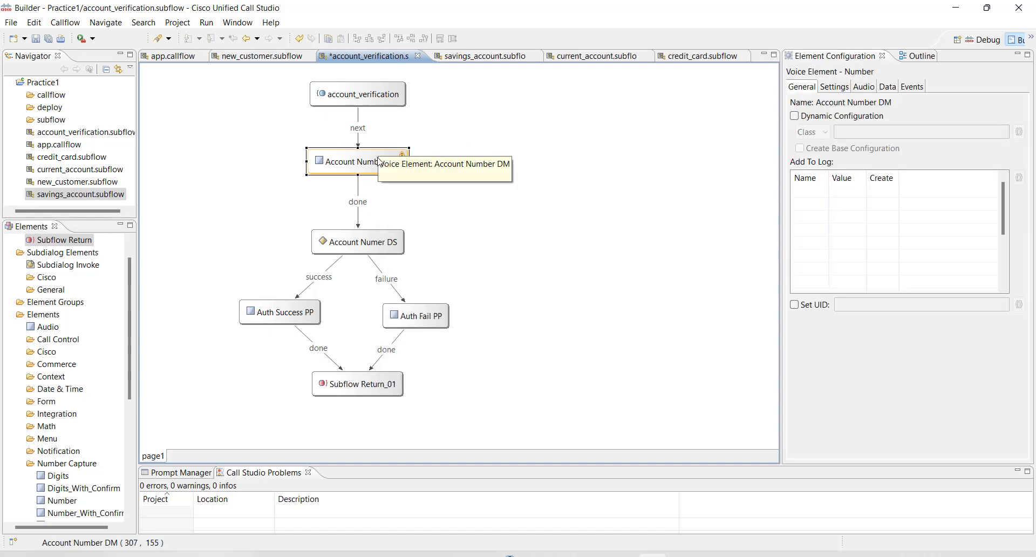
{"action": "right_click", "coordinate": [380, 162]}
{"action": "mouse_move", "coordinate": [407, 165]}
{"action": "left_click", "coordinate": [568, 194]}
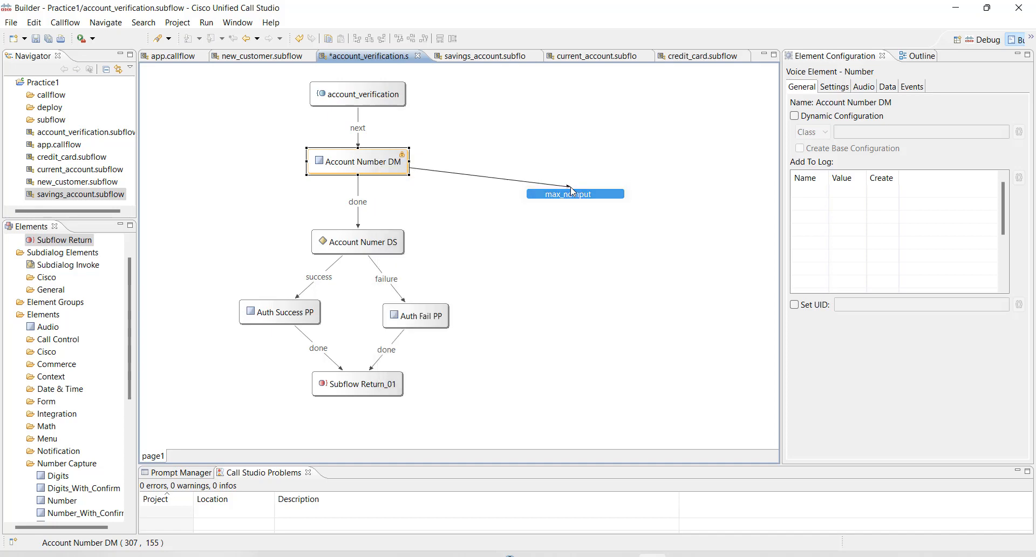
{"action": "left_click", "coordinate": [430, 316]}
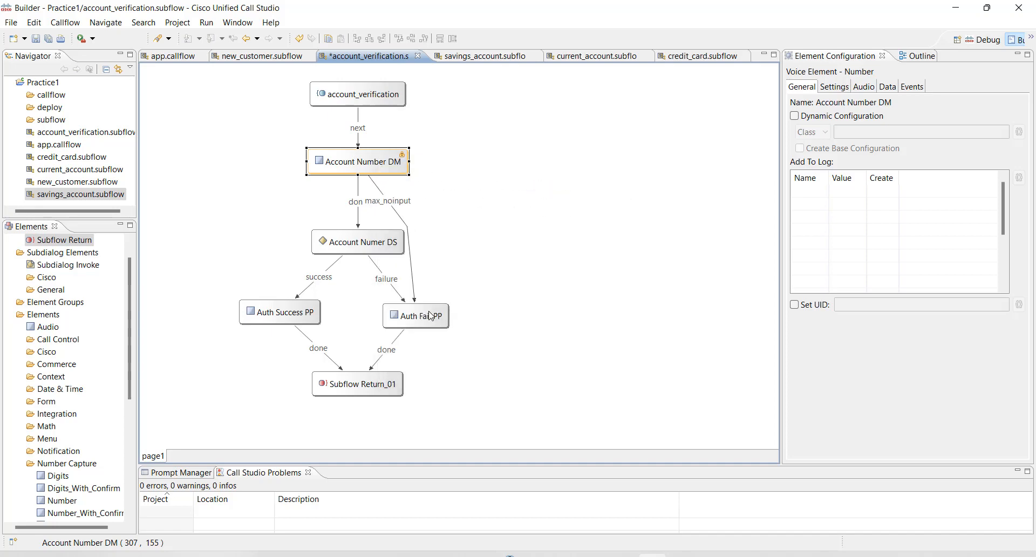
{"action": "right_click", "coordinate": [397, 158]}
{"action": "mouse_move", "coordinate": [518, 163]}
{"action": "left_click", "coordinate": [588, 173]}
{"action": "left_click", "coordinate": [432, 316]}
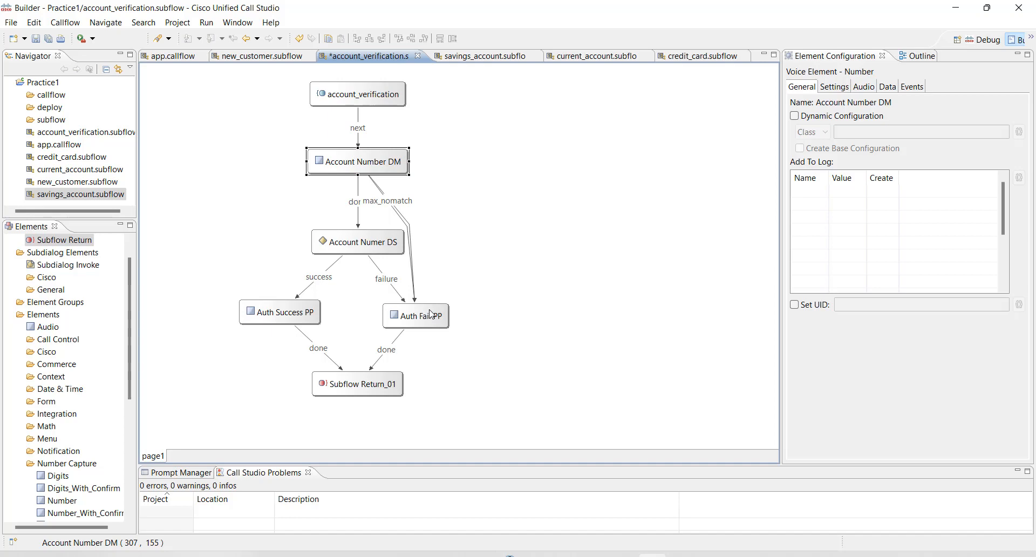
- Bend the max_noinput and max_nomatch connectors outward beside Account Numer DS so they run separately, and save the subflow
{"action": "left_click", "coordinate": [410, 229]}
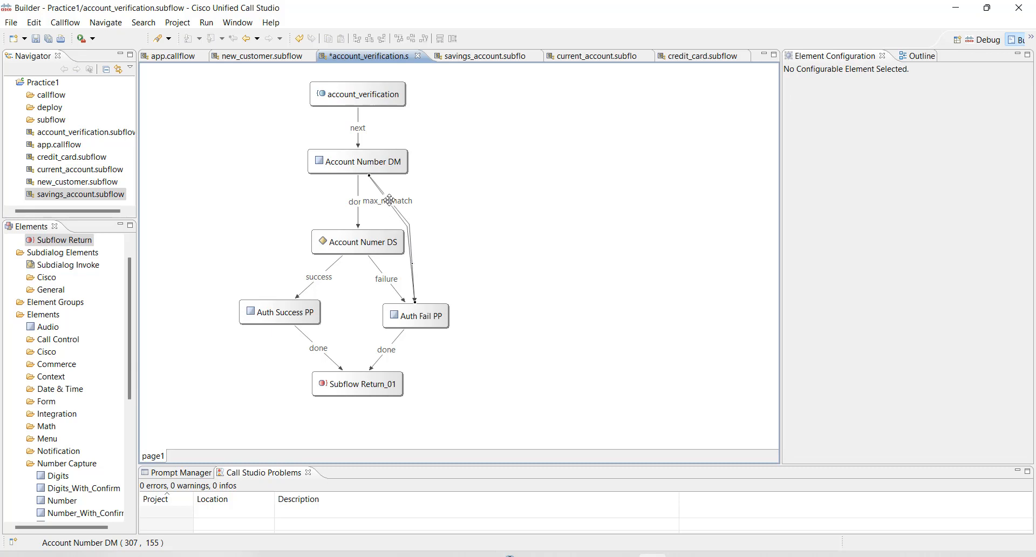
{"action": "left_click_drag", "start_coordinate": [390, 201], "coordinate": [504, 214]}
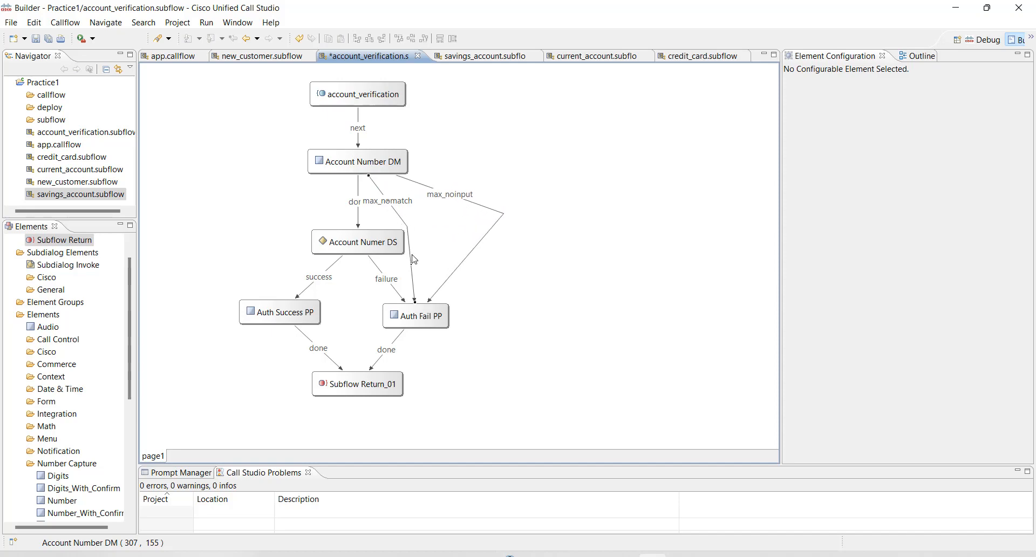
{"action": "left_click_drag", "start_coordinate": [413, 264], "coordinate": [457, 253]}
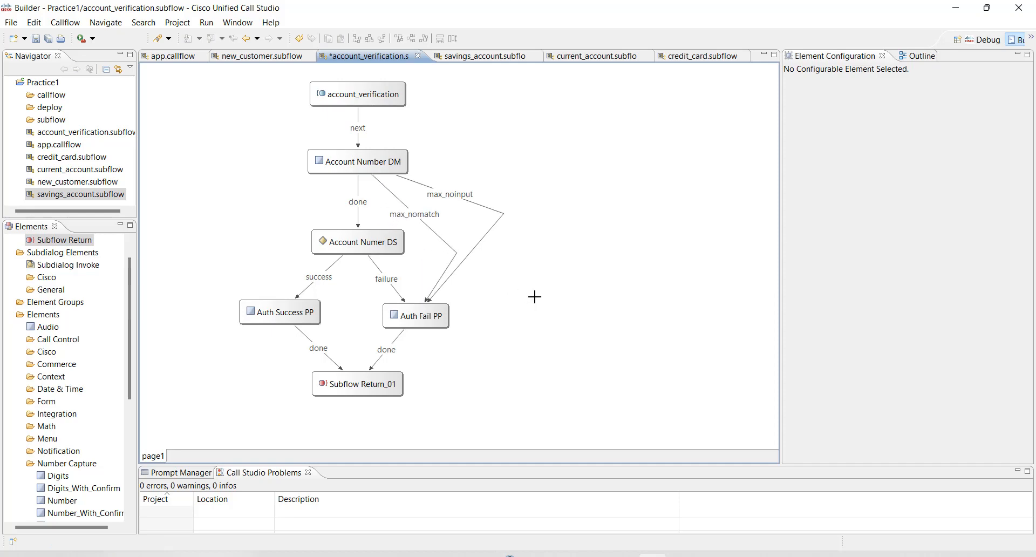
{"action": "key", "text": "ctrl+s"}
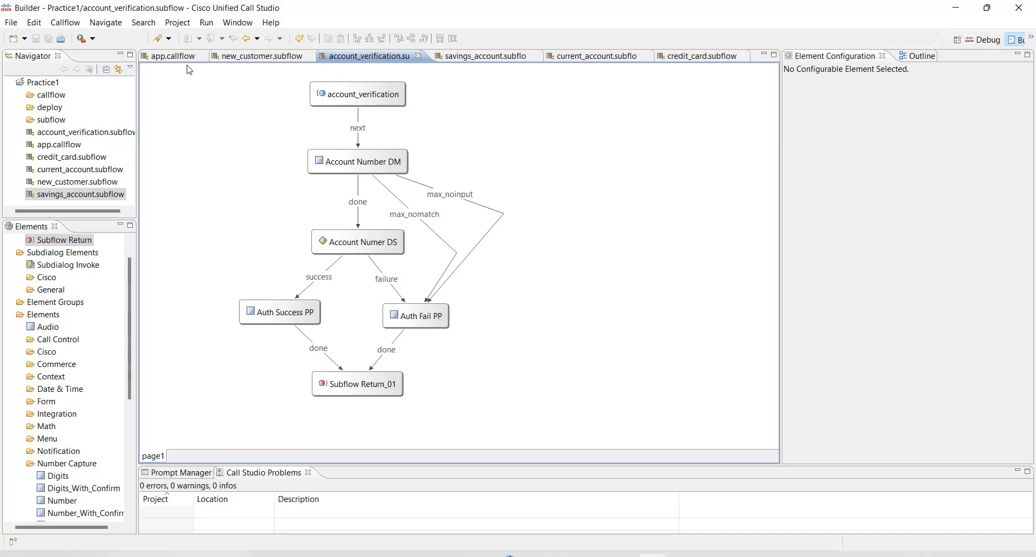
- Review the app callflow's path from Play Welcome PP through Account Type DM and Savings Account PP, and open the Saving SF subflow
{"action": "left_click", "coordinate": [173, 58]}
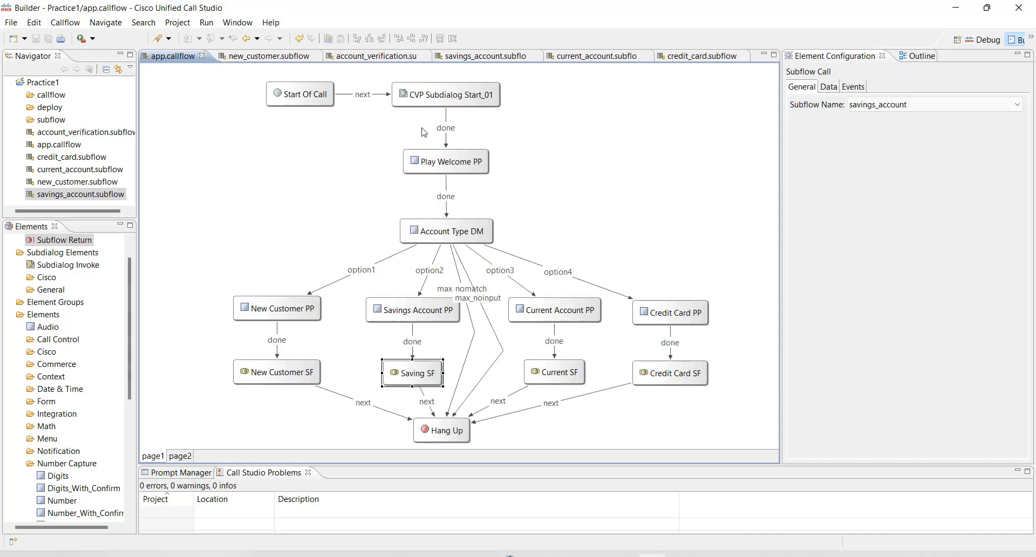
{"action": "left_click", "coordinate": [440, 167]}
{"action": "left_click", "coordinate": [463, 227]}
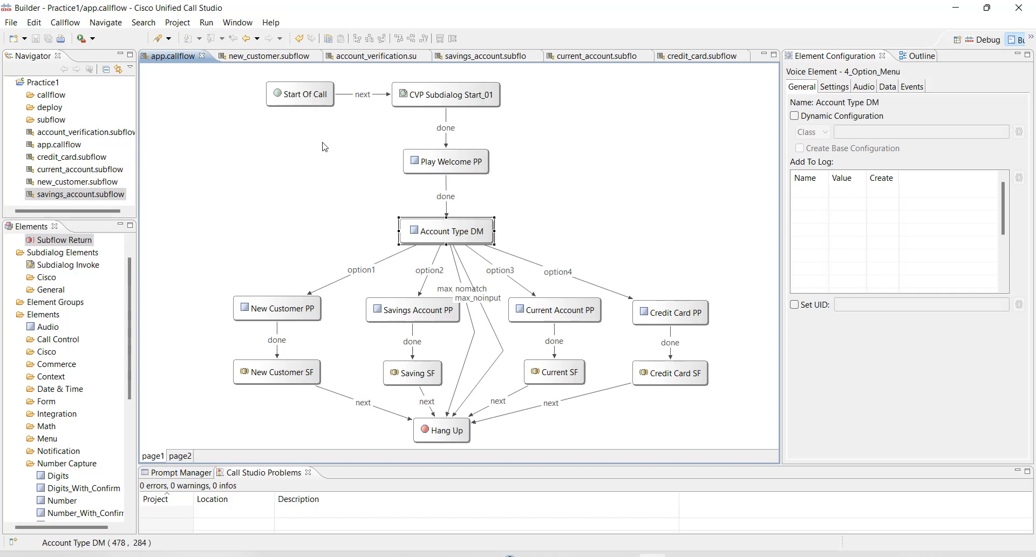
{"action": "left_click", "coordinate": [417, 320]}
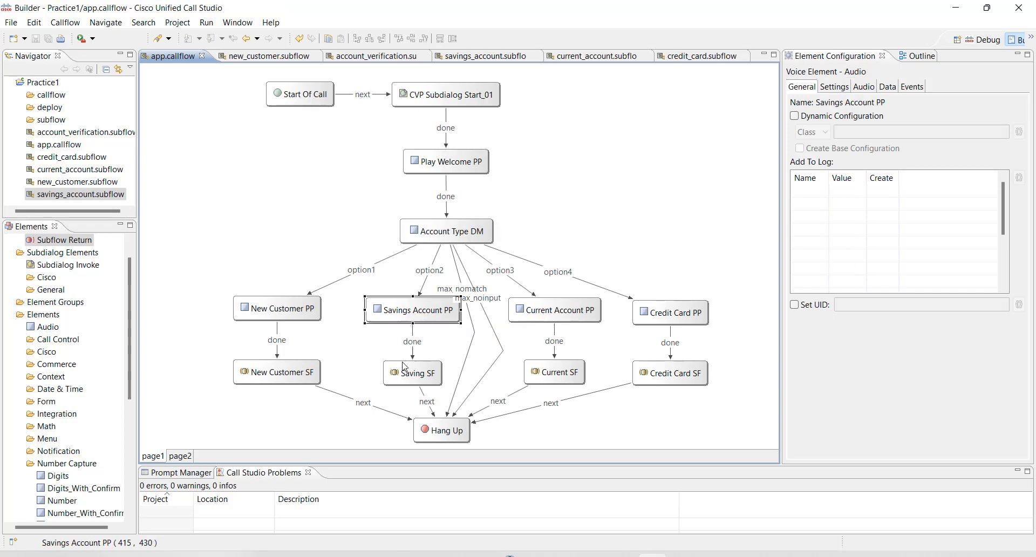
{"action": "double_click", "coordinate": [423, 377]}
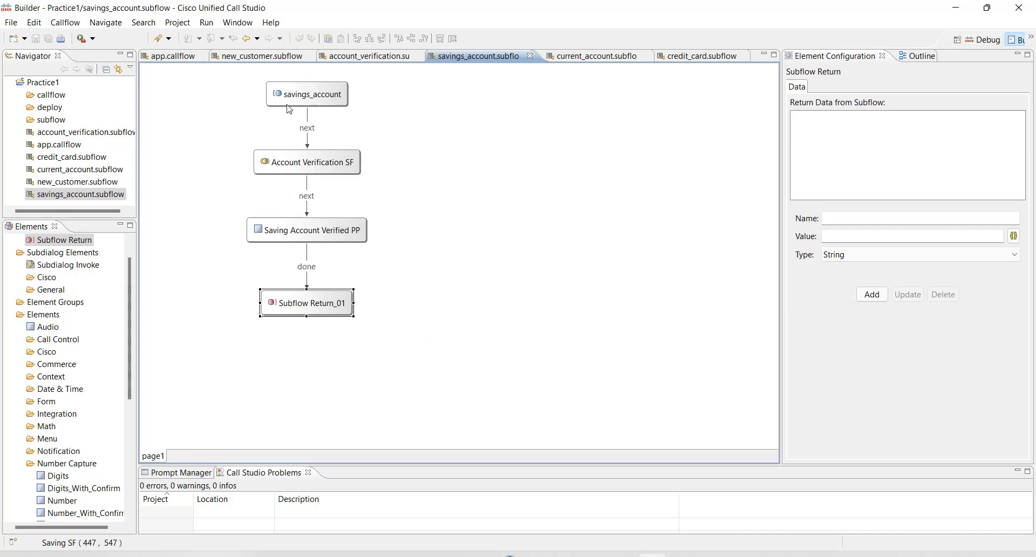
- Open the Account Verification SF subflow and examine its Account Number DM, Account Numer DS, Auth Success PP and Subflow Return elements
{"action": "double_click", "coordinate": [321, 172]}
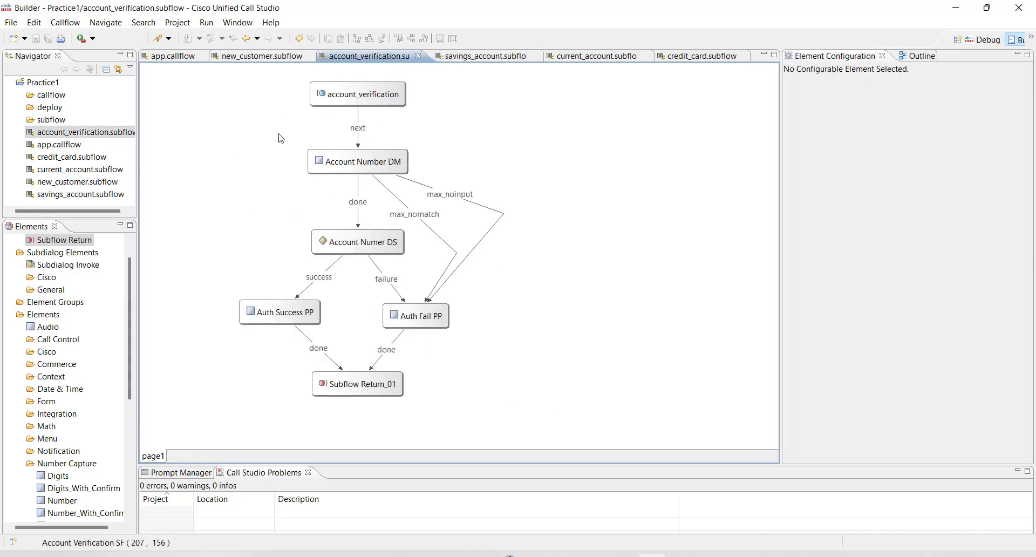
{"action": "left_click", "coordinate": [347, 161]}
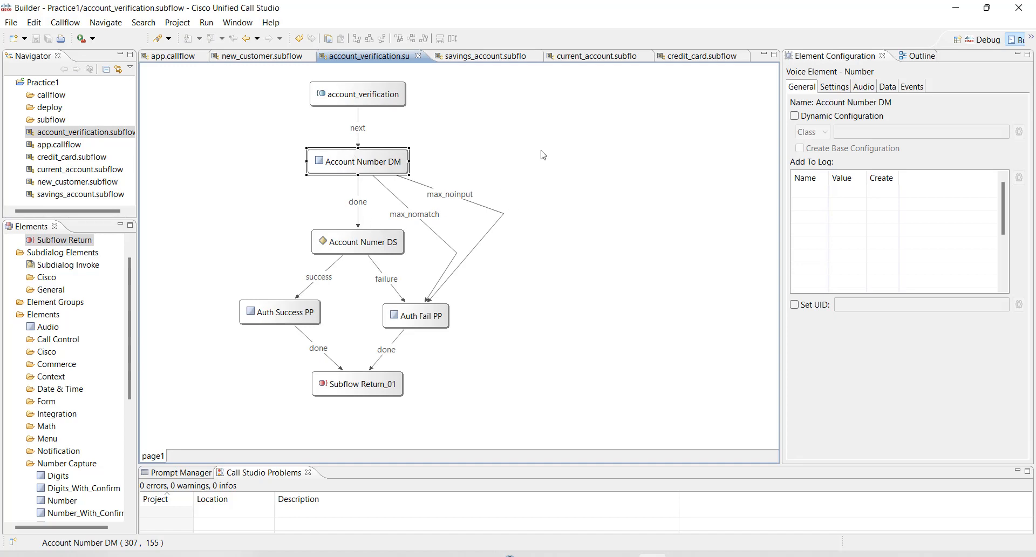
{"action": "left_click", "coordinate": [348, 238]}
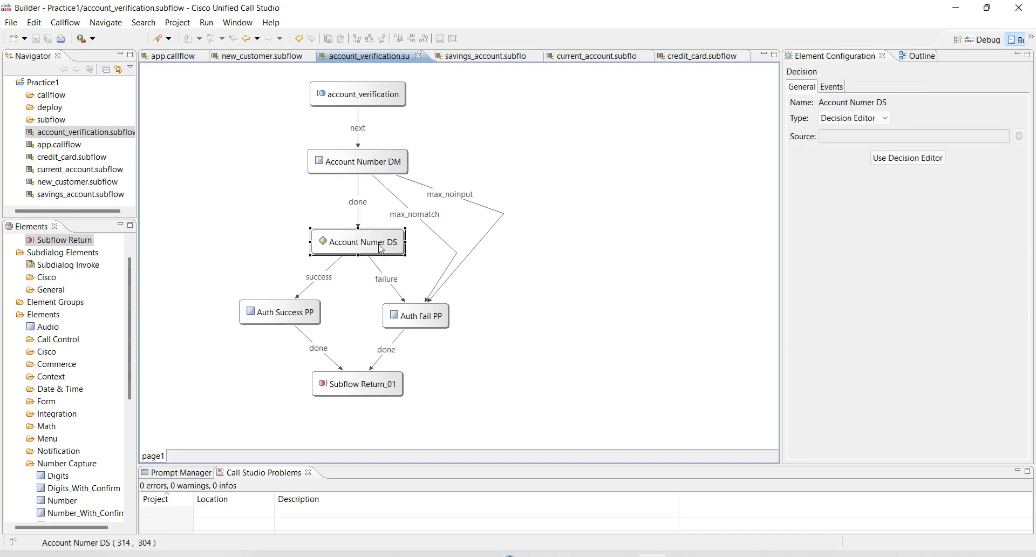
{"action": "left_click", "coordinate": [314, 310]}
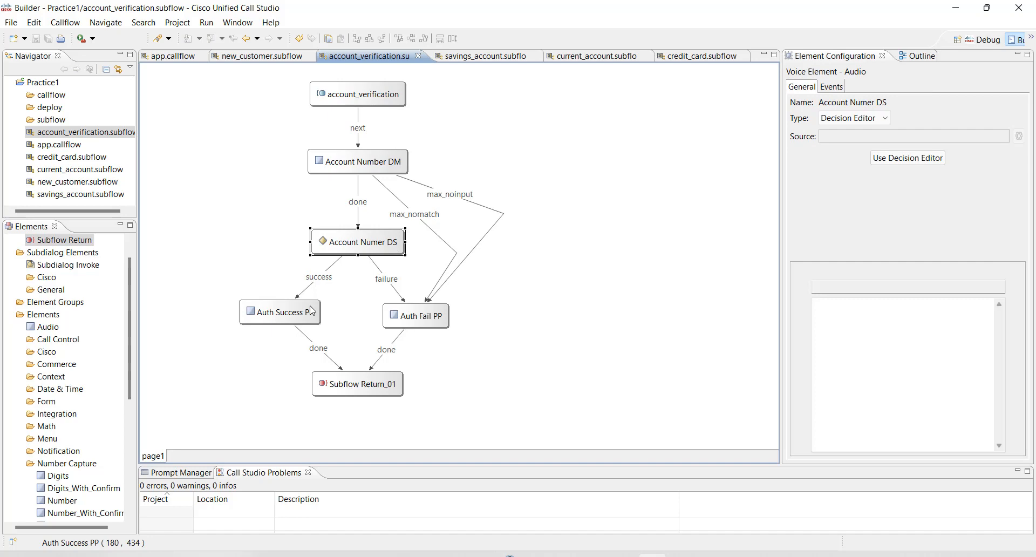
{"action": "left_click", "coordinate": [355, 383]}
{"action": "left_click", "coordinate": [357, 391]}
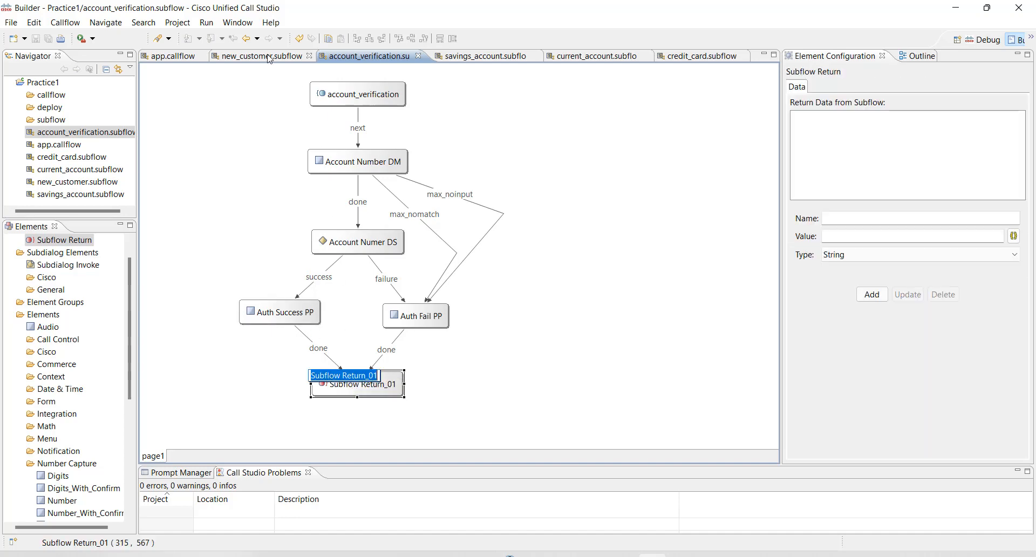
- Review the savings_account subflow from its verification call through Saving Account Verified PP to the return, and trace the app callflow to Hang Up
{"action": "left_click", "coordinate": [515, 57]}
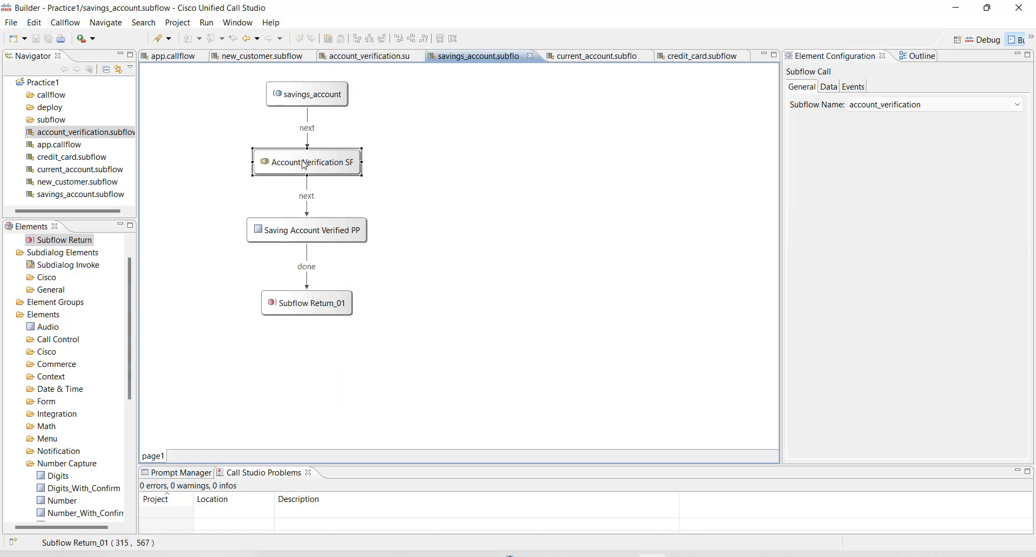
{"action": "left_click", "coordinate": [332, 234]}
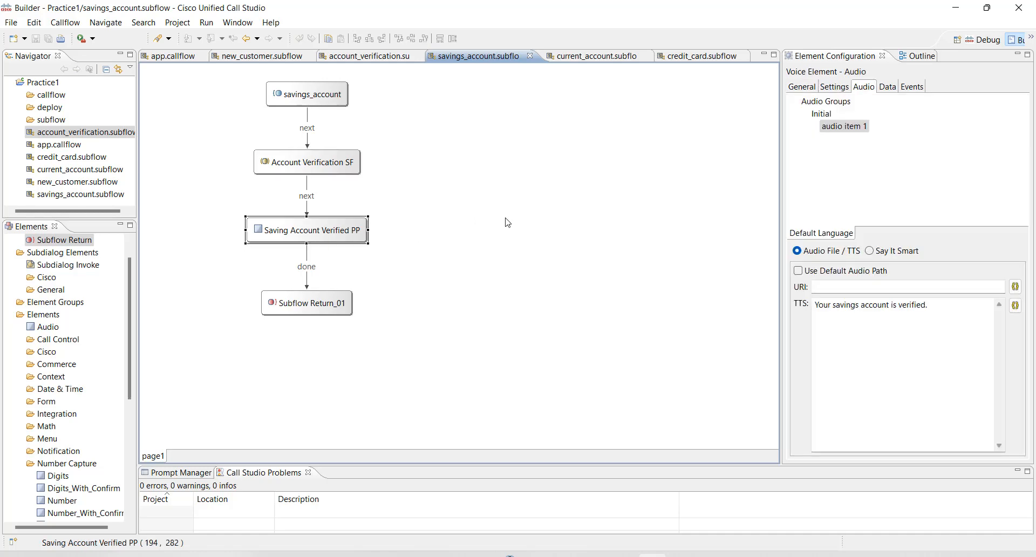
{"action": "left_click", "coordinate": [310, 313]}
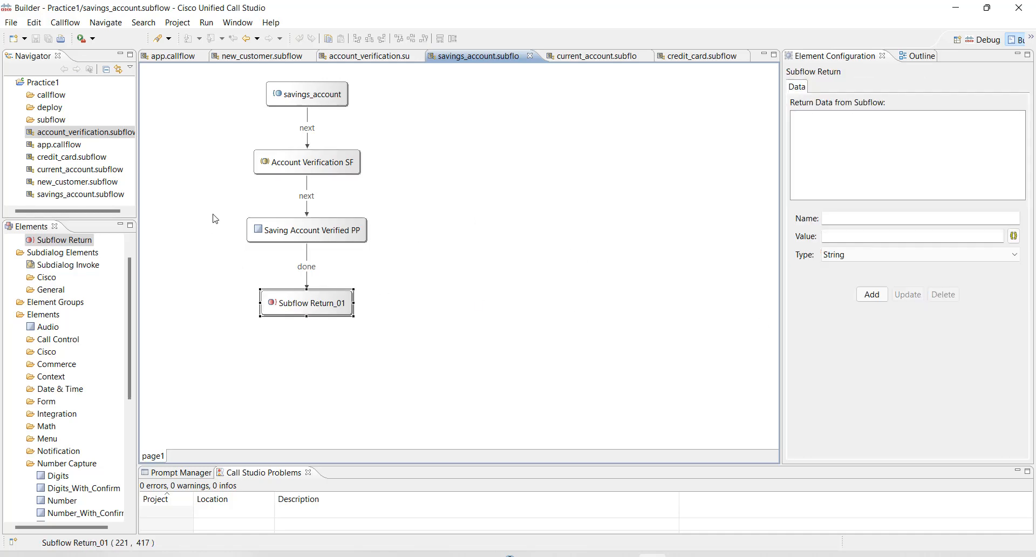
{"action": "left_click", "coordinate": [170, 57]}
{"action": "left_click", "coordinate": [451, 427]}
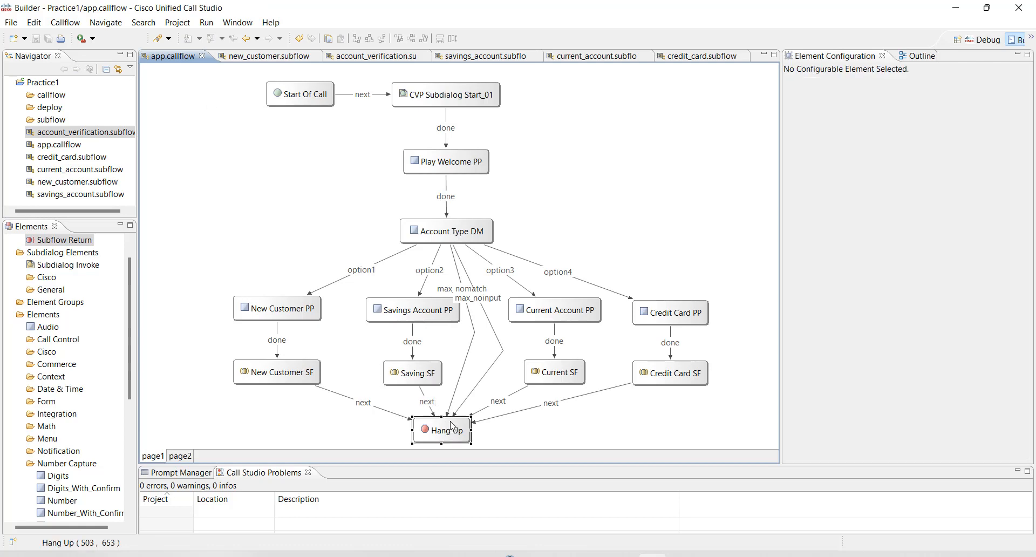
{"action": "left_click", "coordinate": [607, 245]}
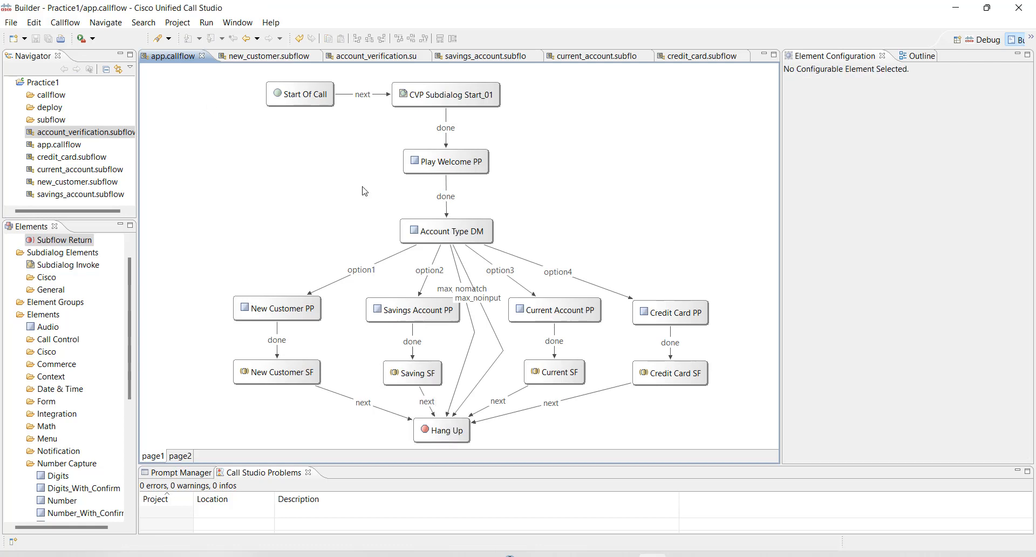
- Validate the Practice1 project, enlarge the problems list and go to the element behind the reported exit states error
{"action": "right_click", "coordinate": [48, 84]}
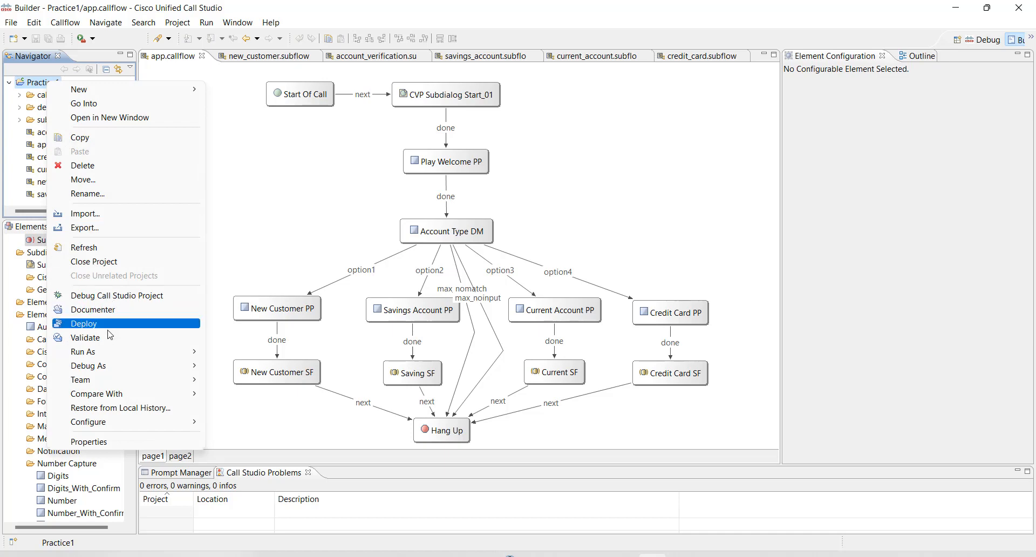
{"action": "left_click", "coordinate": [85, 337]}
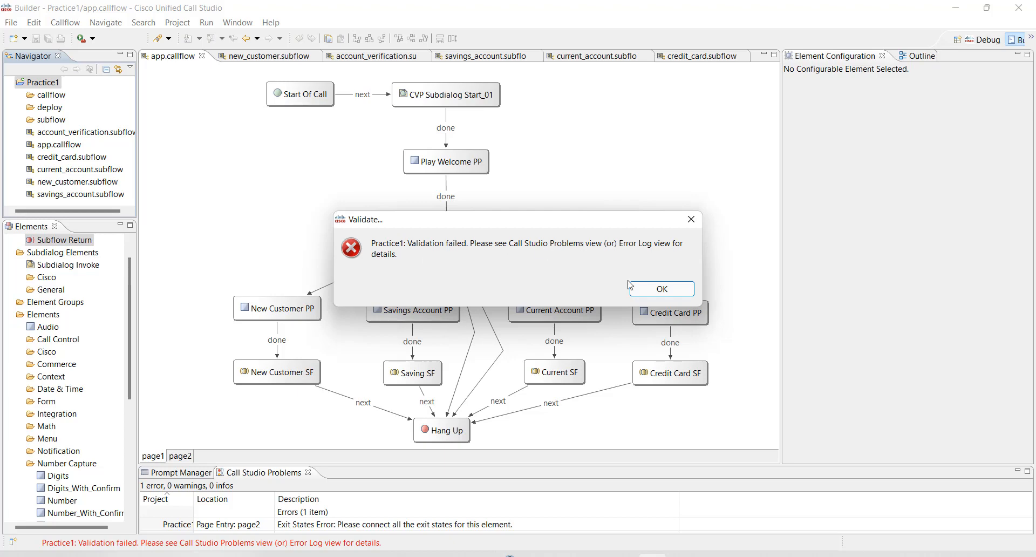
{"action": "left_click", "coordinate": [662, 288]}
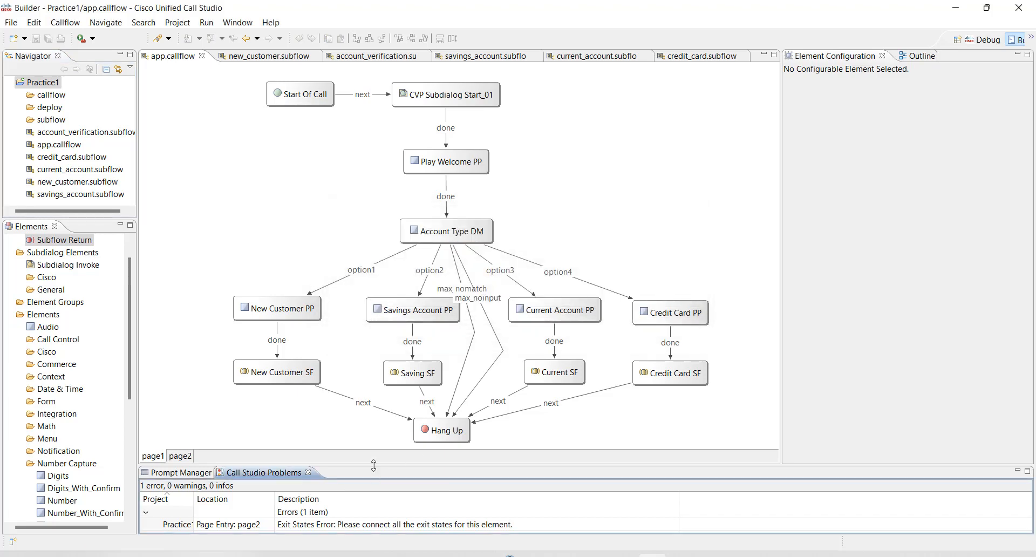
{"action": "left_click_drag", "start_coordinate": [374, 465], "coordinate": [357, 421]}
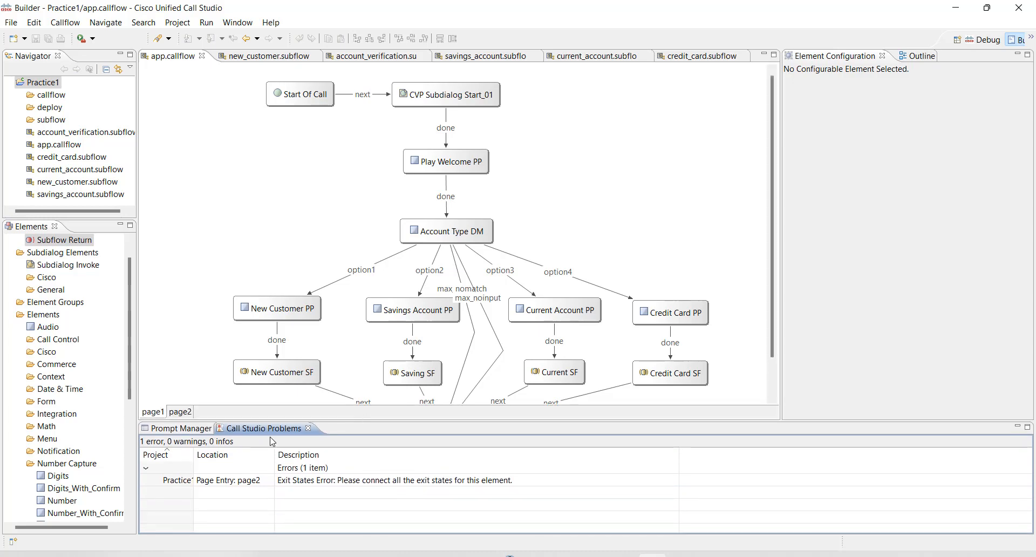
{"action": "double_click", "coordinate": [386, 481]}
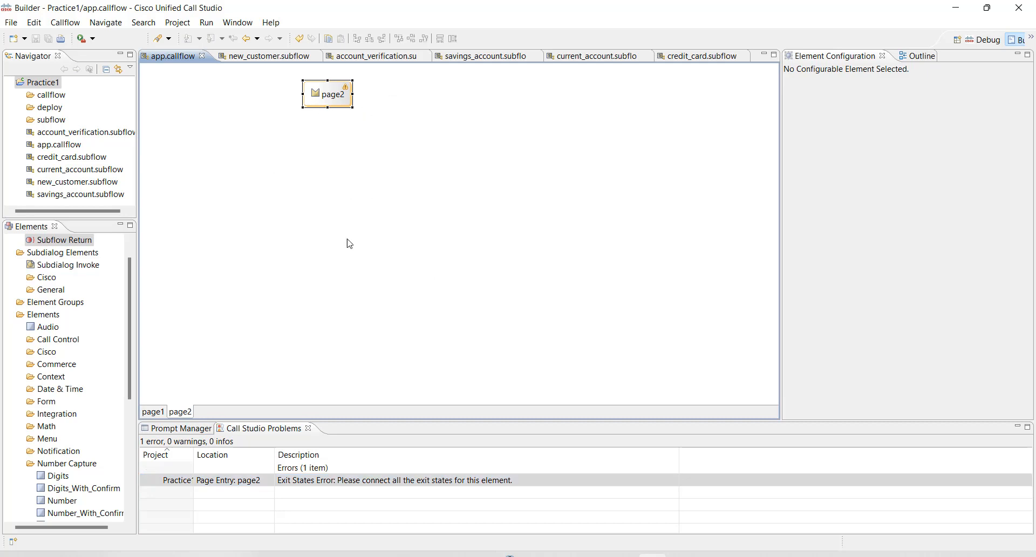
- Delete page2 from the app callflow
{"action": "right_click", "coordinate": [185, 412]}
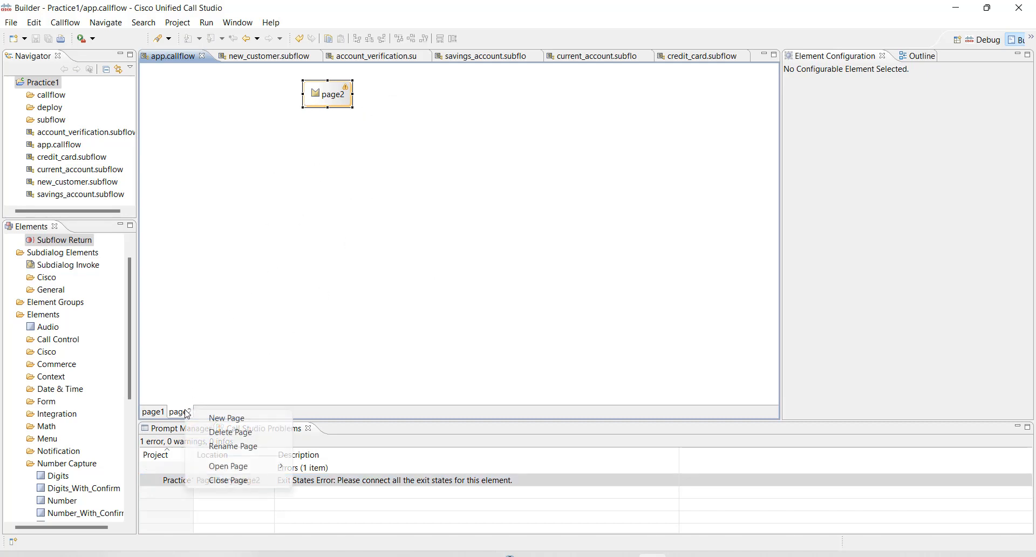
{"action": "left_click", "coordinate": [233, 430]}
{"action": "left_click", "coordinate": [615, 288]}
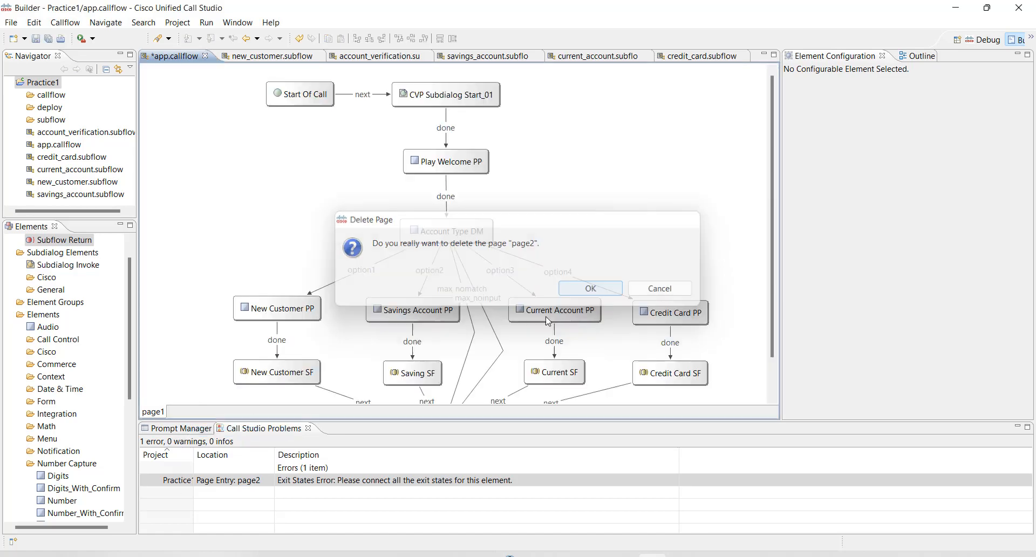
- Validate the Practice1 project again and inspect the listed exit states problem
{"action": "right_click", "coordinate": [46, 86]}
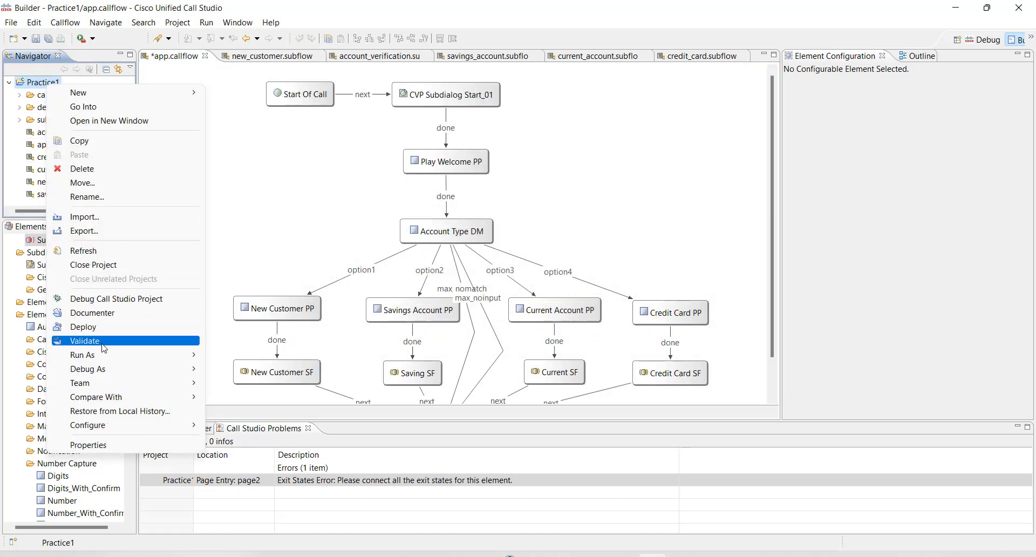
{"action": "left_click", "coordinate": [85, 341]}
{"action": "left_click", "coordinate": [670, 288]}
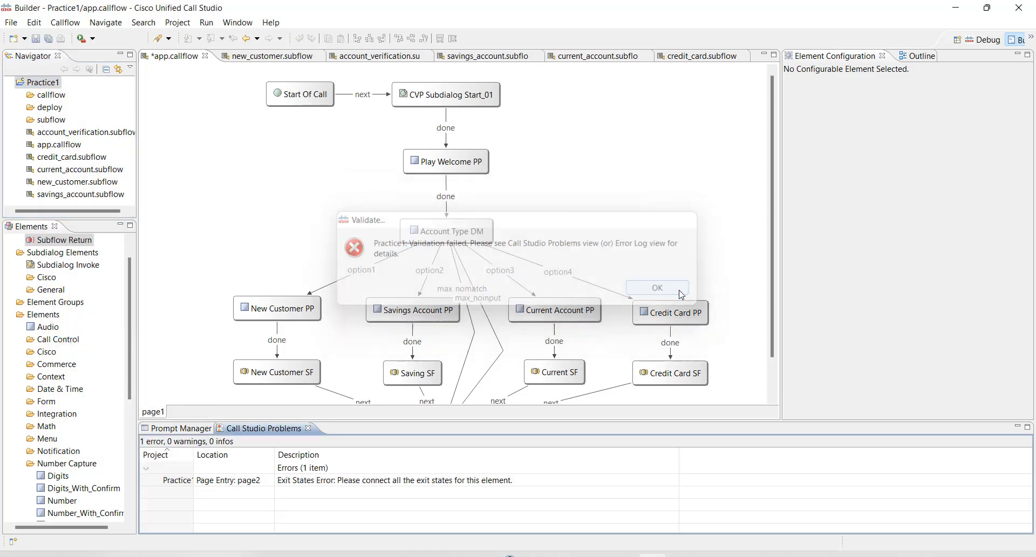
{"action": "left_click", "coordinate": [347, 483]}
{"action": "left_click", "coordinate": [347, 485]}
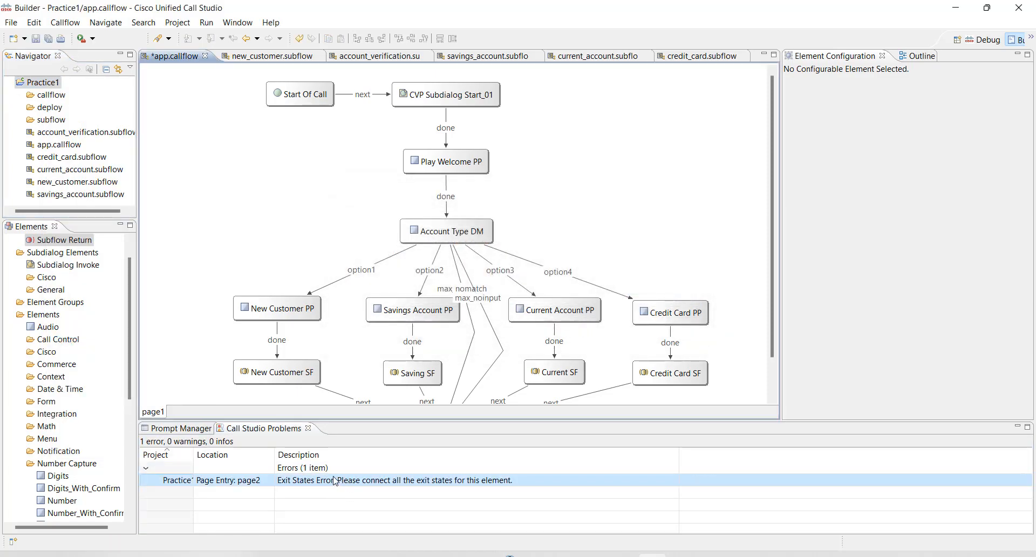
{"action": "double_click", "coordinate": [339, 486]}
- Save the app callflow and revalidate the Practice1 project
{"action": "key", "text": "ctrl+s"}
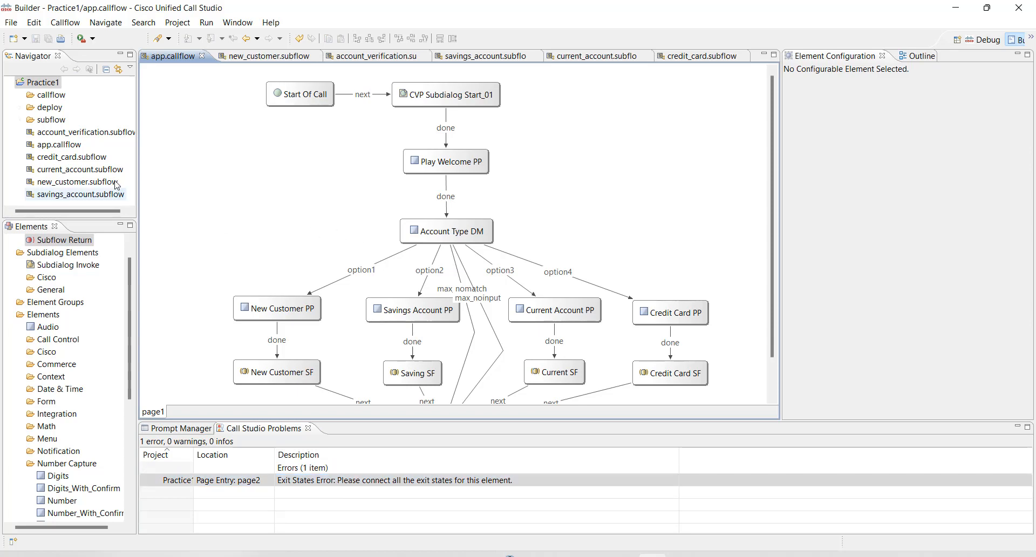
{"action": "right_click", "coordinate": [45, 82]}
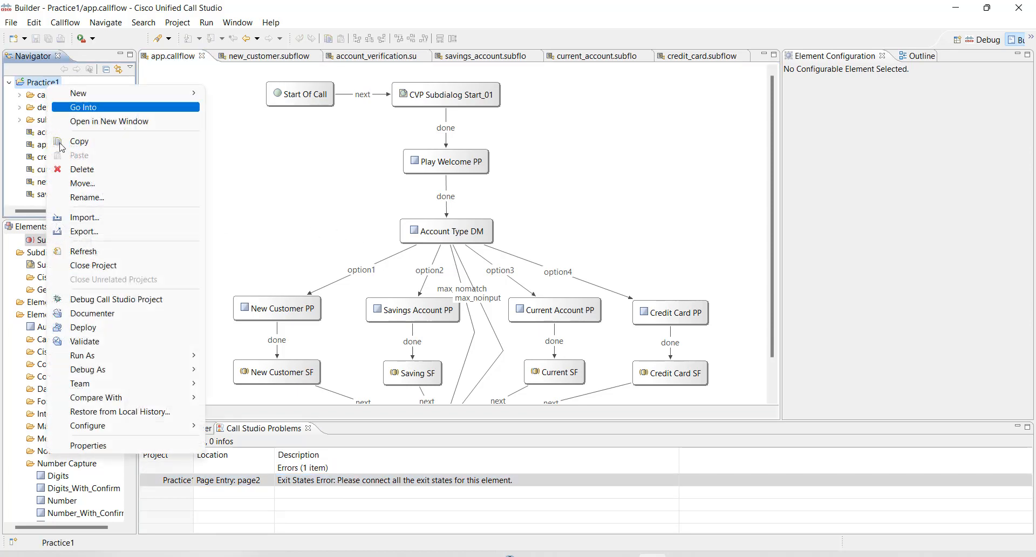
{"action": "left_click", "coordinate": [87, 342]}
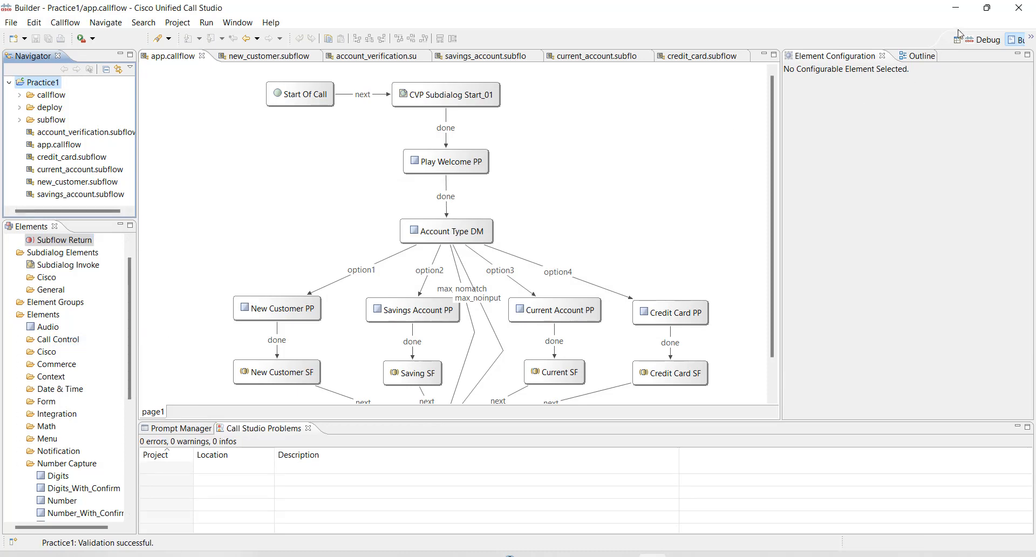
- Clear the previous call output of the Voice Application in the Debug perspective and return to the Builder perspective
{"action": "left_click", "coordinate": [985, 40]}
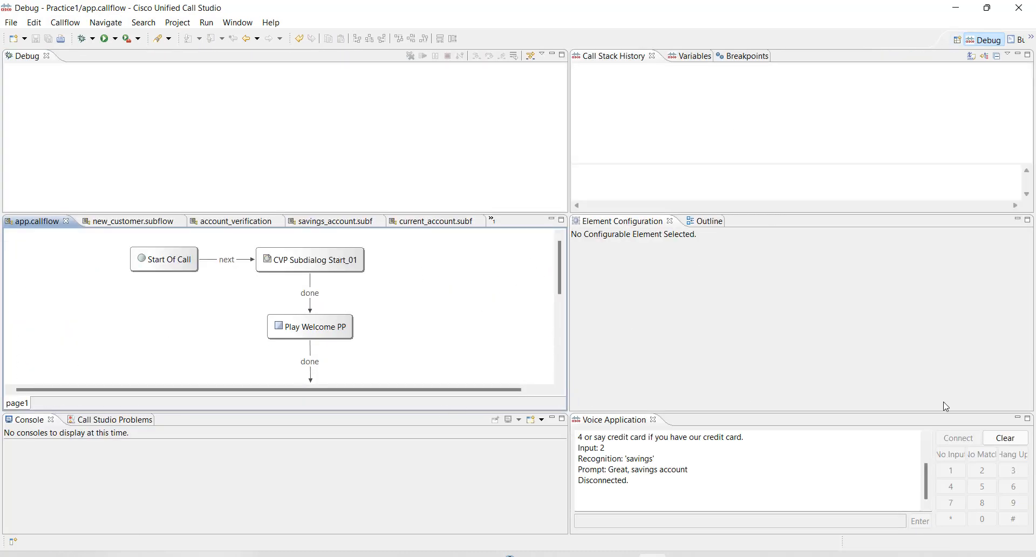
{"action": "left_click", "coordinate": [1005, 438]}
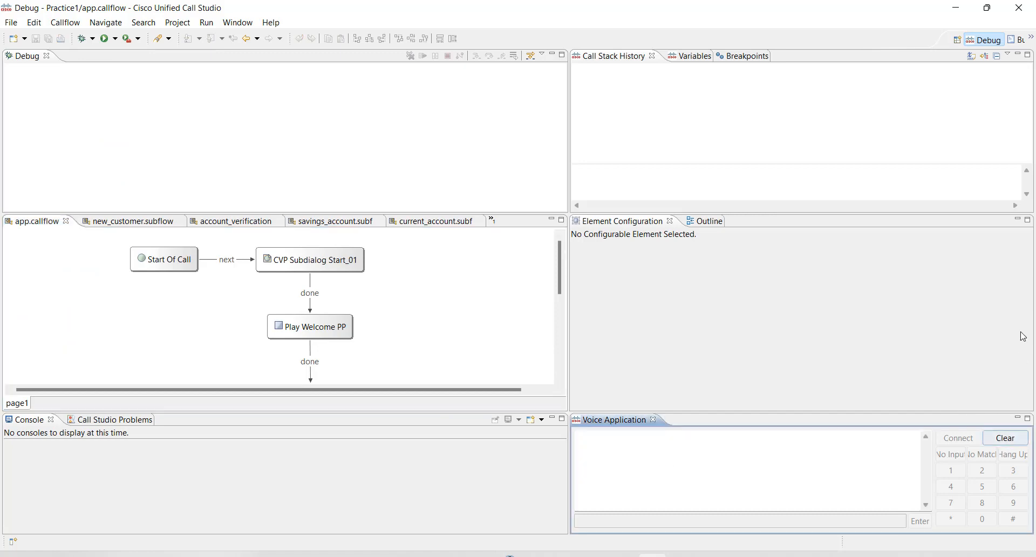
{"action": "left_click", "coordinate": [1014, 40]}
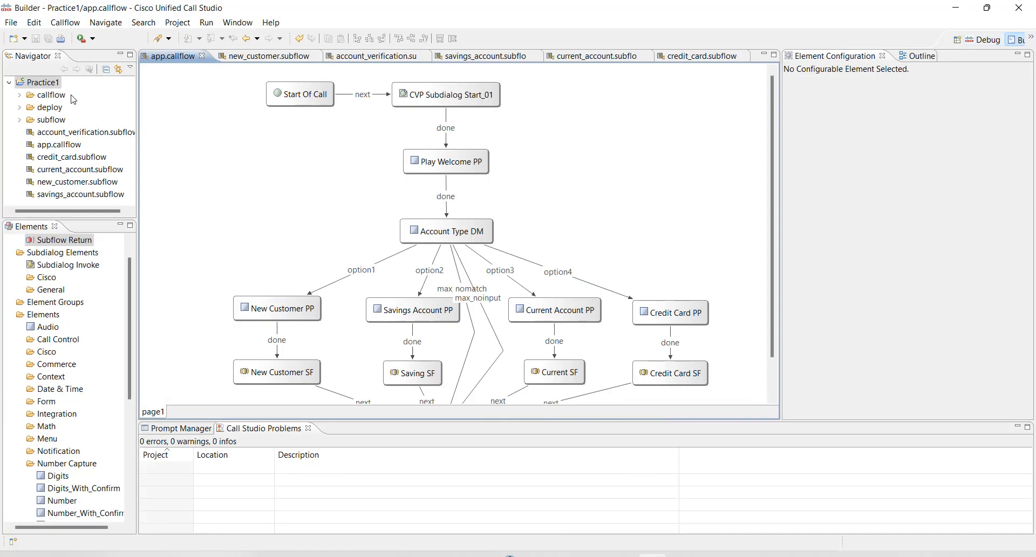
- Try to start a debug session of the Practice1 Call Studio project
{"action": "left_click", "coordinate": [44, 83]}
{"action": "right_click", "coordinate": [44, 82]}
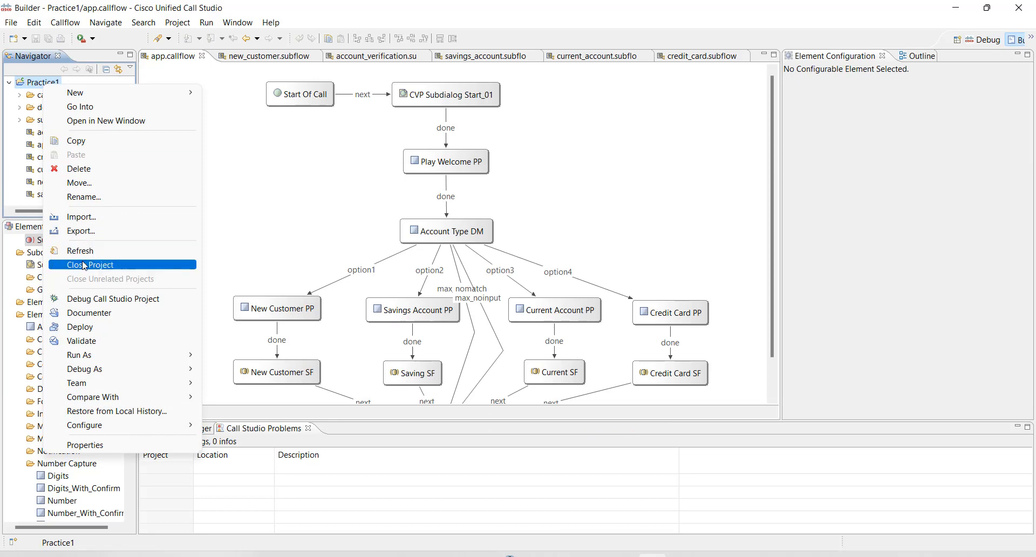
{"action": "left_click", "coordinate": [92, 300]}
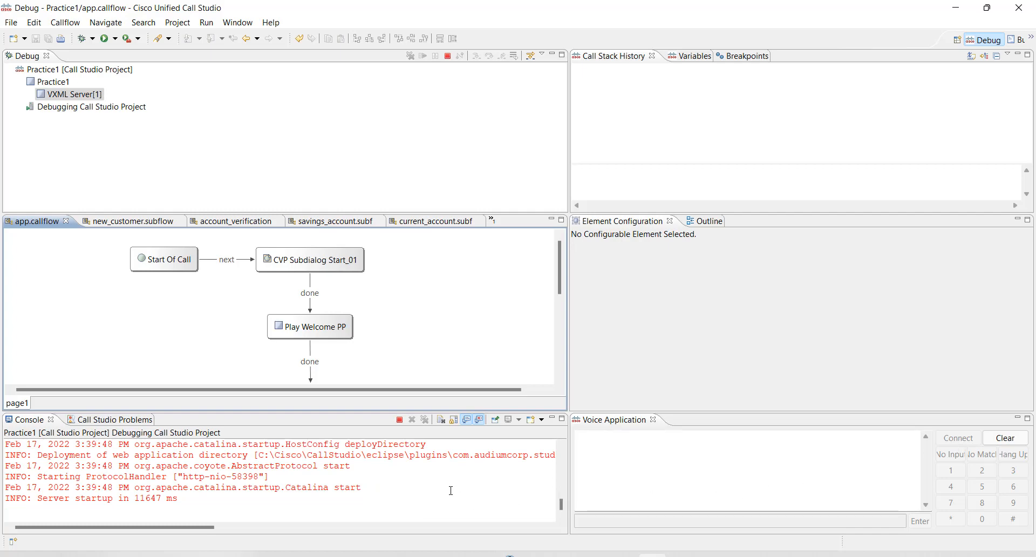
- Terminate the Practice1 debug session and remove all terminated launches
{"action": "left_click", "coordinate": [400, 420]}
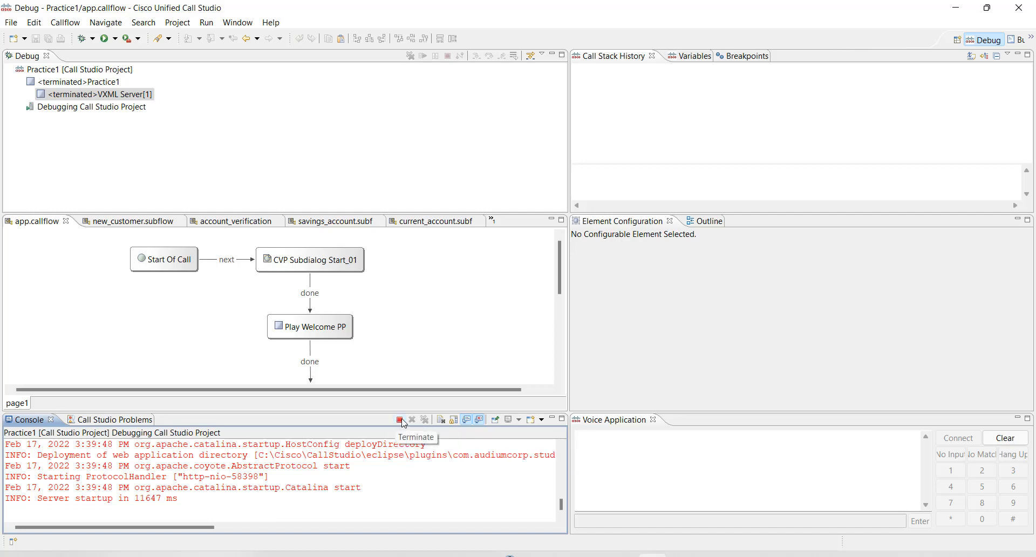
{"action": "left_click", "coordinate": [404, 423]}
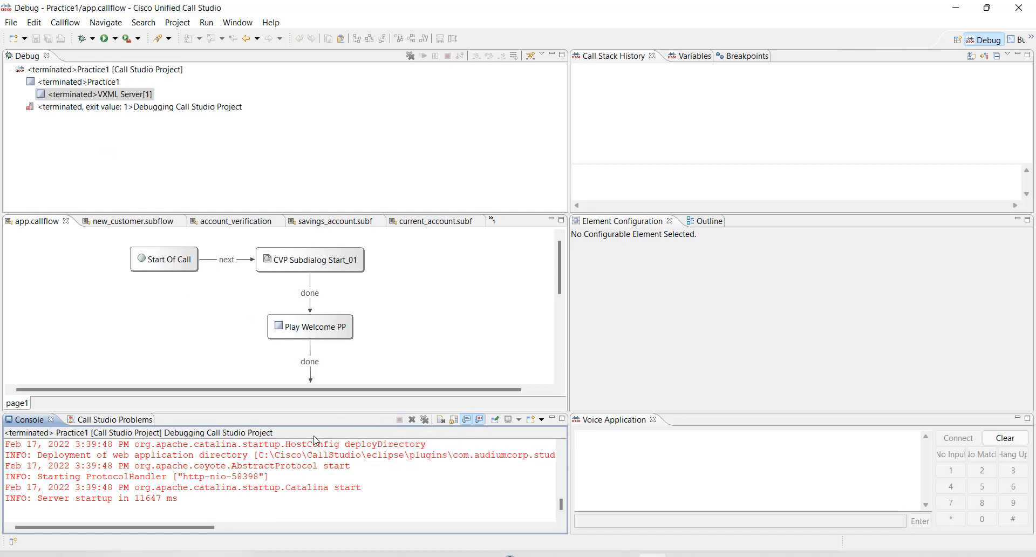
{"action": "left_click", "coordinate": [425, 421]}
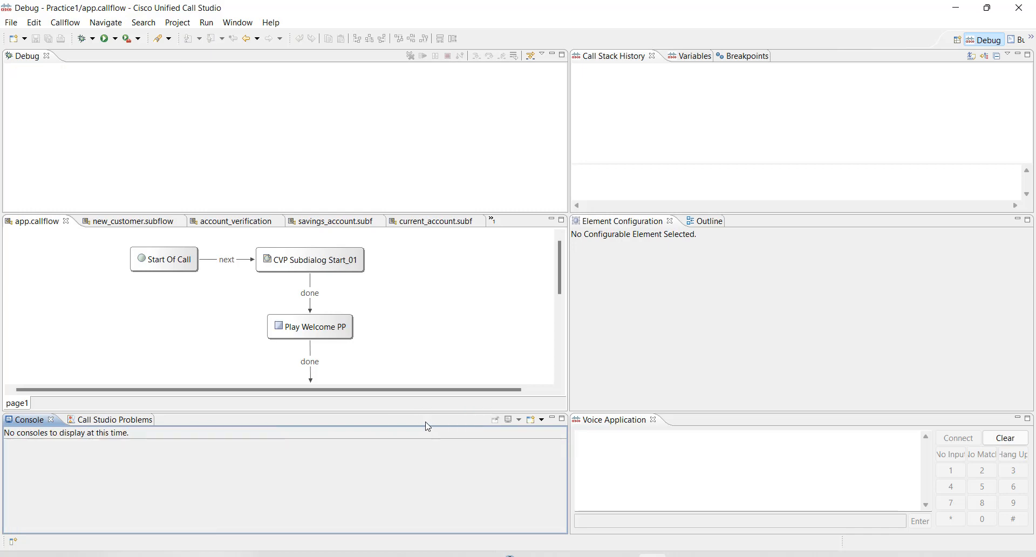
- Restart Call Studio and switch back to its window from the logs folder in File Explorer
{"action": "left_click", "coordinate": [12, 22]}
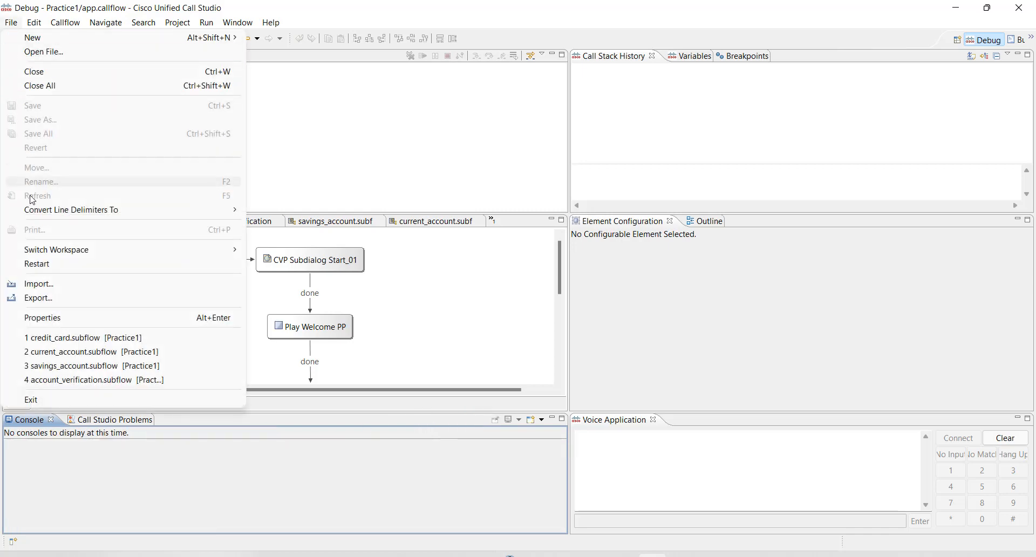
{"action": "left_click", "coordinate": [54, 264]}
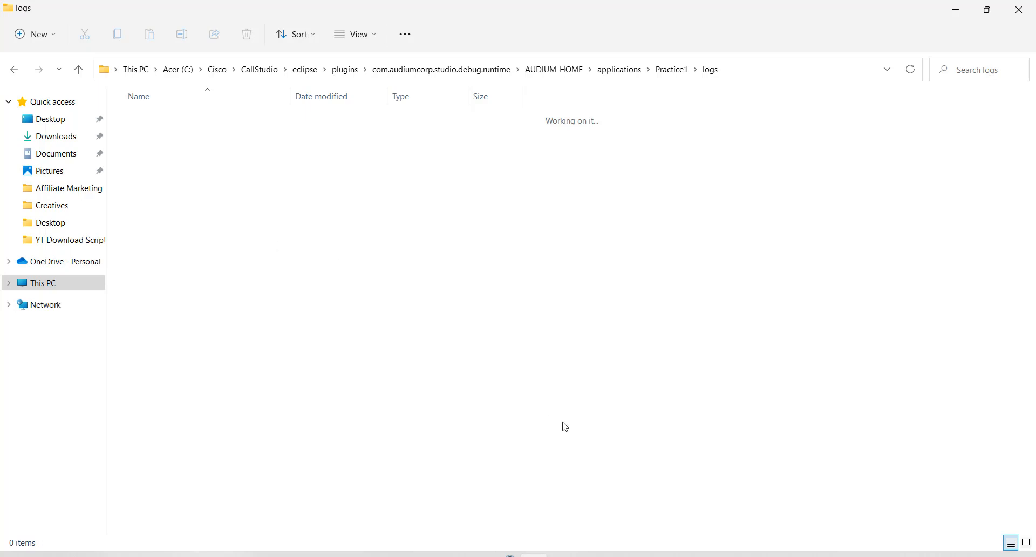
{"action": "left_click", "coordinate": [683, 556]}
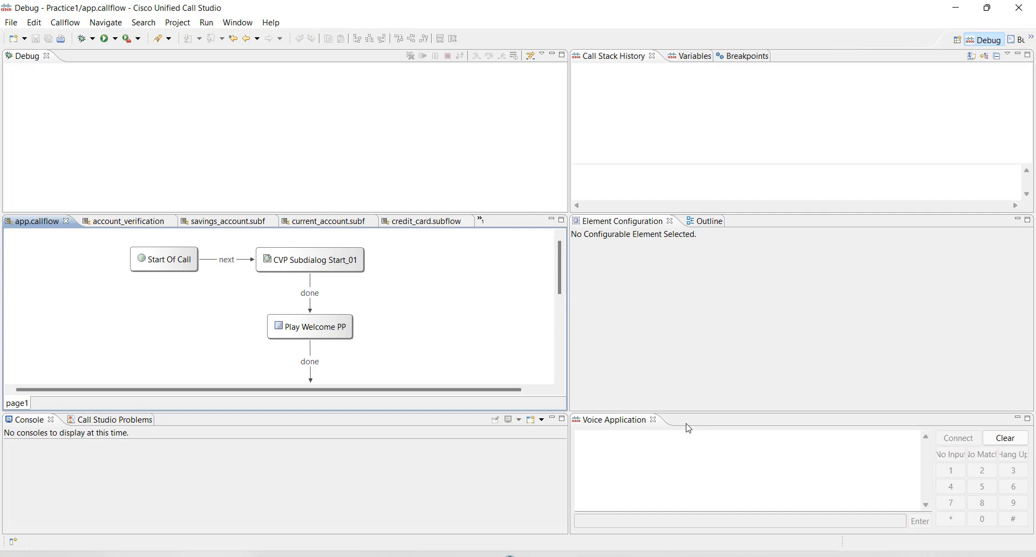
- Start a debug session of the Practice1 Call Studio project and connect a simulated call in the Voice Application
{"action": "left_click", "coordinate": [93, 39]}
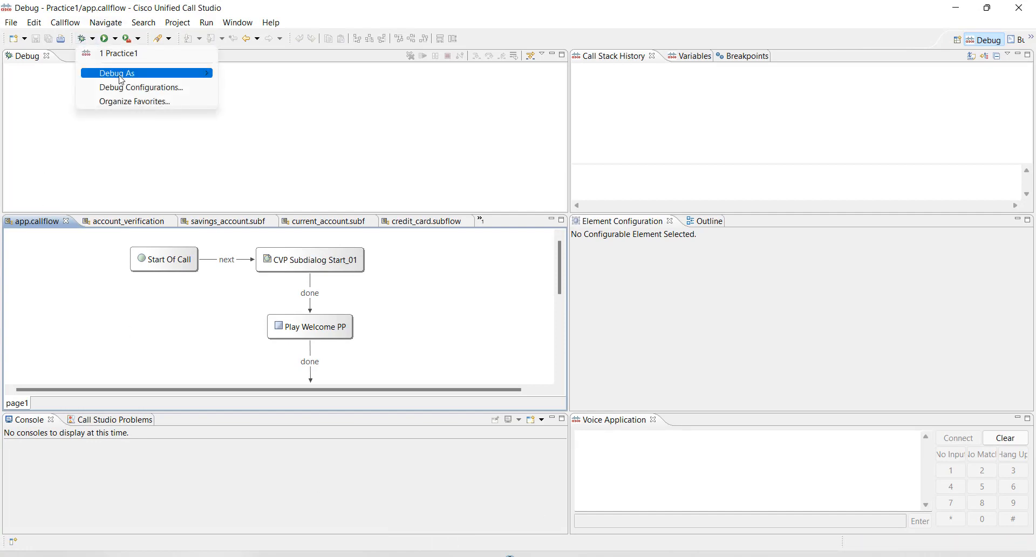
{"action": "left_click", "coordinate": [112, 53]}
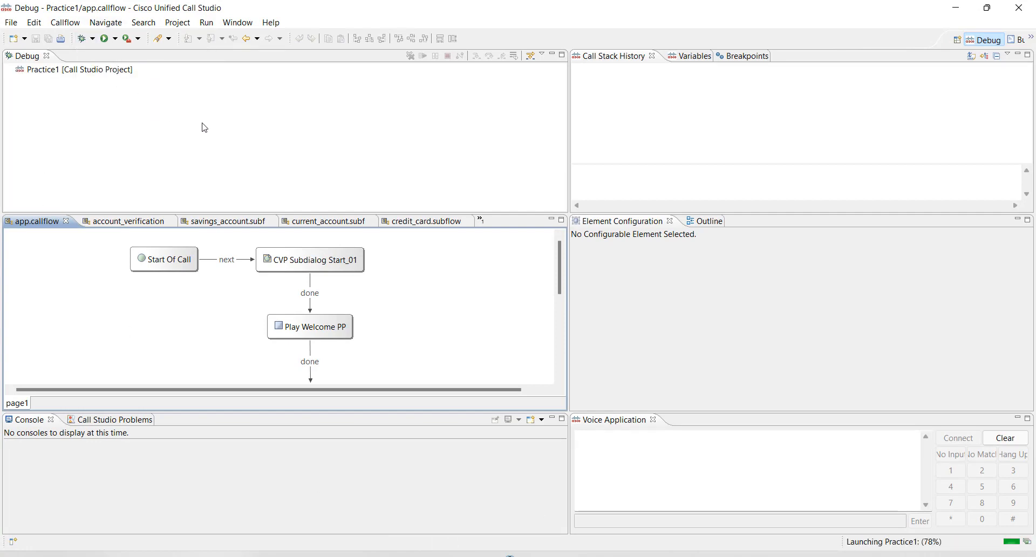
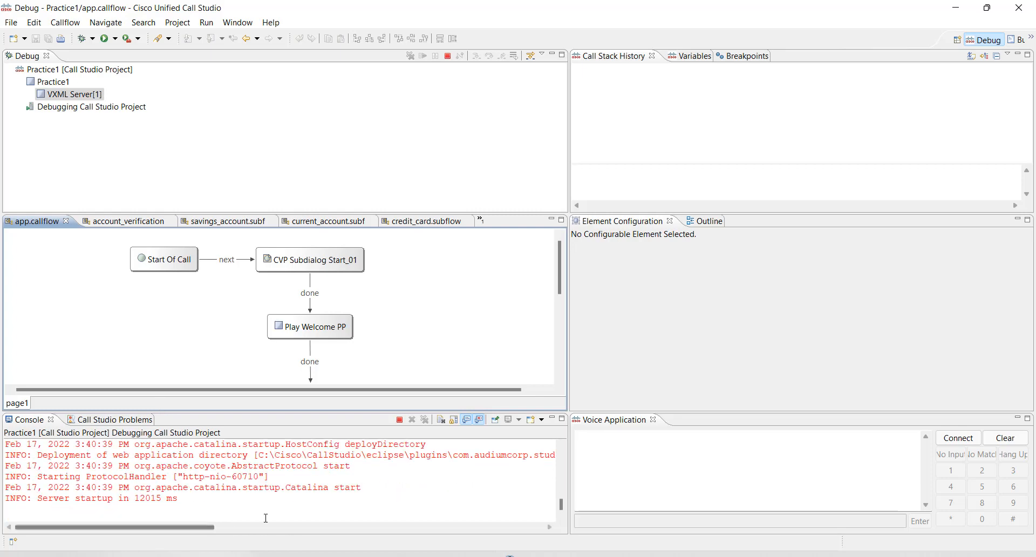
{"action": "left_click", "coordinate": [960, 438]}
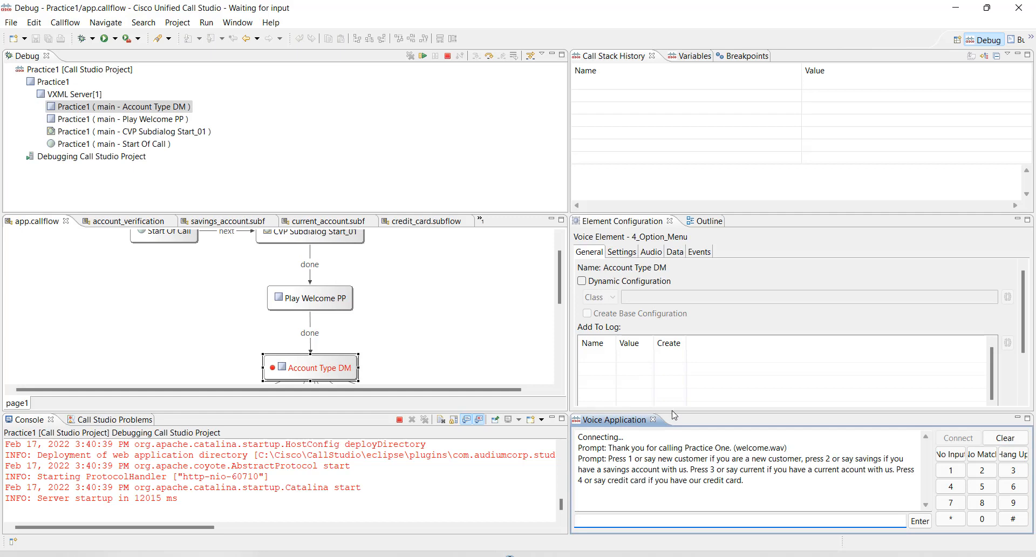
- Enlarge the Voice Application view and answer the account type prompt with option 2 for savings
{"action": "left_click_drag", "start_coordinate": [674, 416], "coordinate": [674, 312]}
{"action": "left_click", "coordinate": [982, 364]}
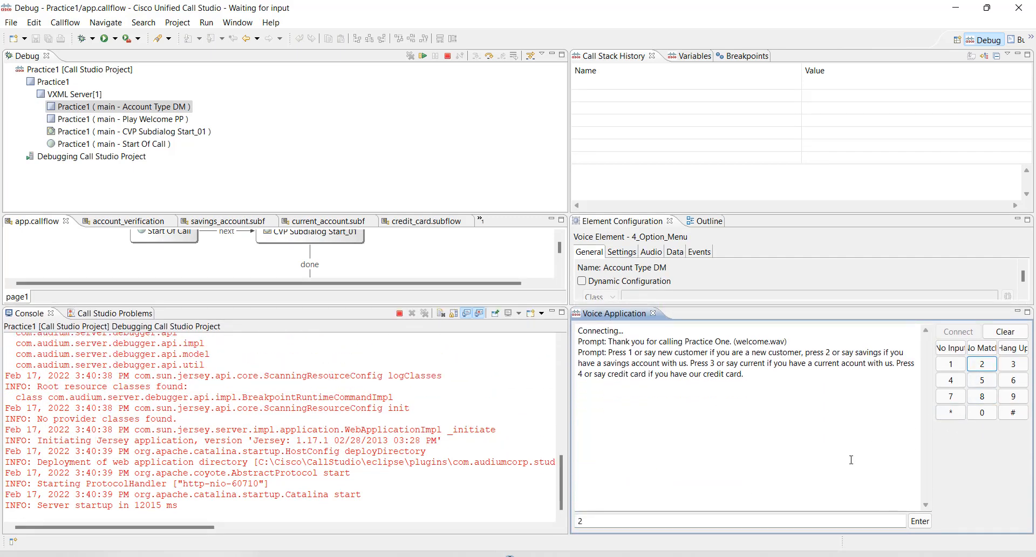
{"action": "left_click", "coordinate": [921, 521]}
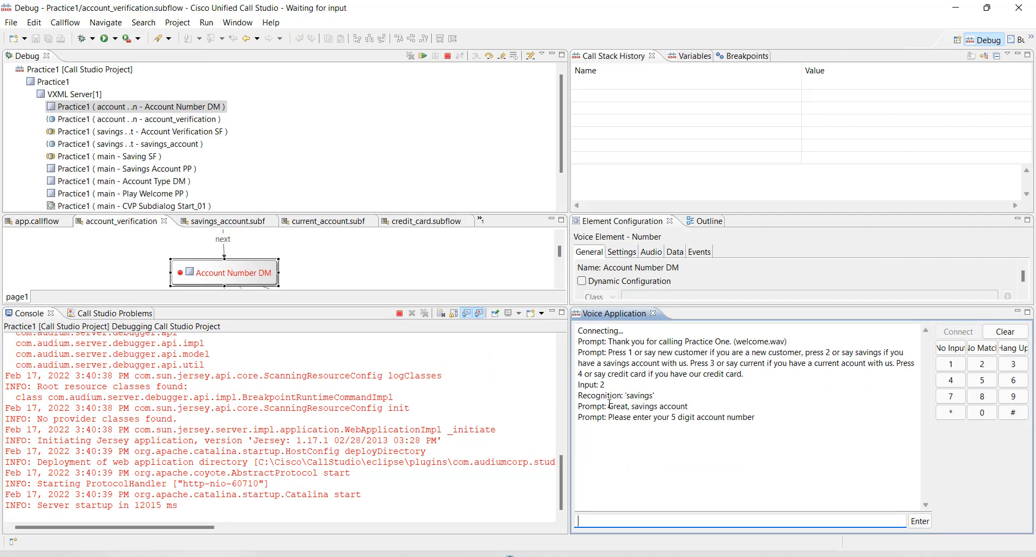
- Submit the 5-digit account number in the simulated call and review the authentication and savings account prompts
{"action": "left_click_drag", "start_coordinate": [608, 406], "coordinate": [688, 406]}
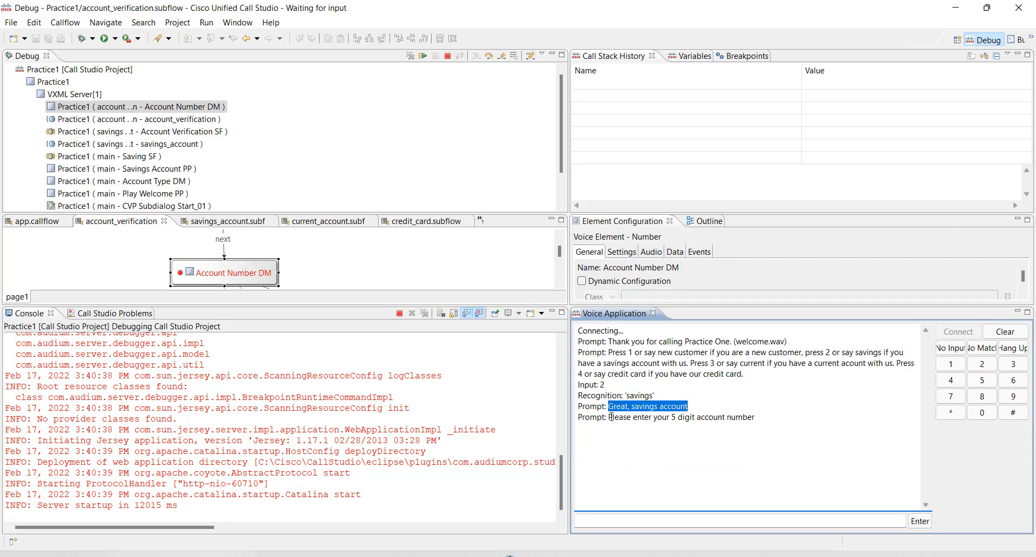
{"action": "left_click_drag", "start_coordinate": [612, 417], "coordinate": [756, 417]}
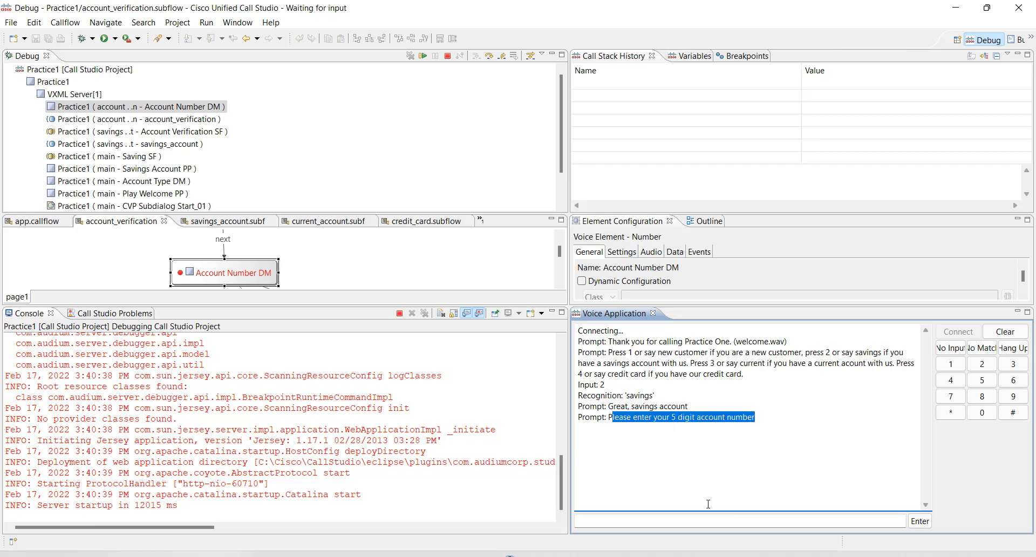
{"action": "left_click", "coordinate": [695, 519]}
{"action": "type", "text": "12345"}
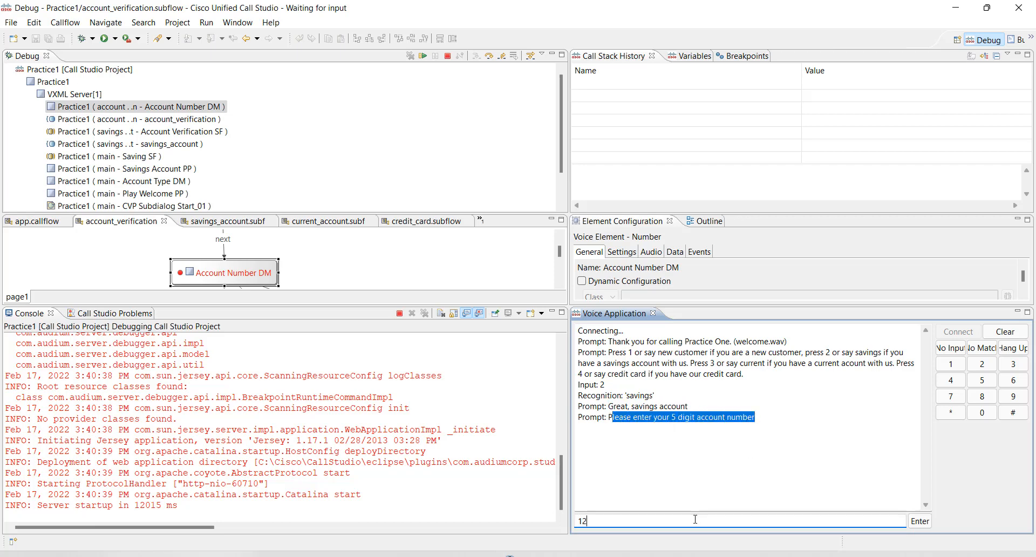
{"action": "left_click", "coordinate": [924, 522]}
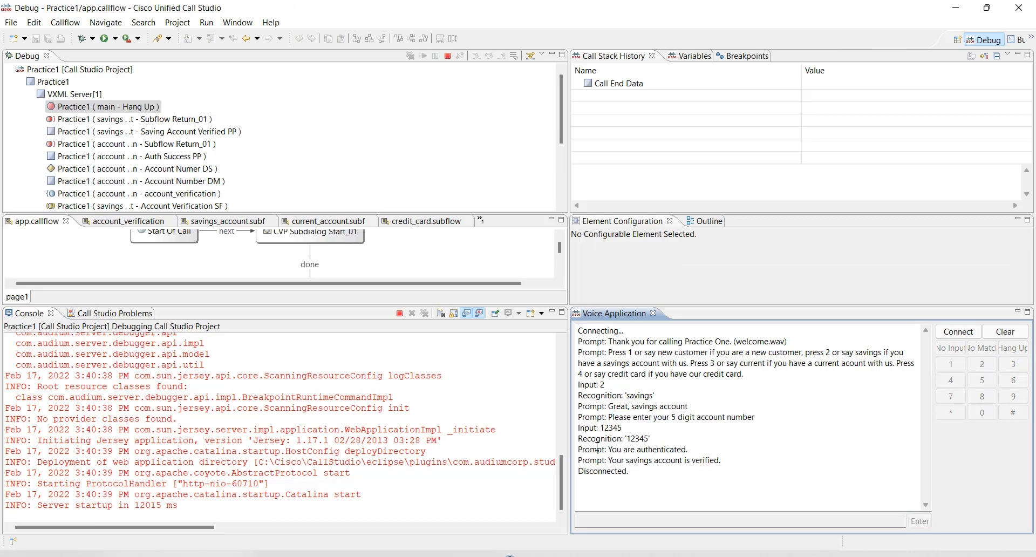
{"action": "left_click_drag", "start_coordinate": [610, 450], "coordinate": [689, 450]}
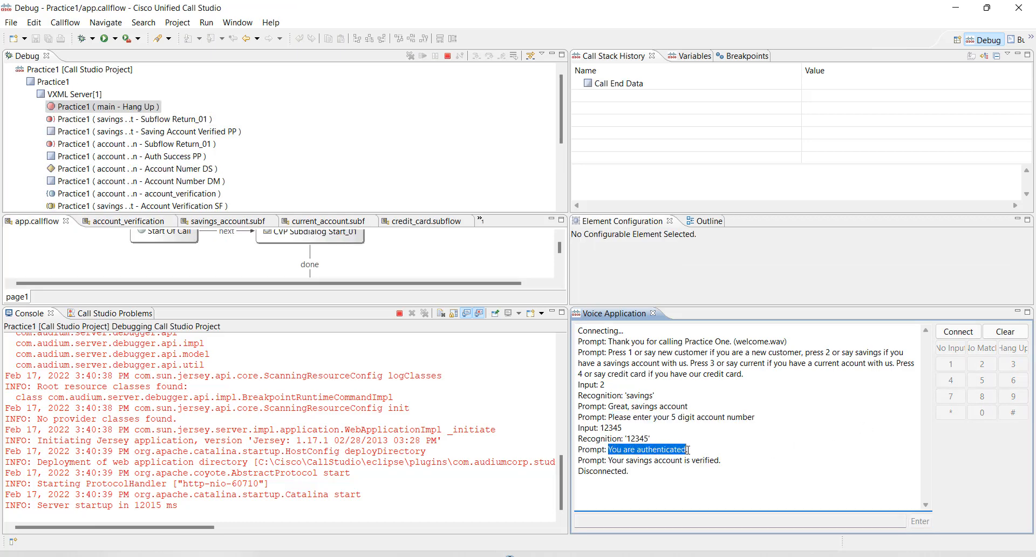
{"action": "left_click_drag", "start_coordinate": [610, 460], "coordinate": [721, 461]}
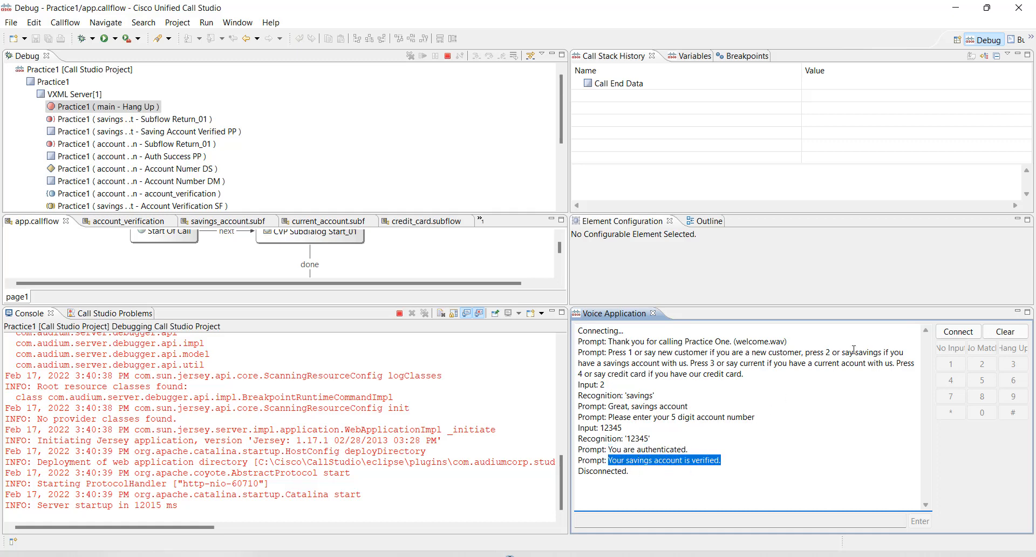
- Clear the previous call output, then connect a new simulated call and submit option 2 for savings
{"action": "left_click", "coordinate": [1006, 333]}
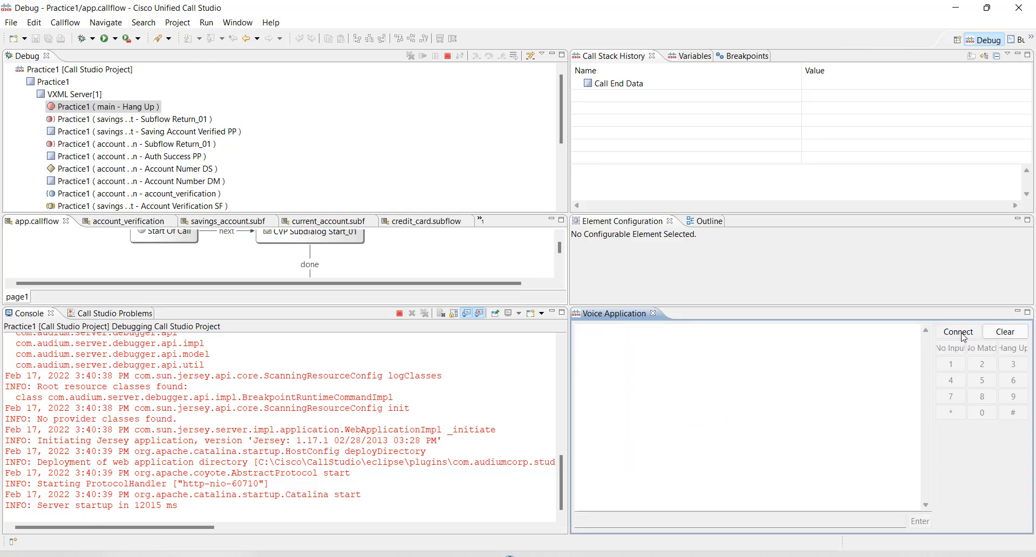
{"action": "left_click", "coordinate": [958, 333]}
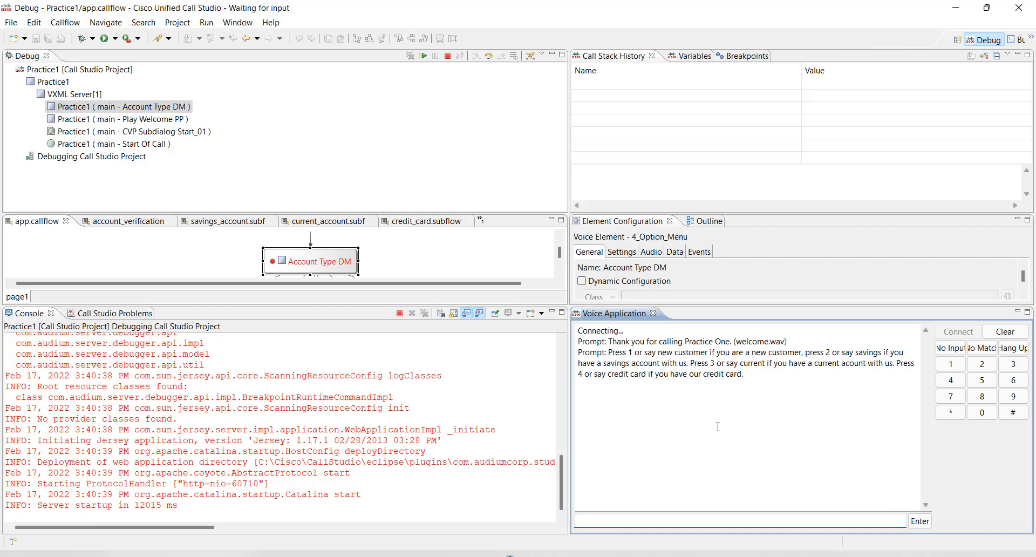
{"action": "left_click", "coordinate": [982, 364]}
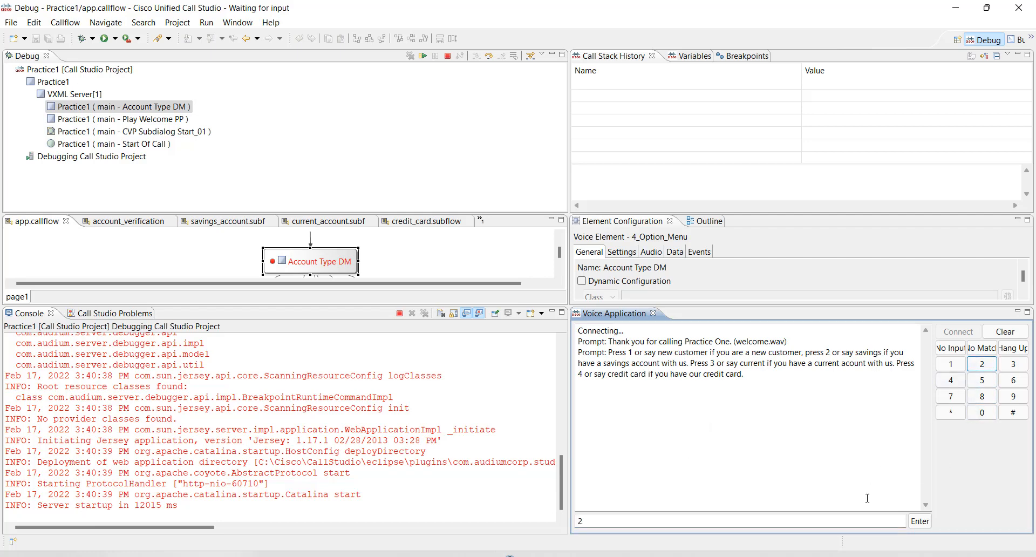
{"action": "left_click", "coordinate": [920, 521]}
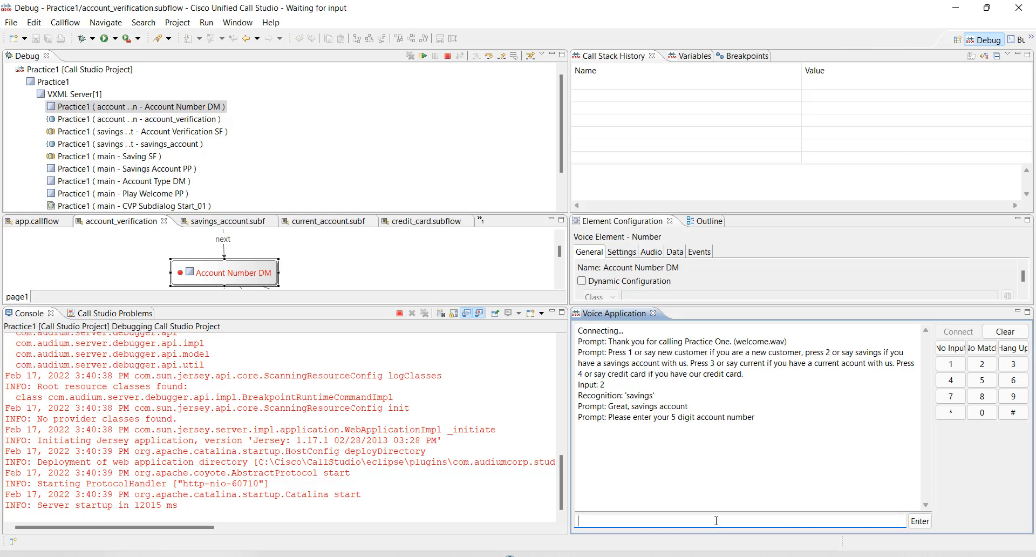
- Submit a six-digit account number to test the failure path and review the resulting authentication and savings prompts
{"action": "type", "text": "123456"}
{"action": "left_click", "coordinate": [921, 521]}
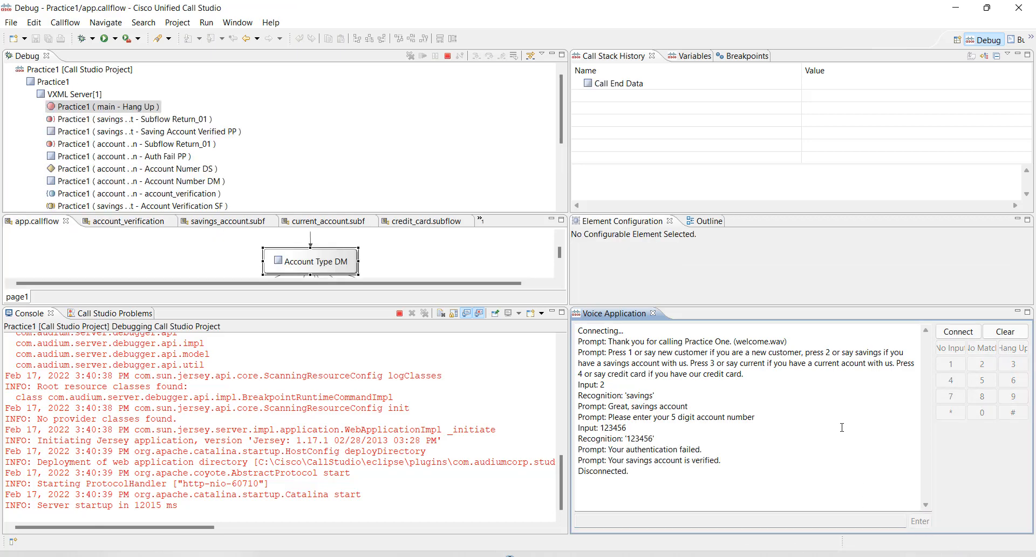
{"action": "left_click_drag", "start_coordinate": [608, 450], "coordinate": [724, 449]}
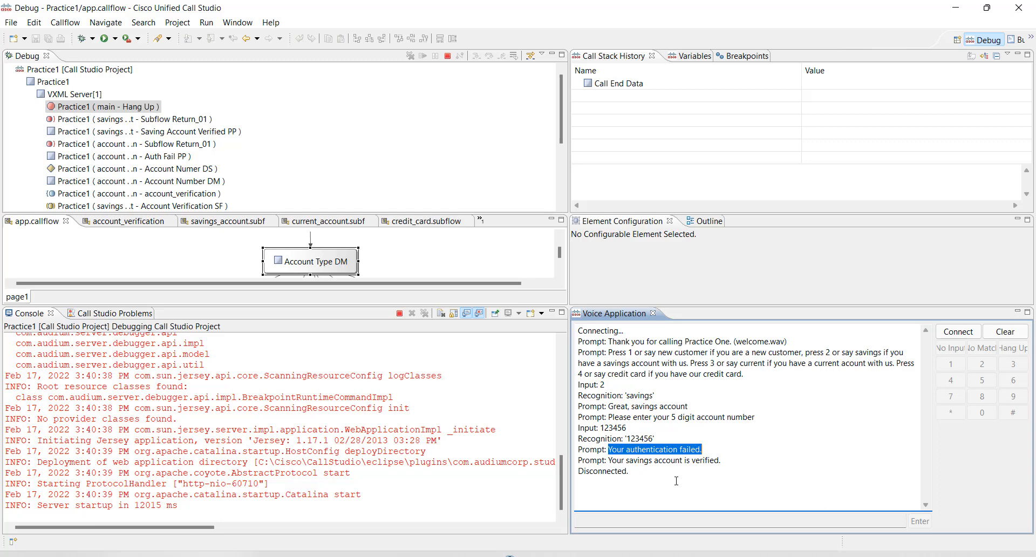
{"action": "double_click", "coordinate": [637, 461]}
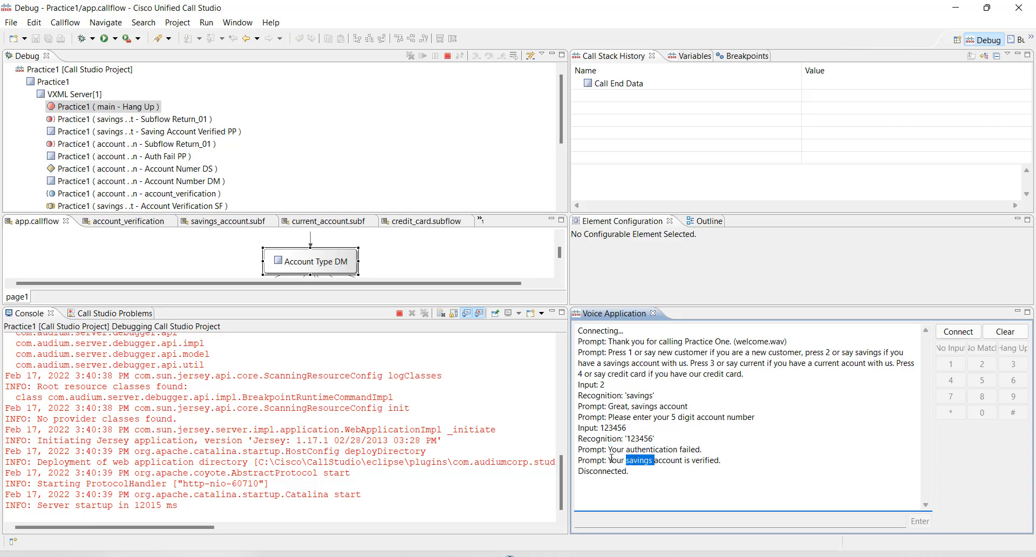
{"action": "left_click_drag", "start_coordinate": [612, 460], "coordinate": [722, 459]}
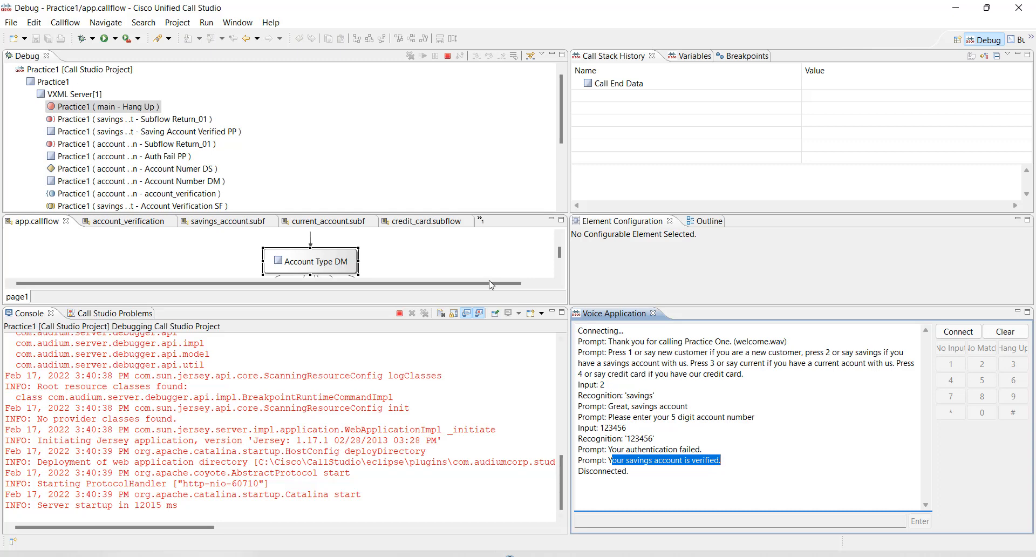
- Return to the Builder perspective, then switch to File Explorer and open the logs folder of the Practice1 application
{"action": "left_click", "coordinate": [1014, 40]}
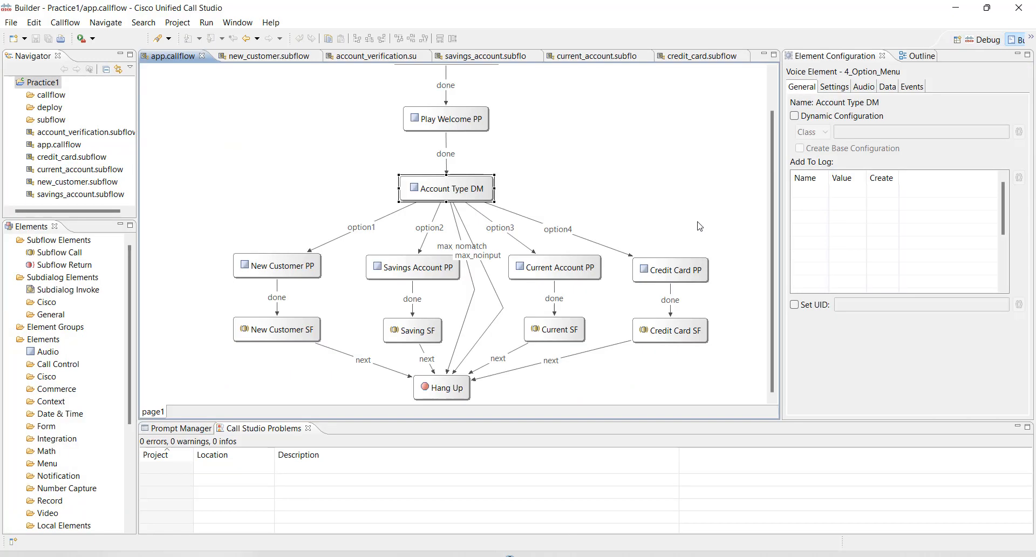
{"action": "left_click", "coordinate": [454, 61]}
{"action": "left_click", "coordinate": [306, 235]}
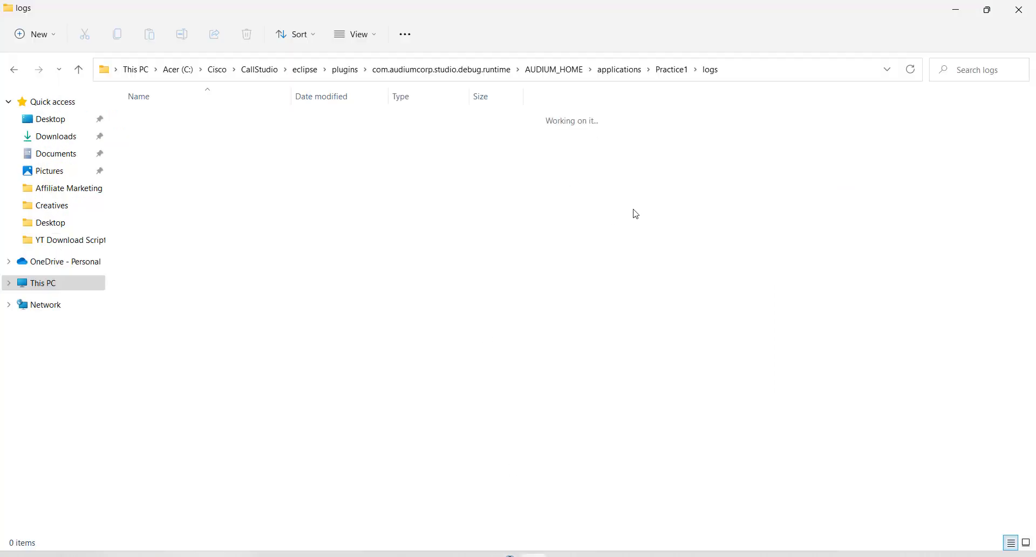
{"action": "left_click", "coordinate": [672, 72]}
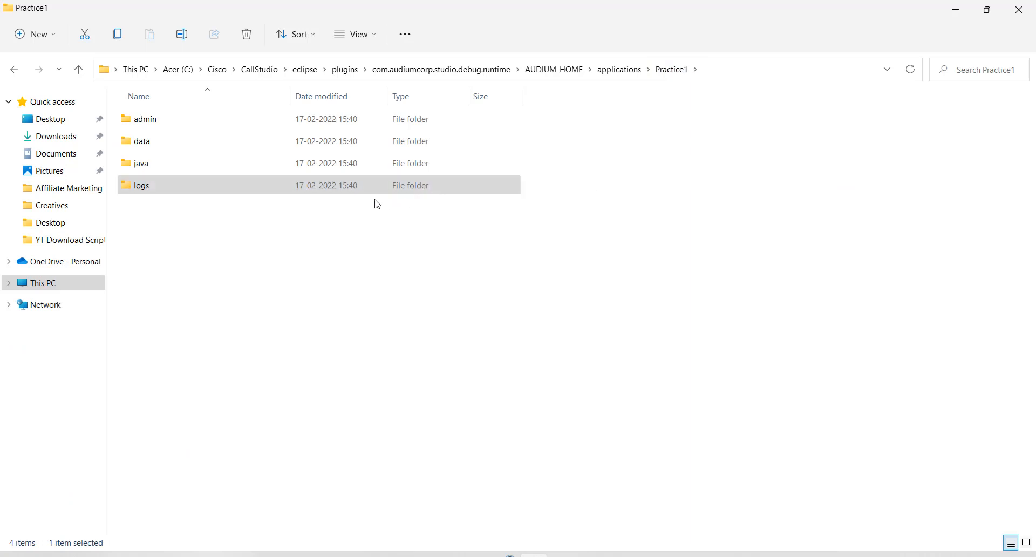
{"action": "double_click", "coordinate": [299, 187]}
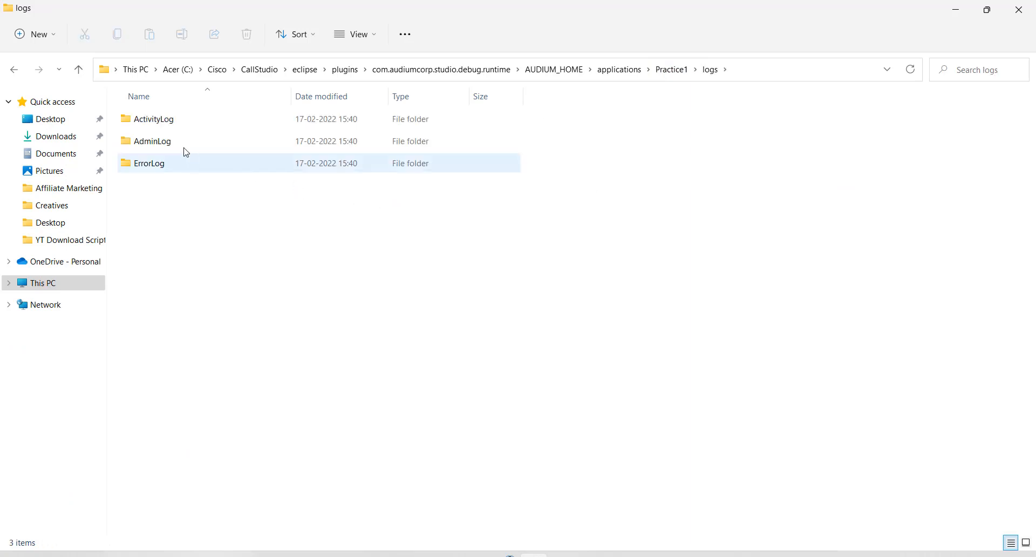
{"action": "double_click", "coordinate": [177, 169]}
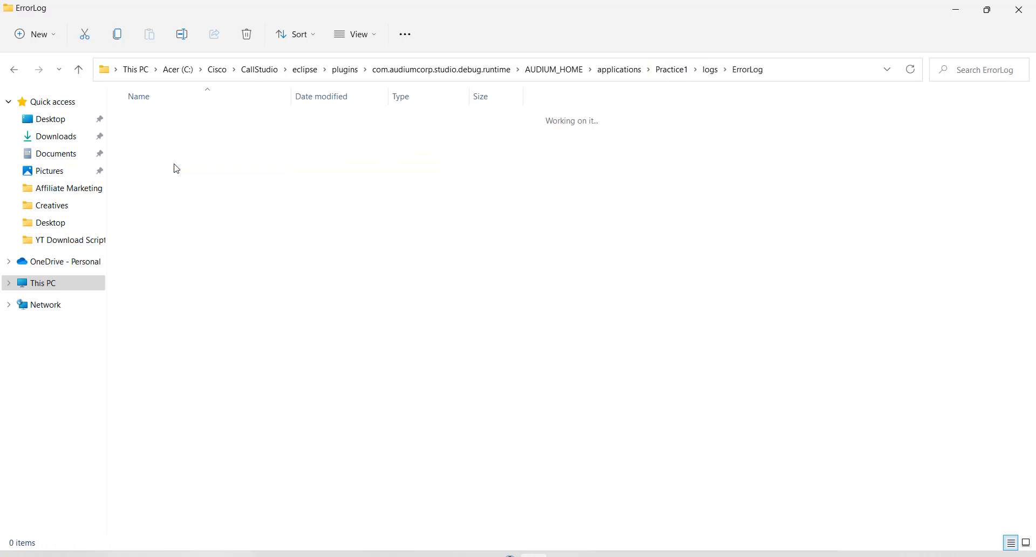
{"action": "left_click", "coordinate": [723, 74]}
{"action": "left_click", "coordinate": [708, 70]}
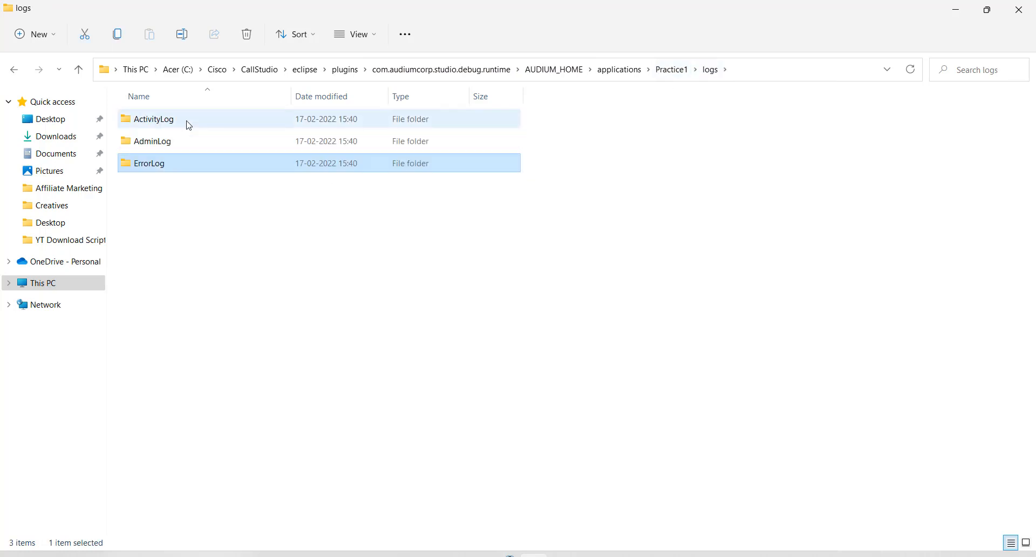
{"action": "double_click", "coordinate": [191, 123]}
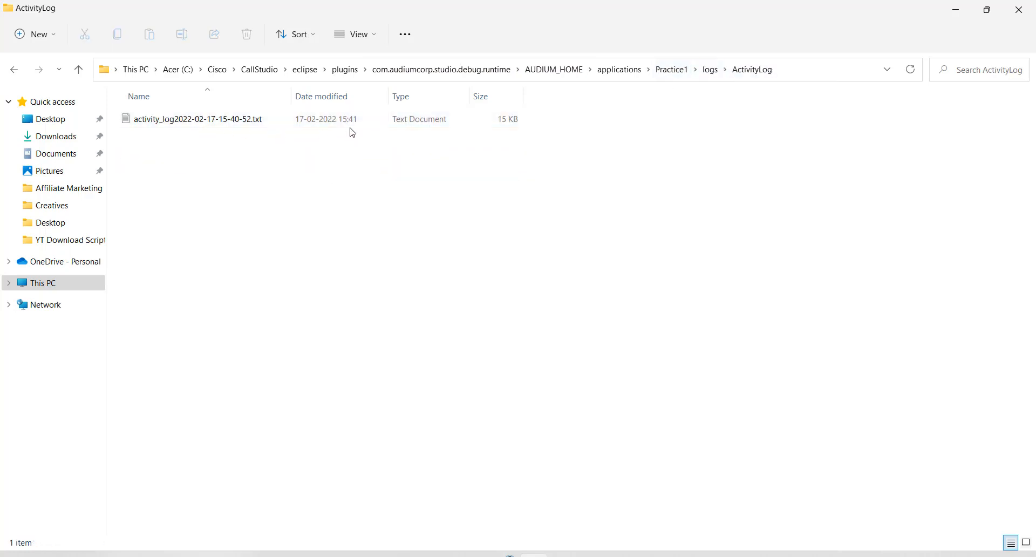
{"action": "double_click", "coordinate": [262, 125]}
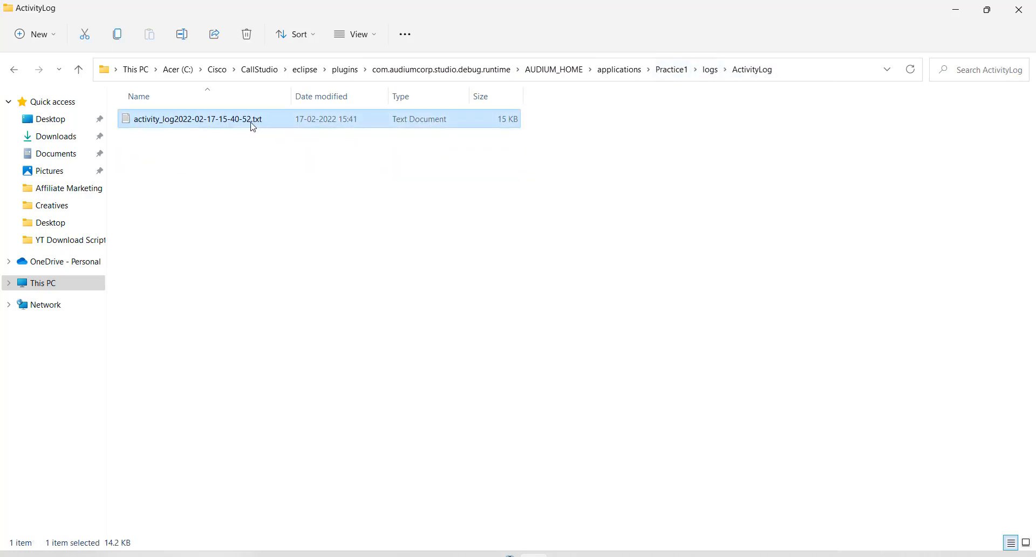
{"action": "left_click", "coordinate": [900, 141]}
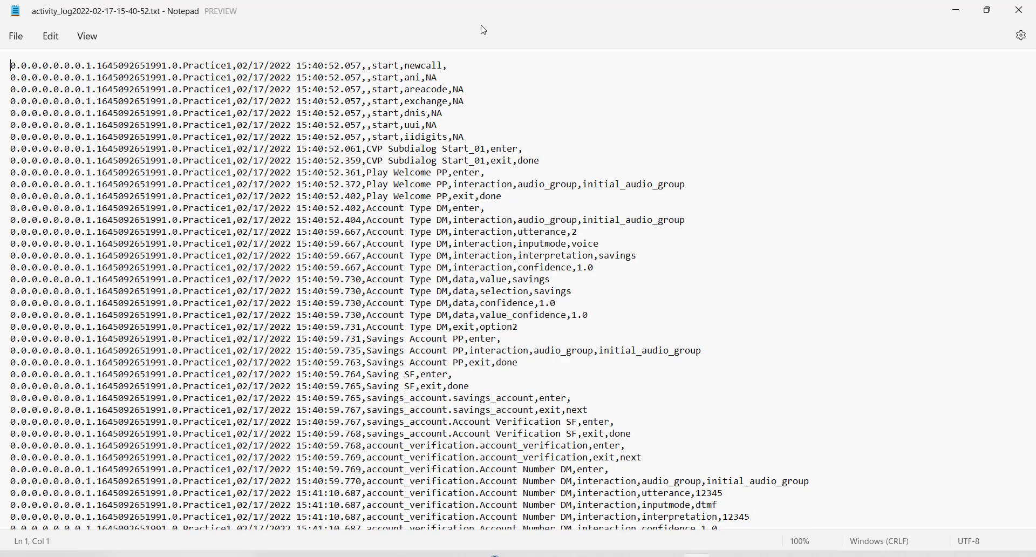
- Review the first call's log entries from Play Welcome PP through the Account Type DM utterance to Savings Account PP
{"action": "double_click", "coordinate": [409, 172]}
{"action": "double_click", "coordinate": [394, 220]}
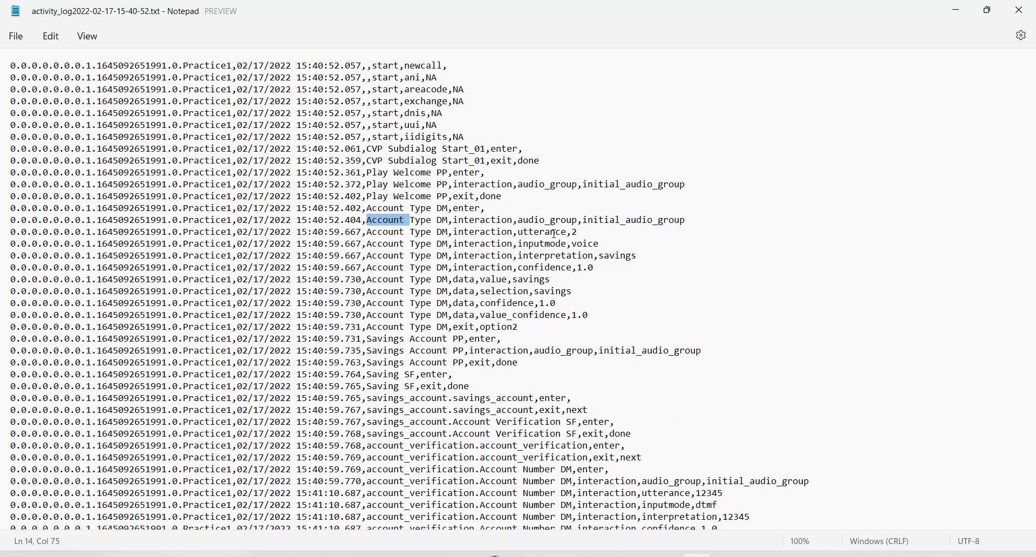
{"action": "left_click_drag", "start_coordinate": [554, 233], "coordinate": [583, 233]}
{"action": "scroll", "coordinate": [406, 195], "scroll_direction": "down", "scroll_amount": 2}
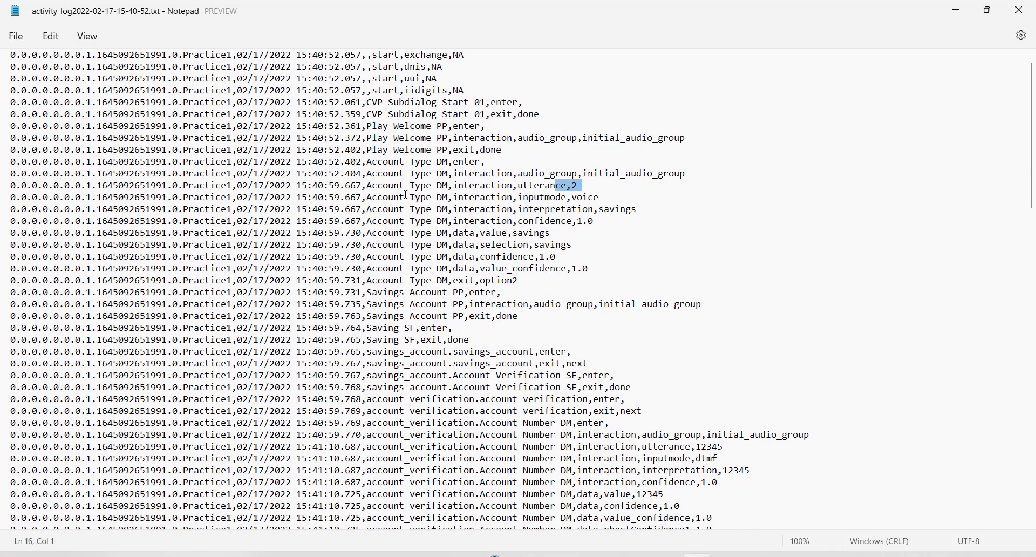
{"action": "double_click", "coordinate": [386, 293]}
- Trace the first call from Saving SF into the savings_account subflow and on into the account_verification subflow
{"action": "scroll", "coordinate": [514, 144], "scroll_direction": "down", "scroll_amount": 2}
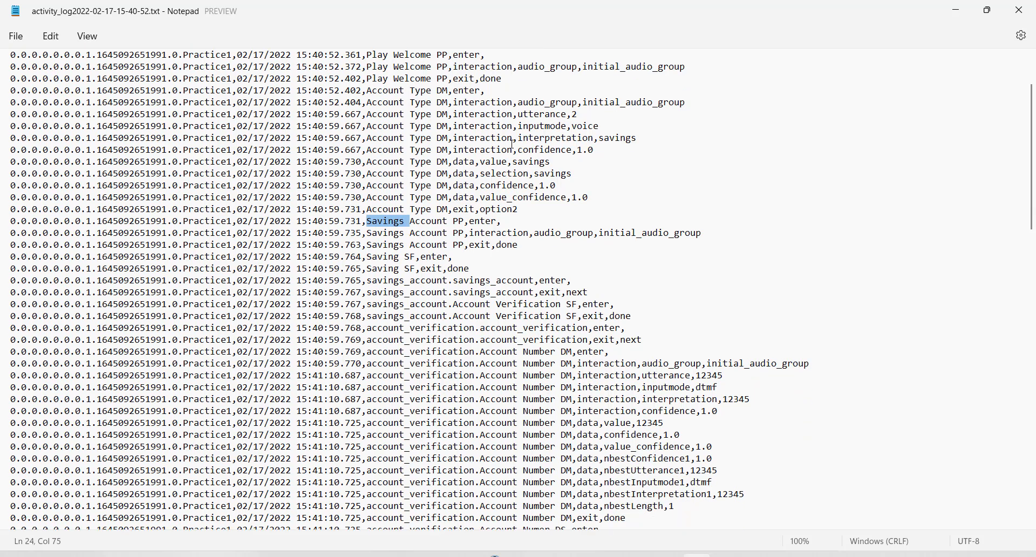
{"action": "left_click", "coordinate": [375, 256]}
{"action": "left_click_drag", "start_coordinate": [375, 257], "coordinate": [416, 257]}
{"action": "scroll", "coordinate": [455, 151], "scroll_direction": "down", "scroll_amount": 2}
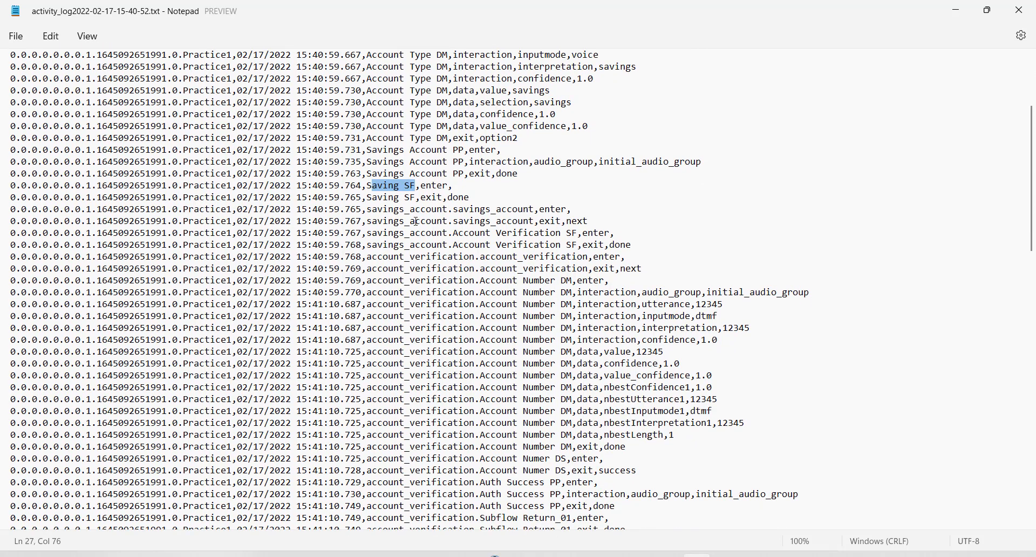
{"action": "left_click", "coordinate": [406, 210]}
{"action": "left_click_drag", "start_coordinate": [407, 210], "coordinate": [491, 210]}
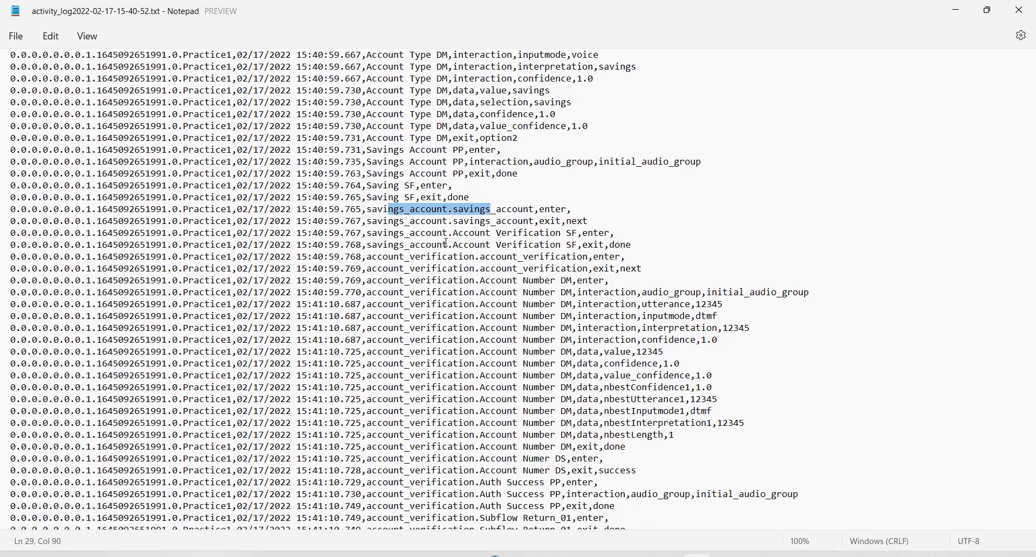
{"action": "left_click", "coordinate": [376, 256]}
{"action": "left_click_drag", "start_coordinate": [483, 257], "coordinate": [506, 258]}
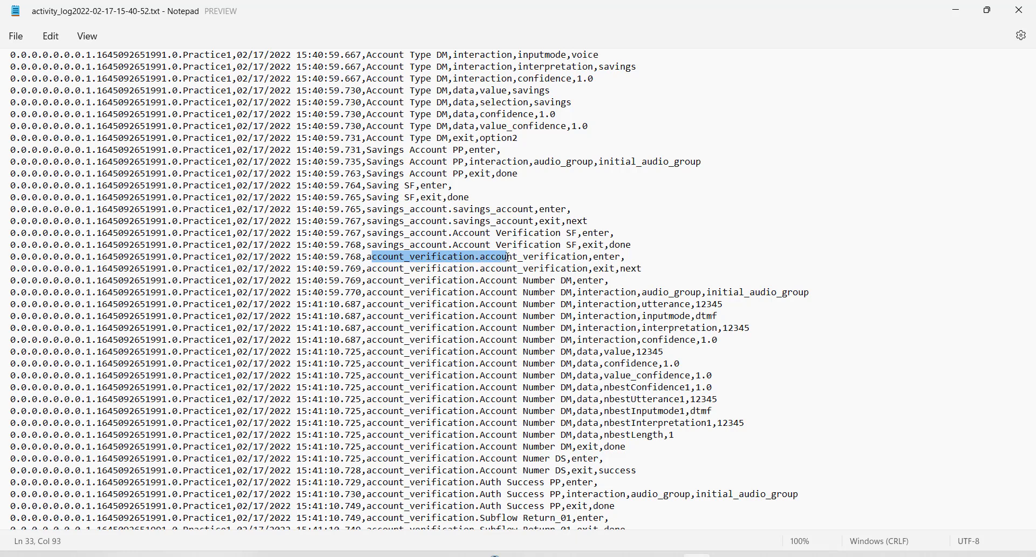
- Examine the caller's utterance at Account Number DM and the exit state of Account Numer DS in the first call
{"action": "scroll", "coordinate": [668, 236], "scroll_direction": "down", "scroll_amount": 2}
{"action": "left_click_drag", "start_coordinate": [687, 233], "coordinate": [732, 234]}
{"action": "scroll", "coordinate": [522, 135], "scroll_direction": "down", "scroll_amount": 2}
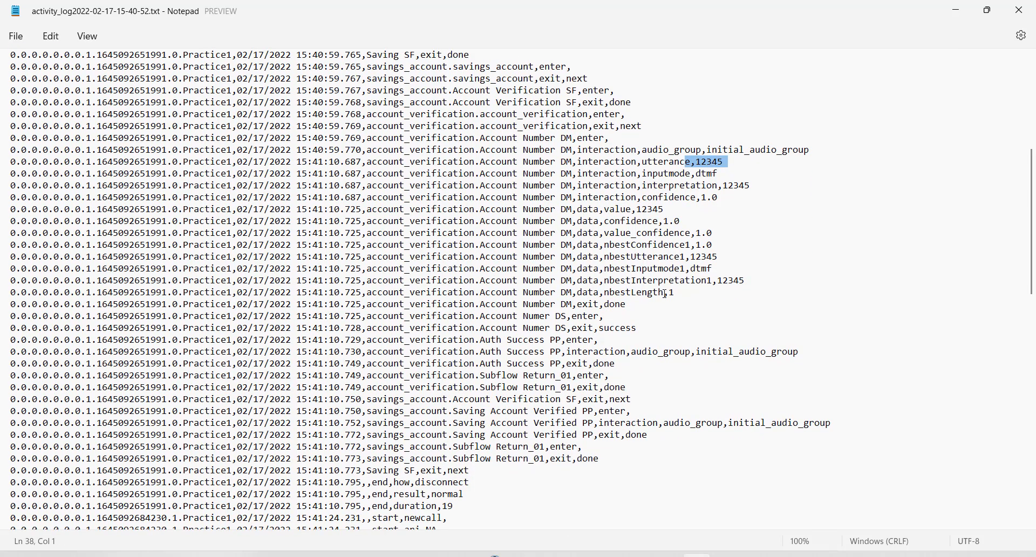
{"action": "scroll", "coordinate": [612, 208], "scroll_direction": "down", "scroll_amount": 1}
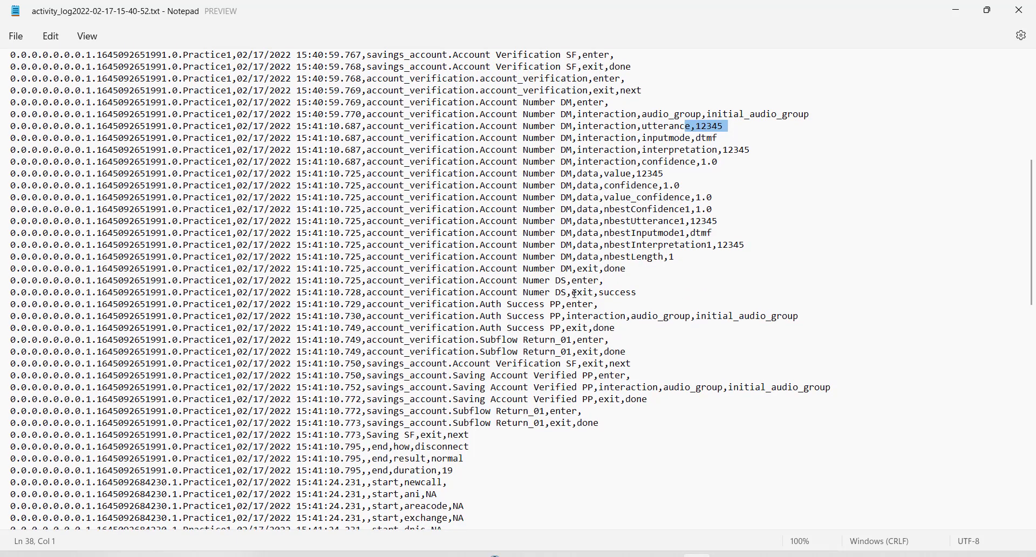
{"action": "left_click_drag", "start_coordinate": [572, 293], "coordinate": [655, 294]}
- Check the Auth Success PP and Subflow Return_01 entries that end the account_verification subflow
{"action": "scroll", "coordinate": [469, 238], "scroll_direction": "down", "scroll_amount": 2}
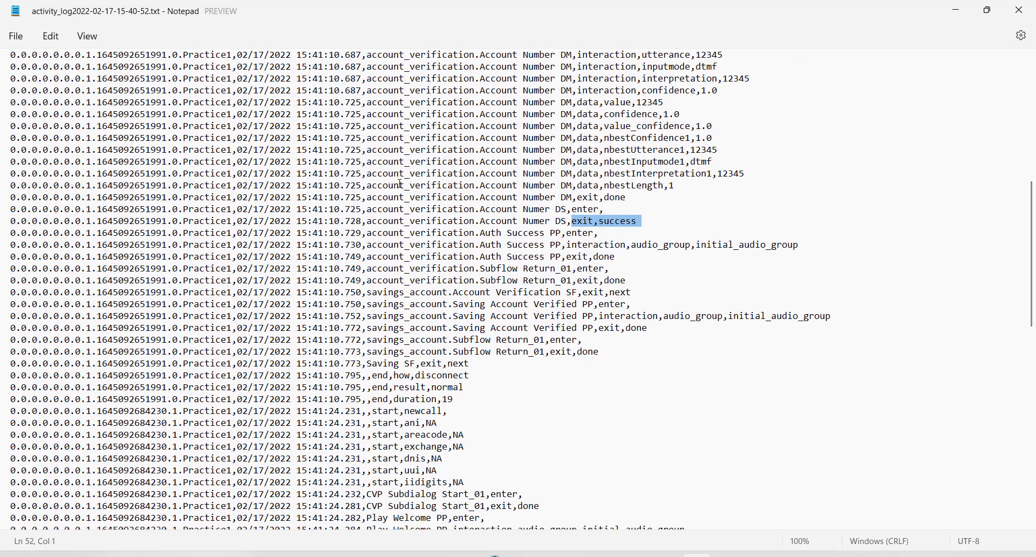
{"action": "left_click_drag", "start_coordinate": [480, 233], "coordinate": [569, 247]}
{"action": "scroll", "coordinate": [514, 206], "scroll_direction": "down", "scroll_amount": 1}
{"action": "scroll", "coordinate": [470, 198], "scroll_direction": "down", "scroll_amount": 2}
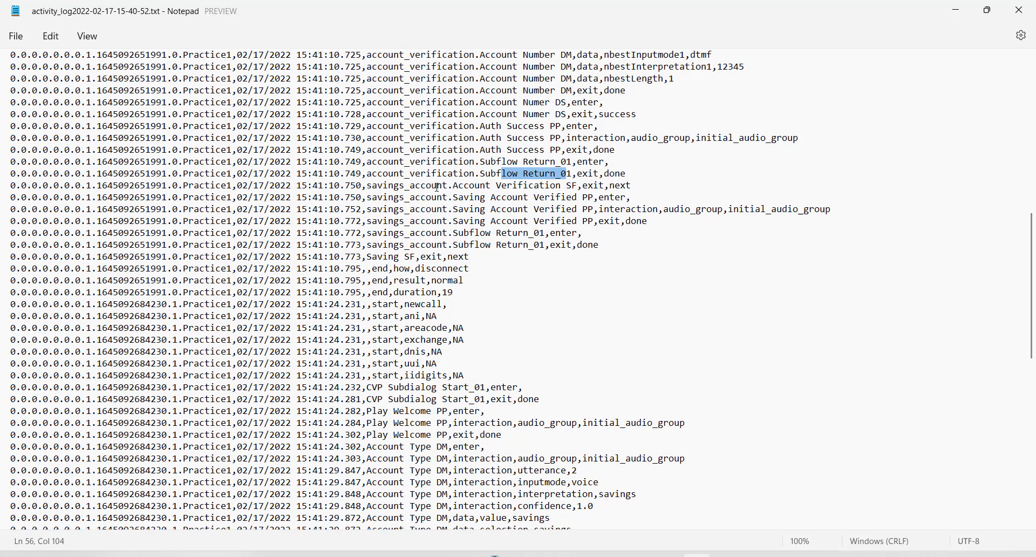
- Follow the call's return to the savings_account subflow through Saving Account Verified PP to its Subflow Return_01 exit
{"action": "left_click_drag", "start_coordinate": [394, 186], "coordinate": [492, 188]}
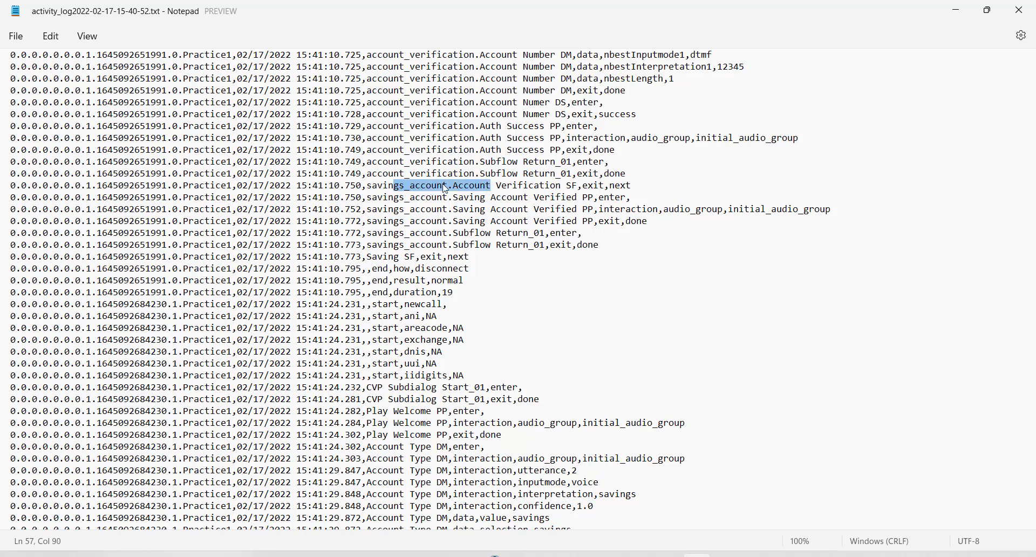
{"action": "left_click", "coordinate": [383, 186]}
{"action": "double_click", "coordinate": [383, 185]}
{"action": "scroll", "coordinate": [384, 189], "scroll_direction": "down", "scroll_amount": 1}
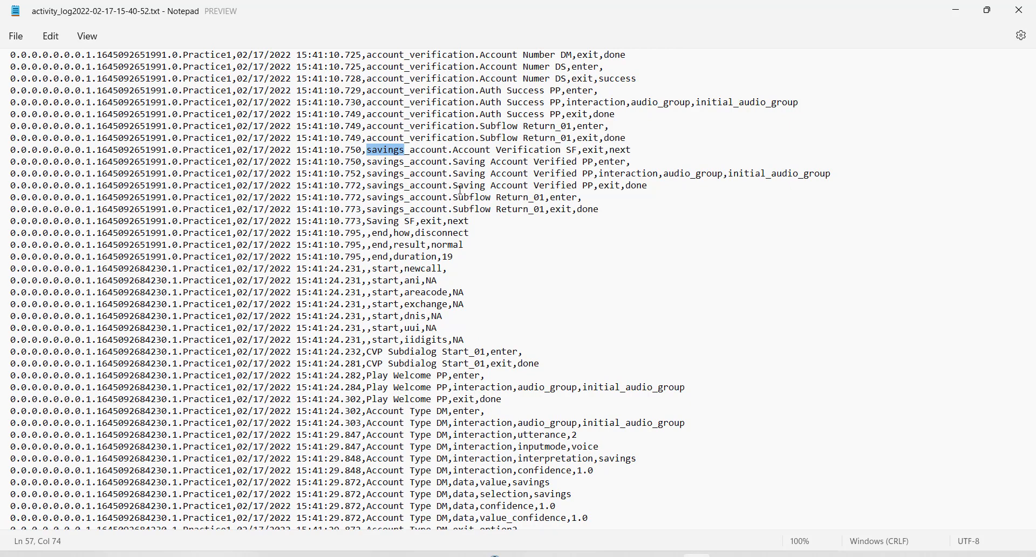
{"action": "double_click", "coordinate": [575, 185]}
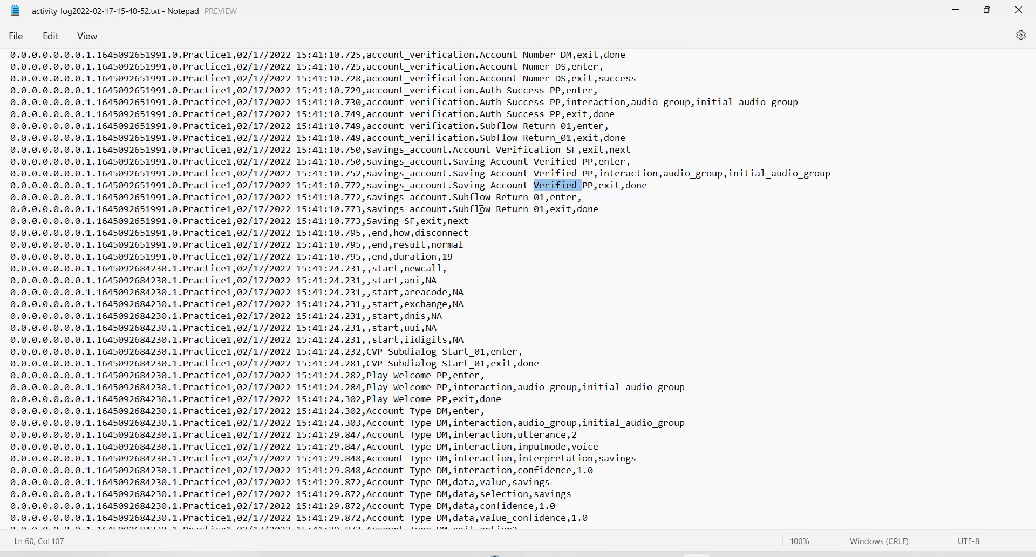
{"action": "double_click", "coordinate": [474, 209]}
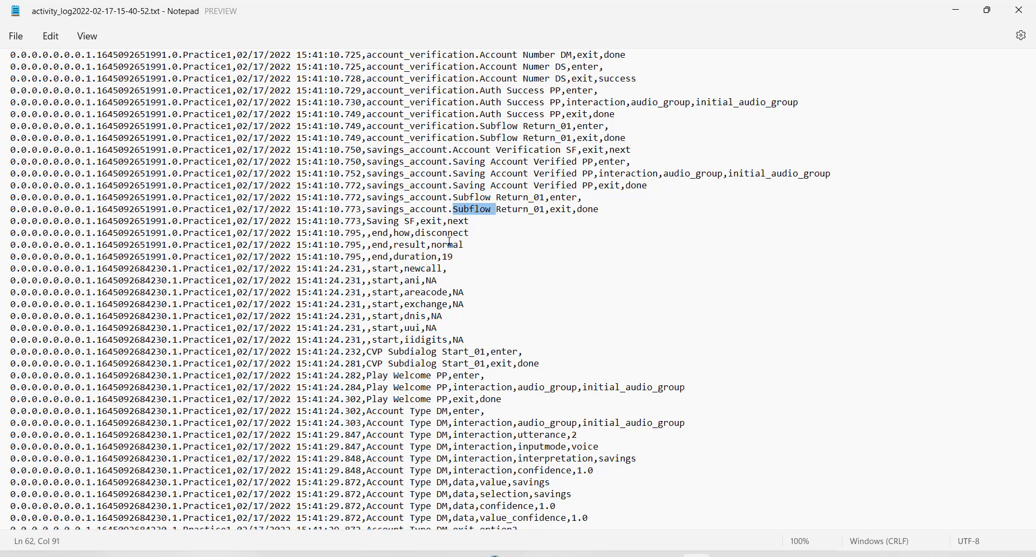